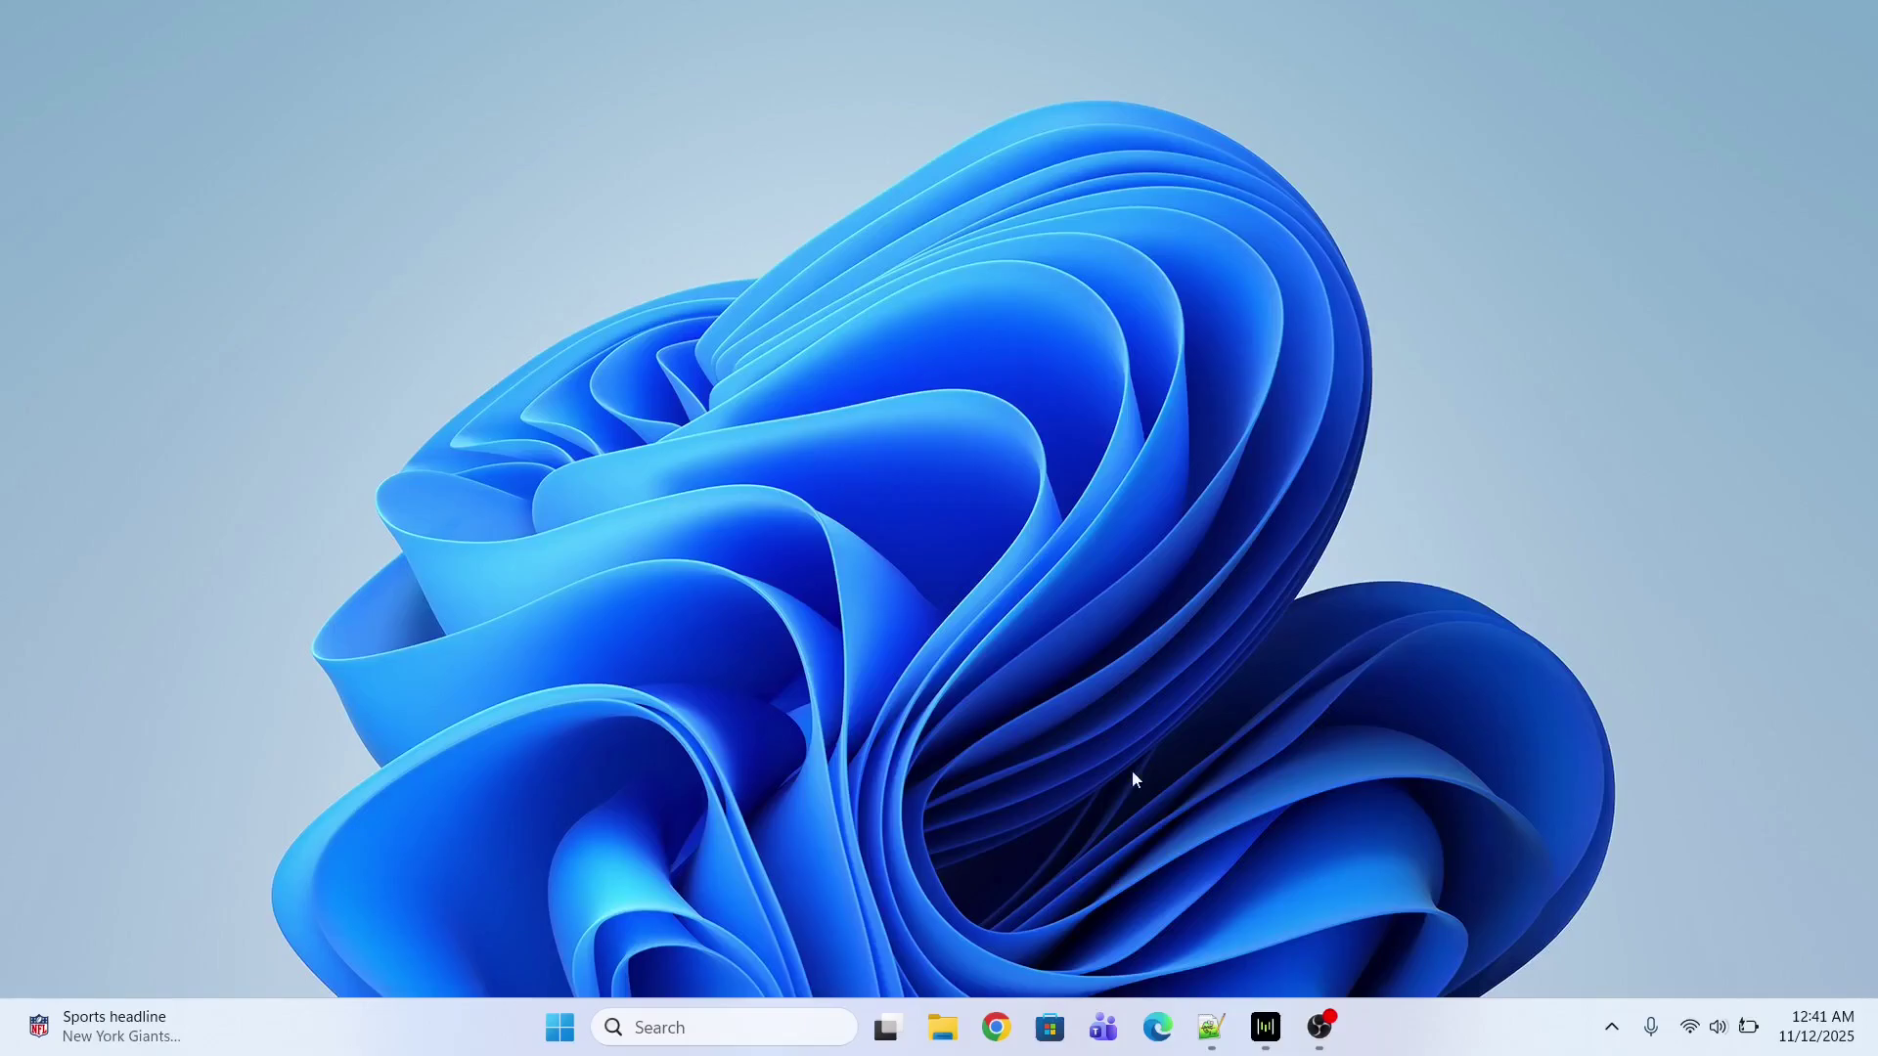
Step: Run 'msdt.exe -id BluetoothDiagnostic' from the Run dialog, copying it from Notepad++
left_click(679, 1029)
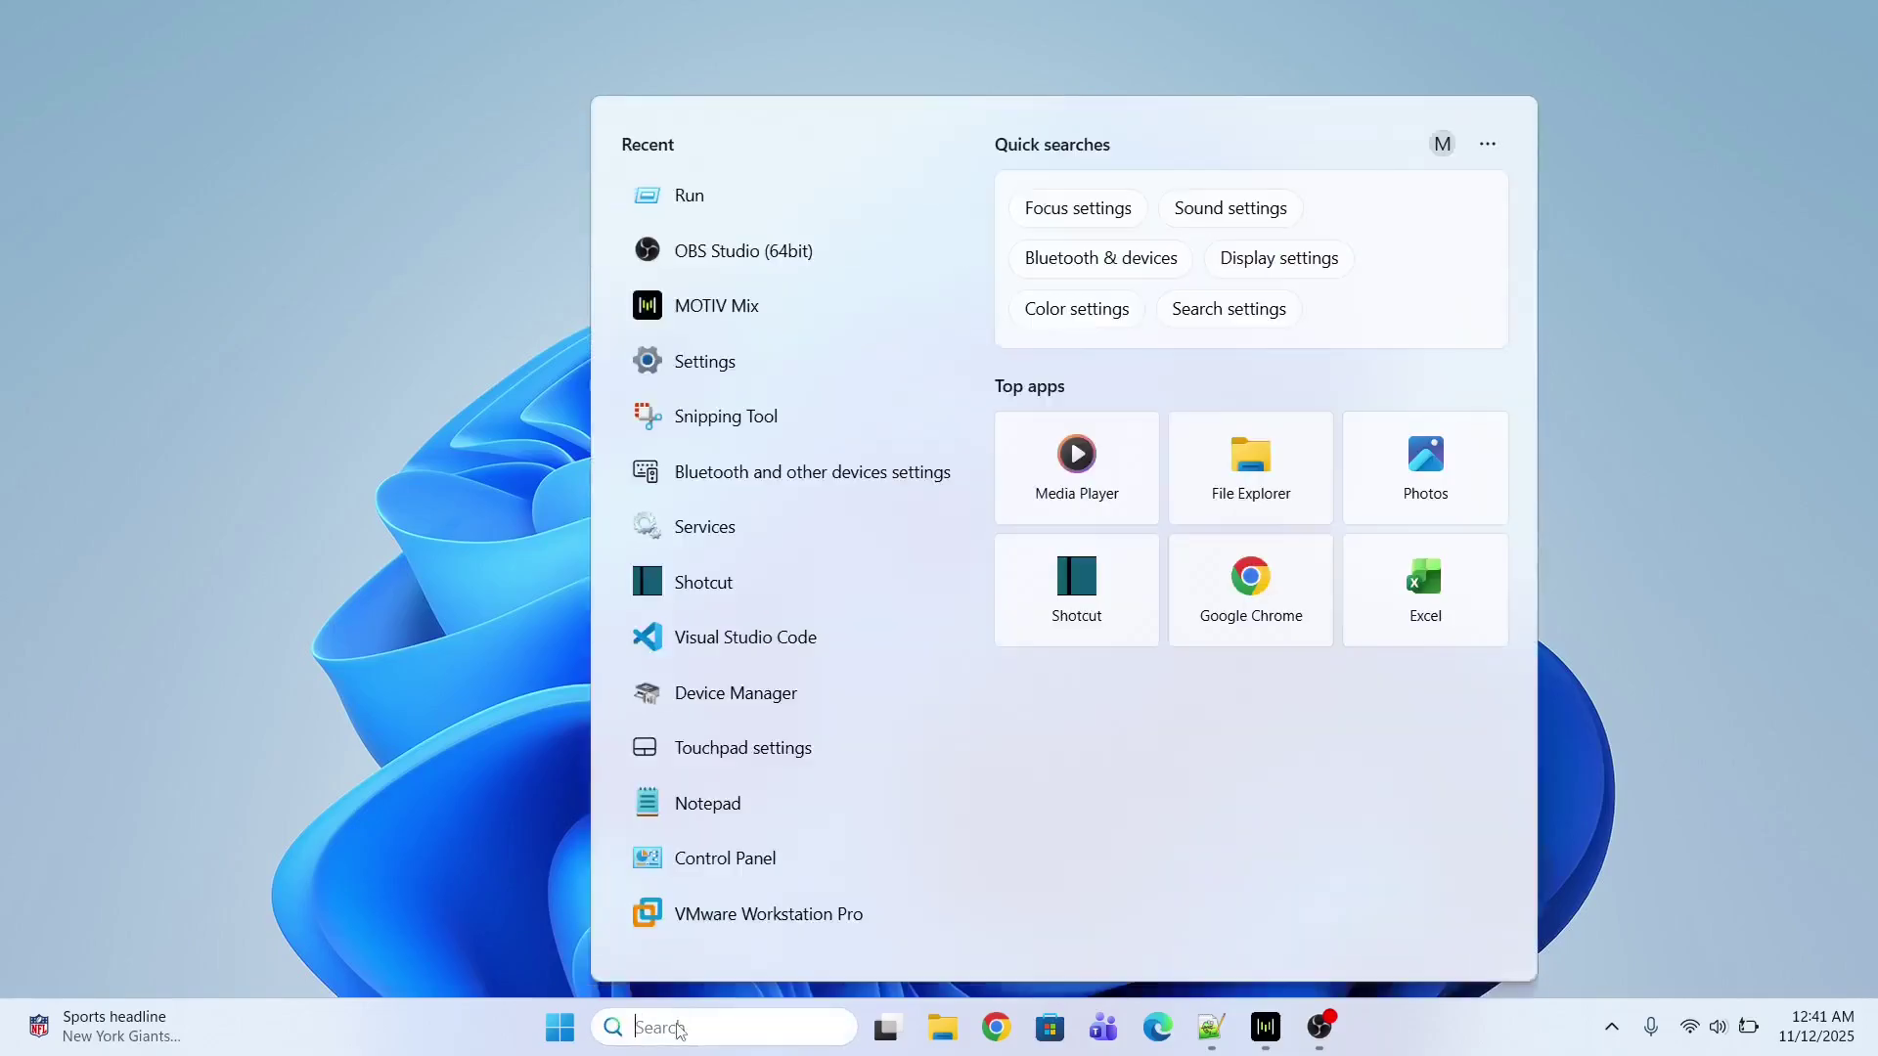
type("ru")
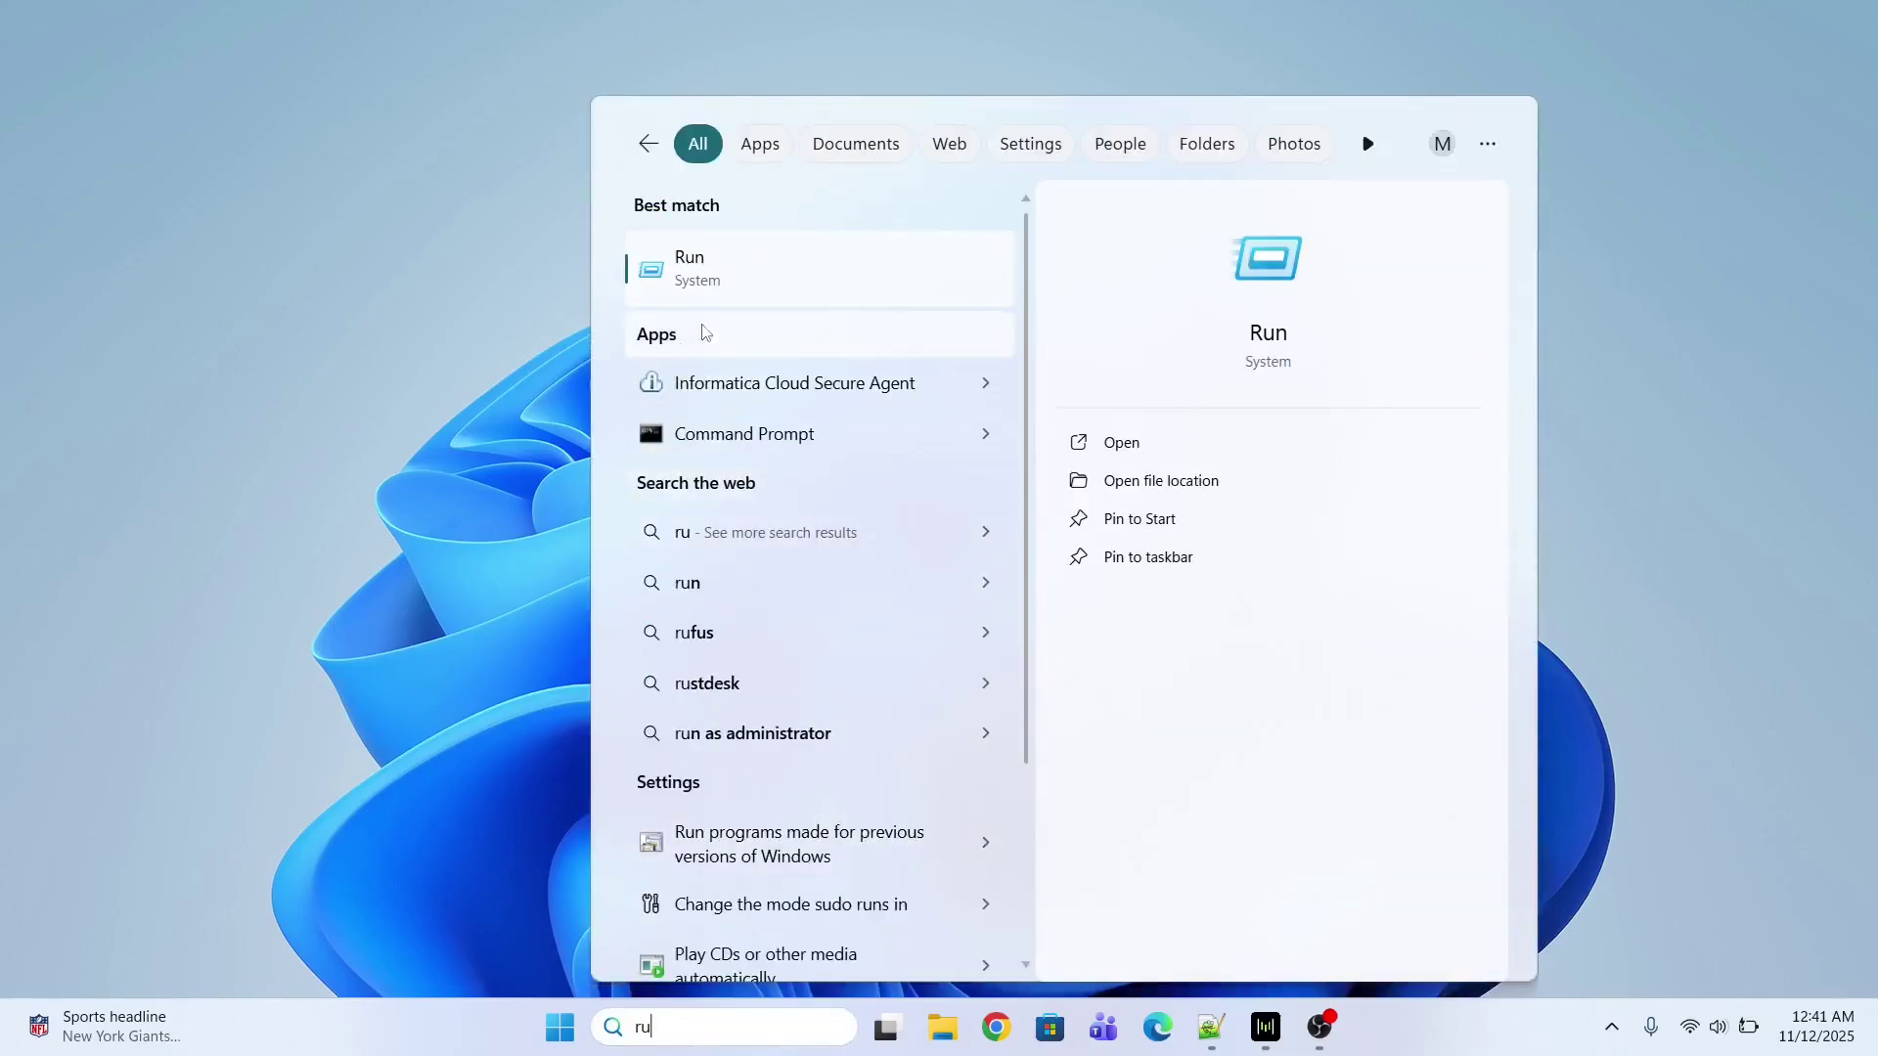
left_click(713, 286)
left_click(1183, 1027)
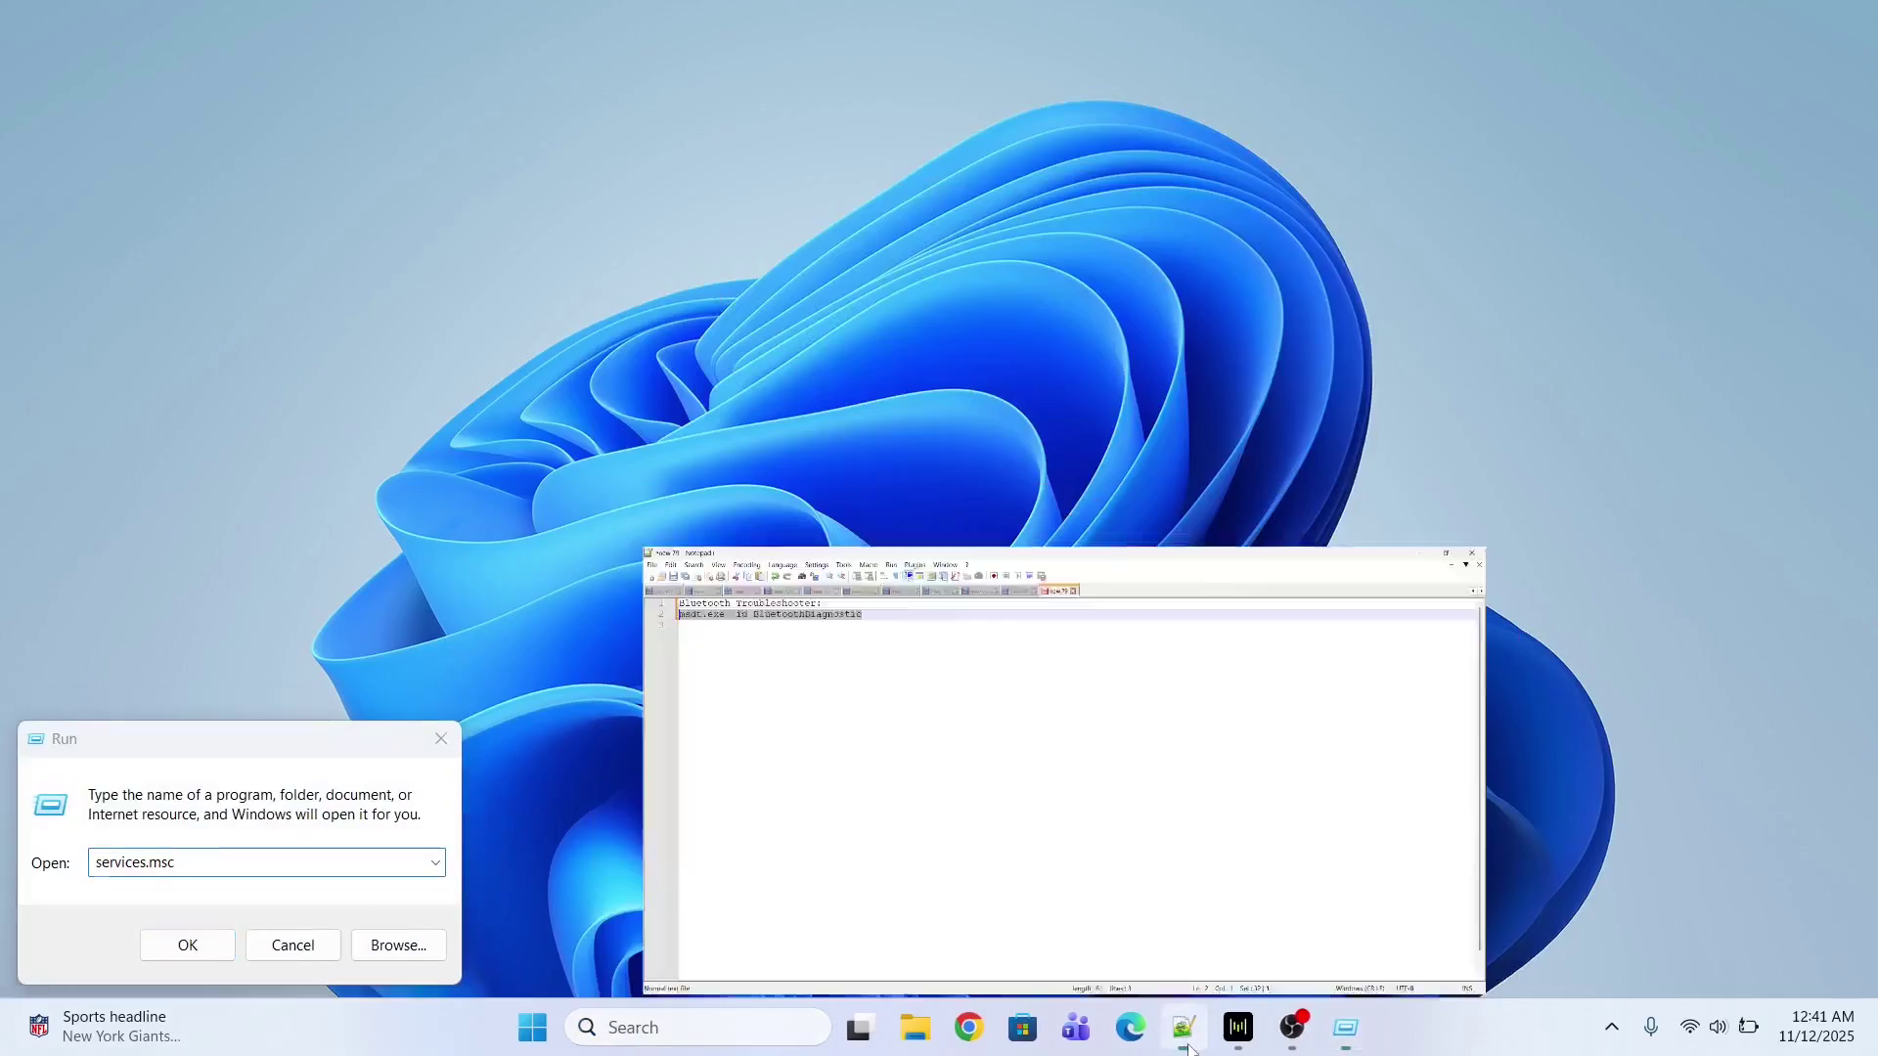
right_click(353, 170)
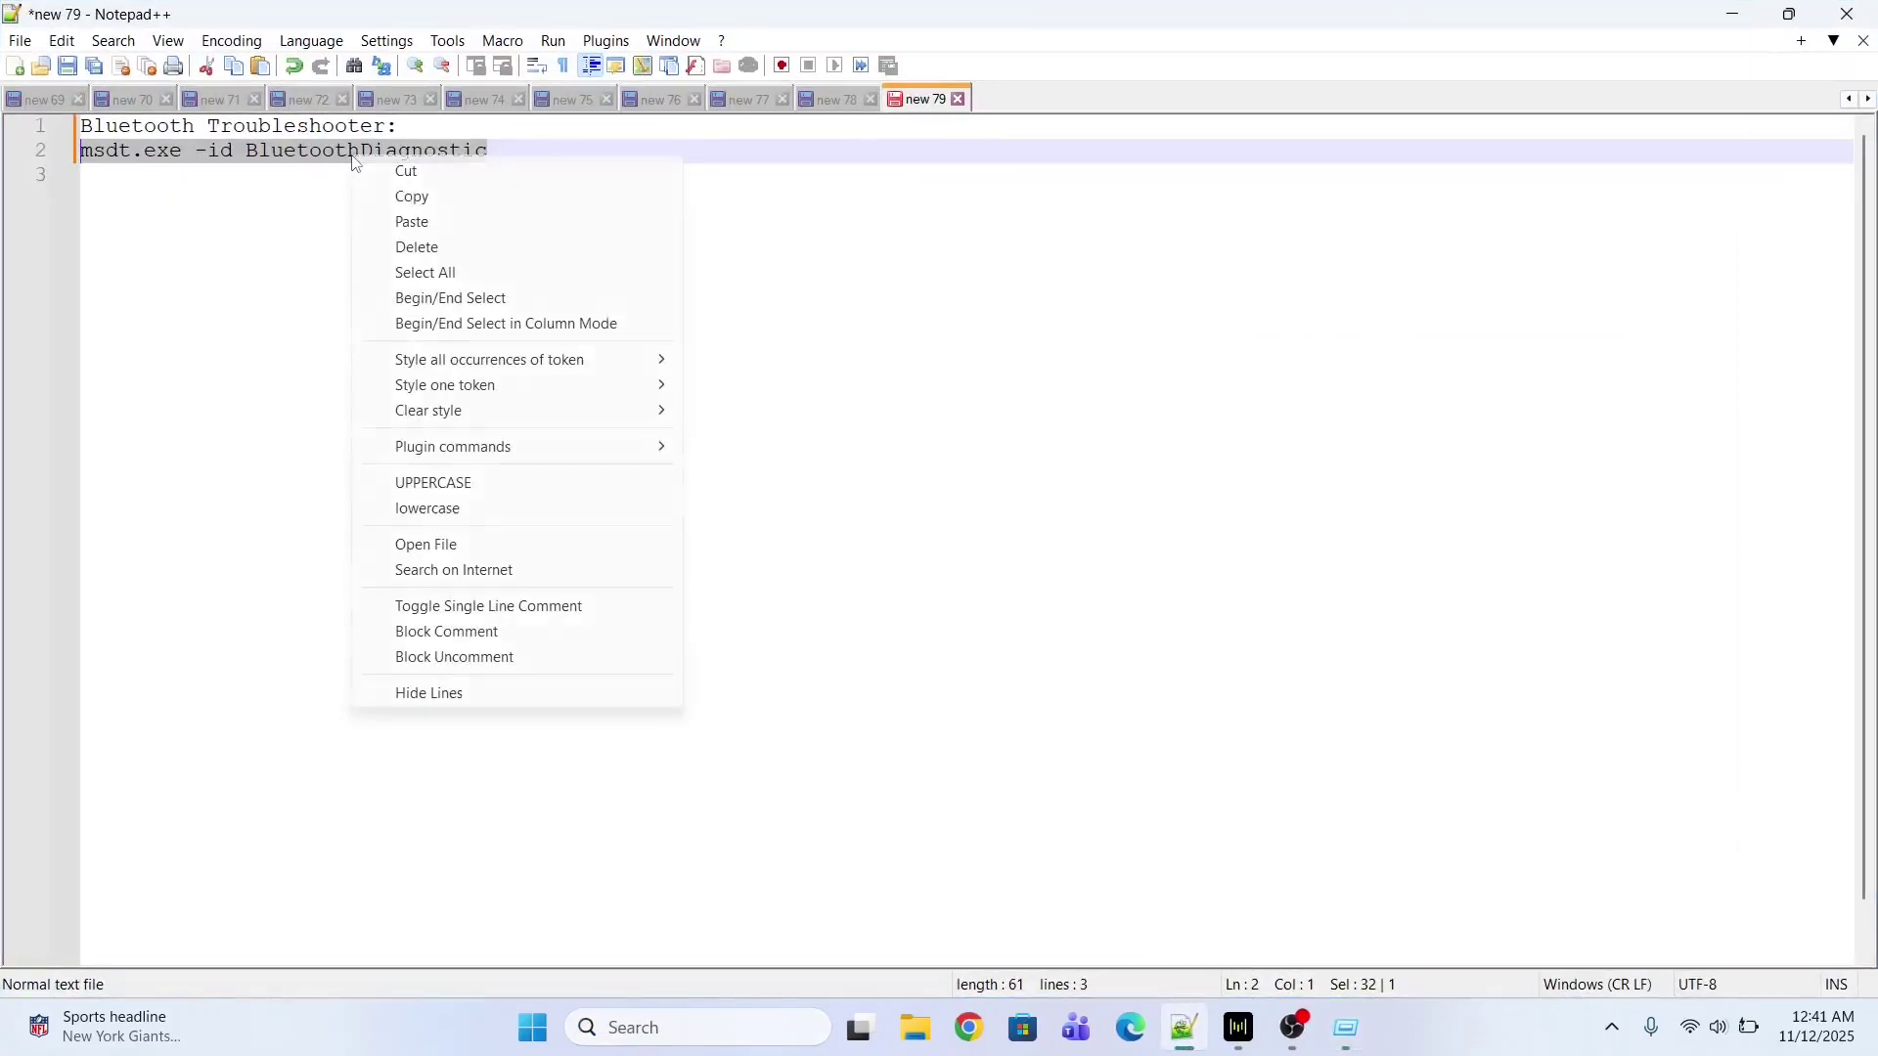
left_click(400, 195)
left_click(1347, 1025)
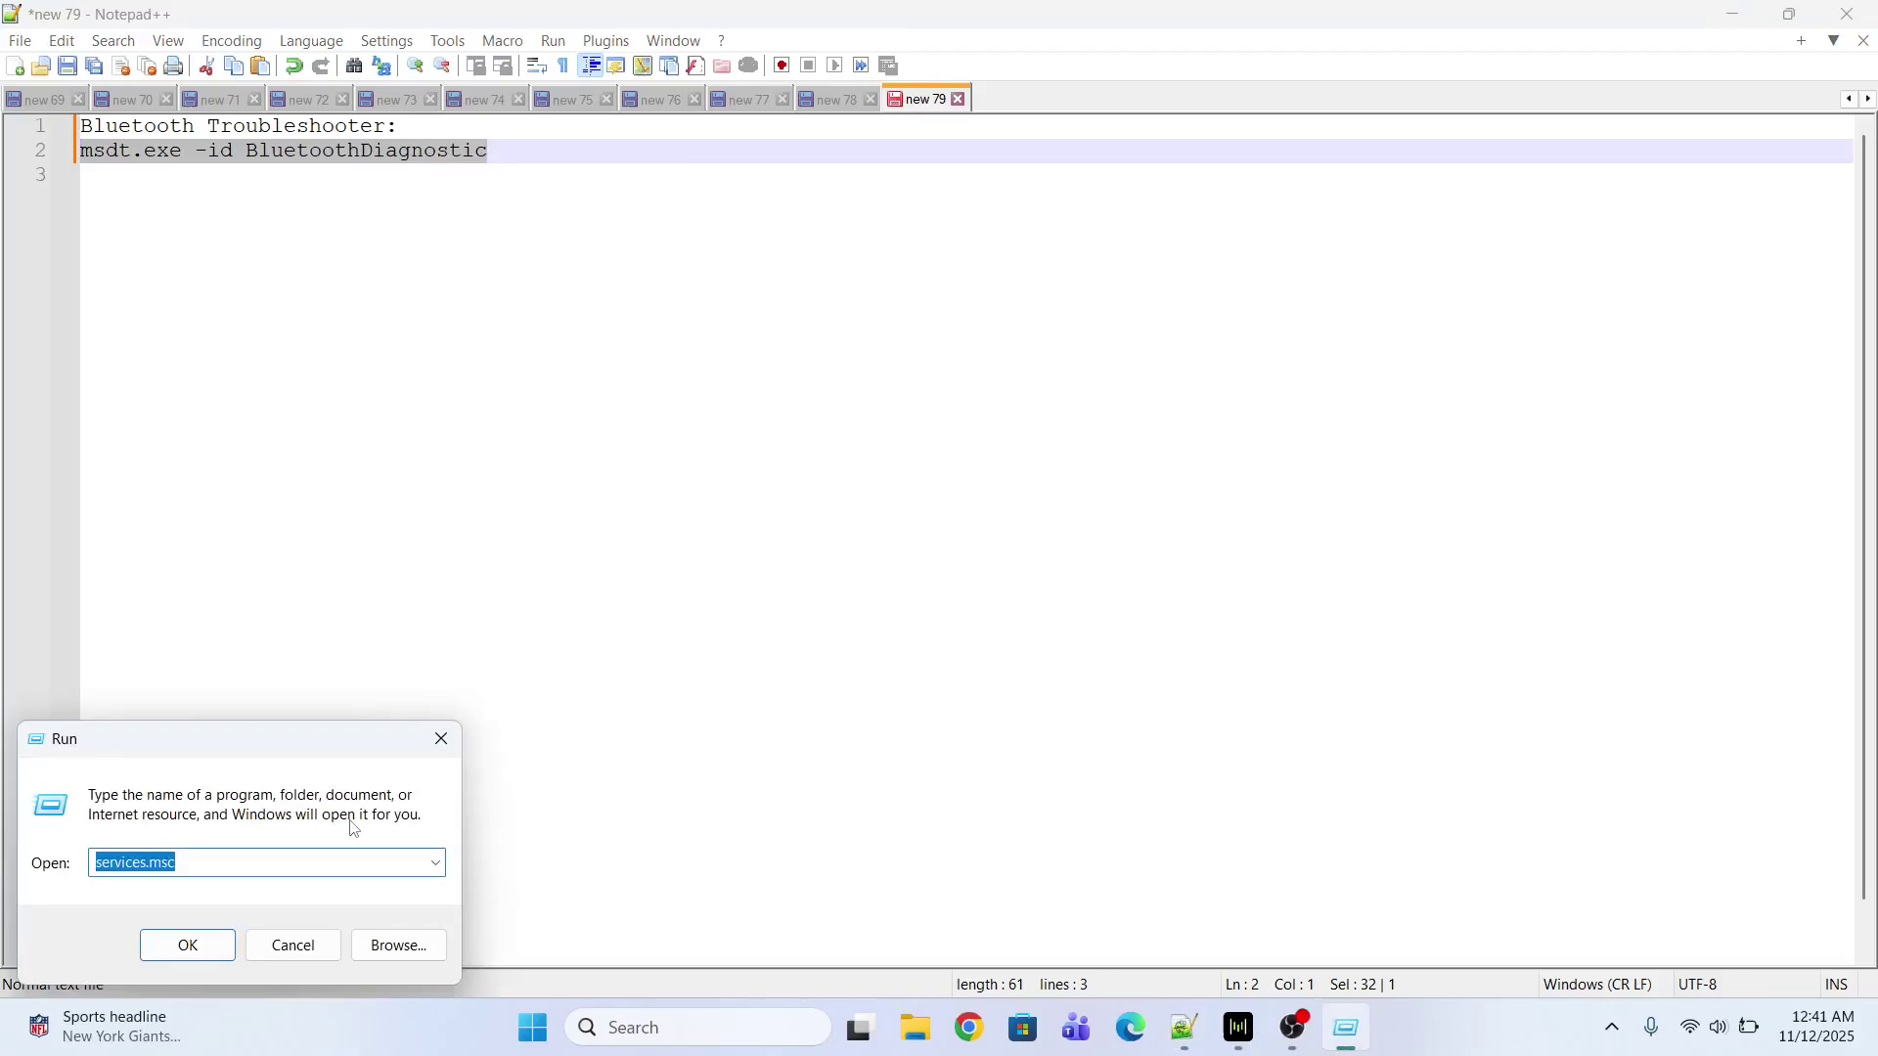
key("ctrl+v")
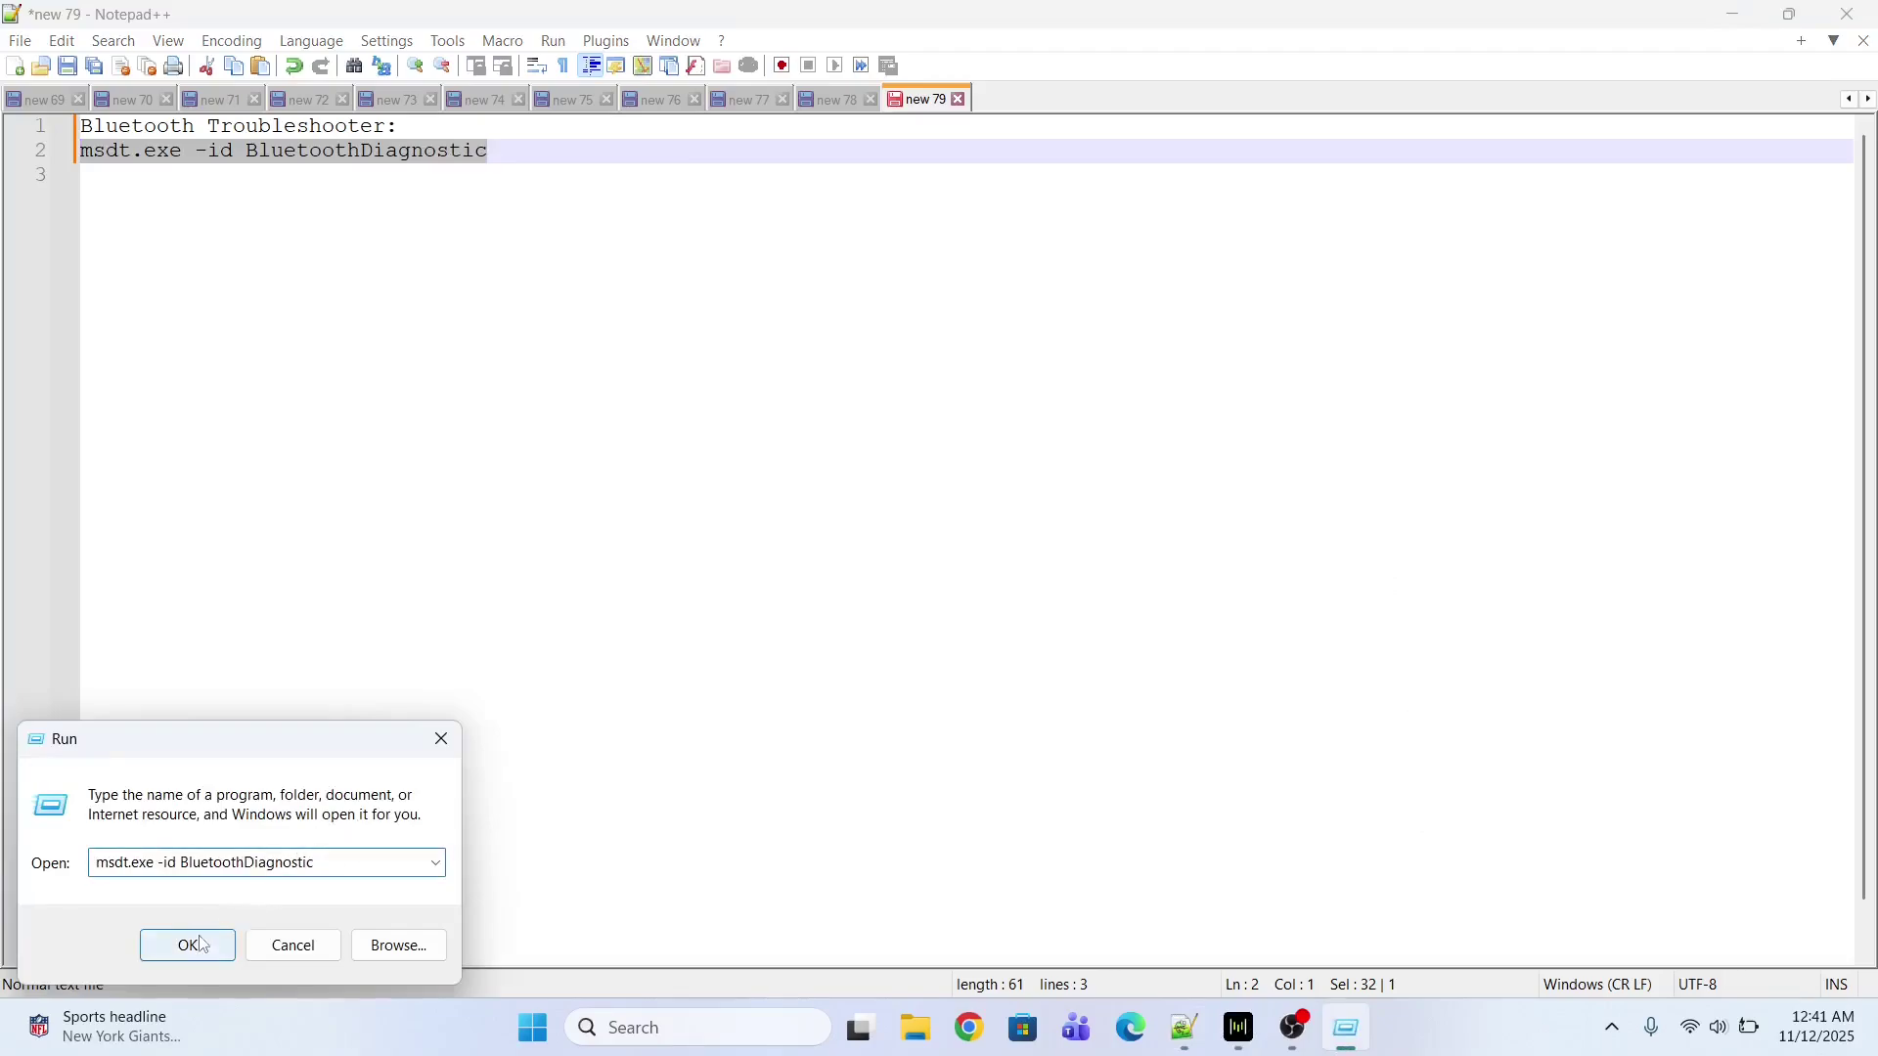
left_click(188, 945)
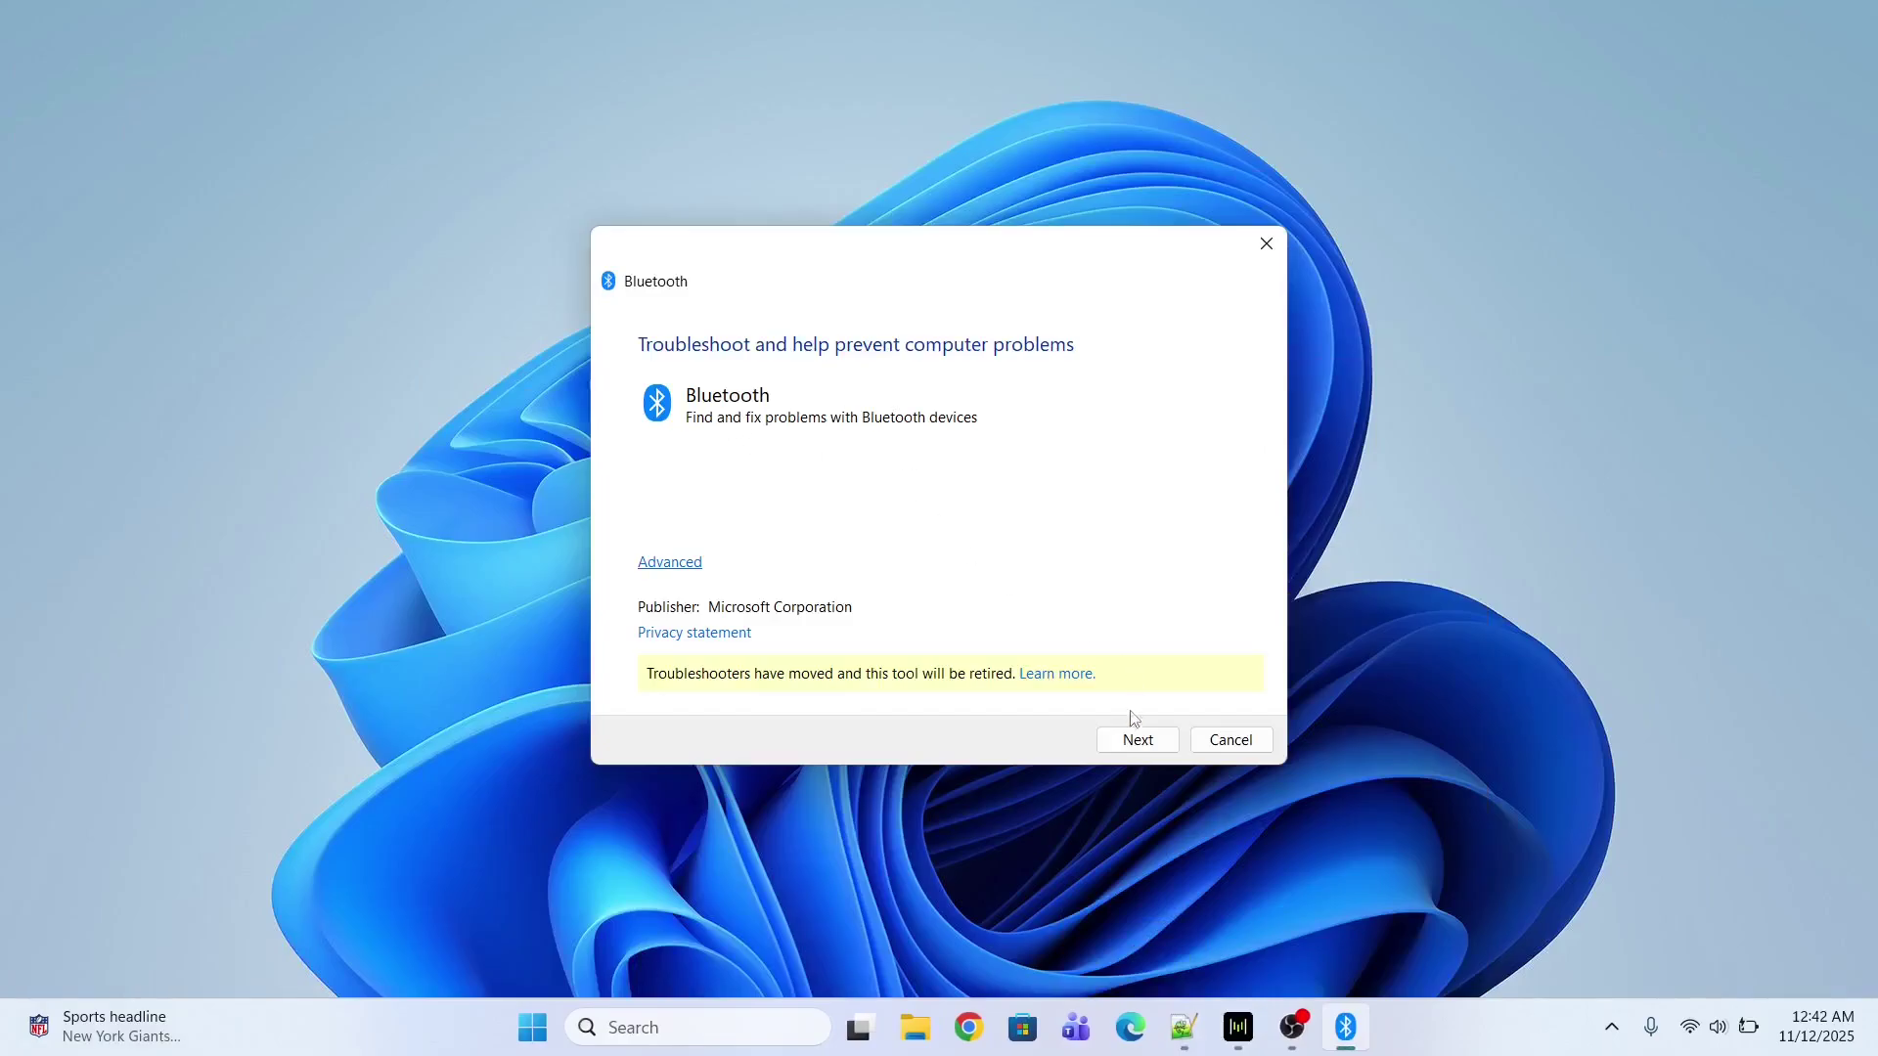
Step: Run the Bluetooth troubleshooter diagnosis and close it once radio status is fixed
left_click(1136, 739)
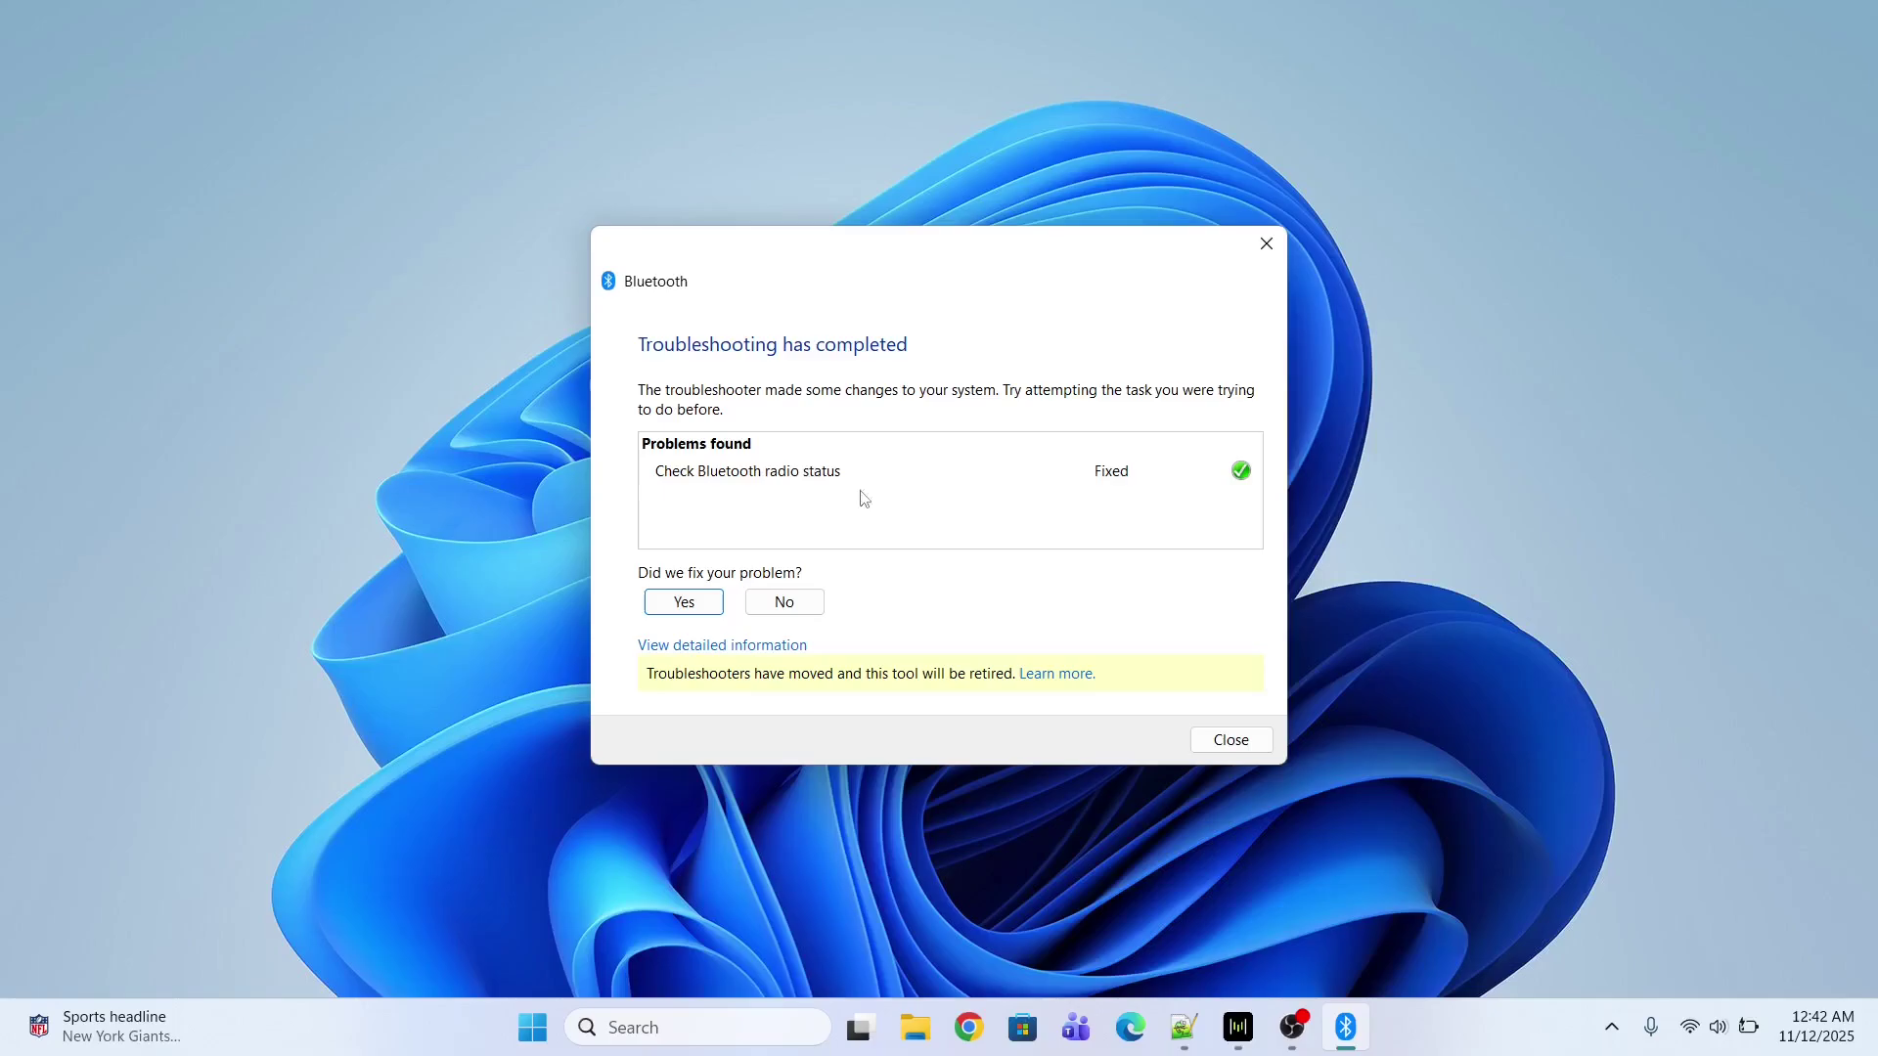
left_click(1219, 744)
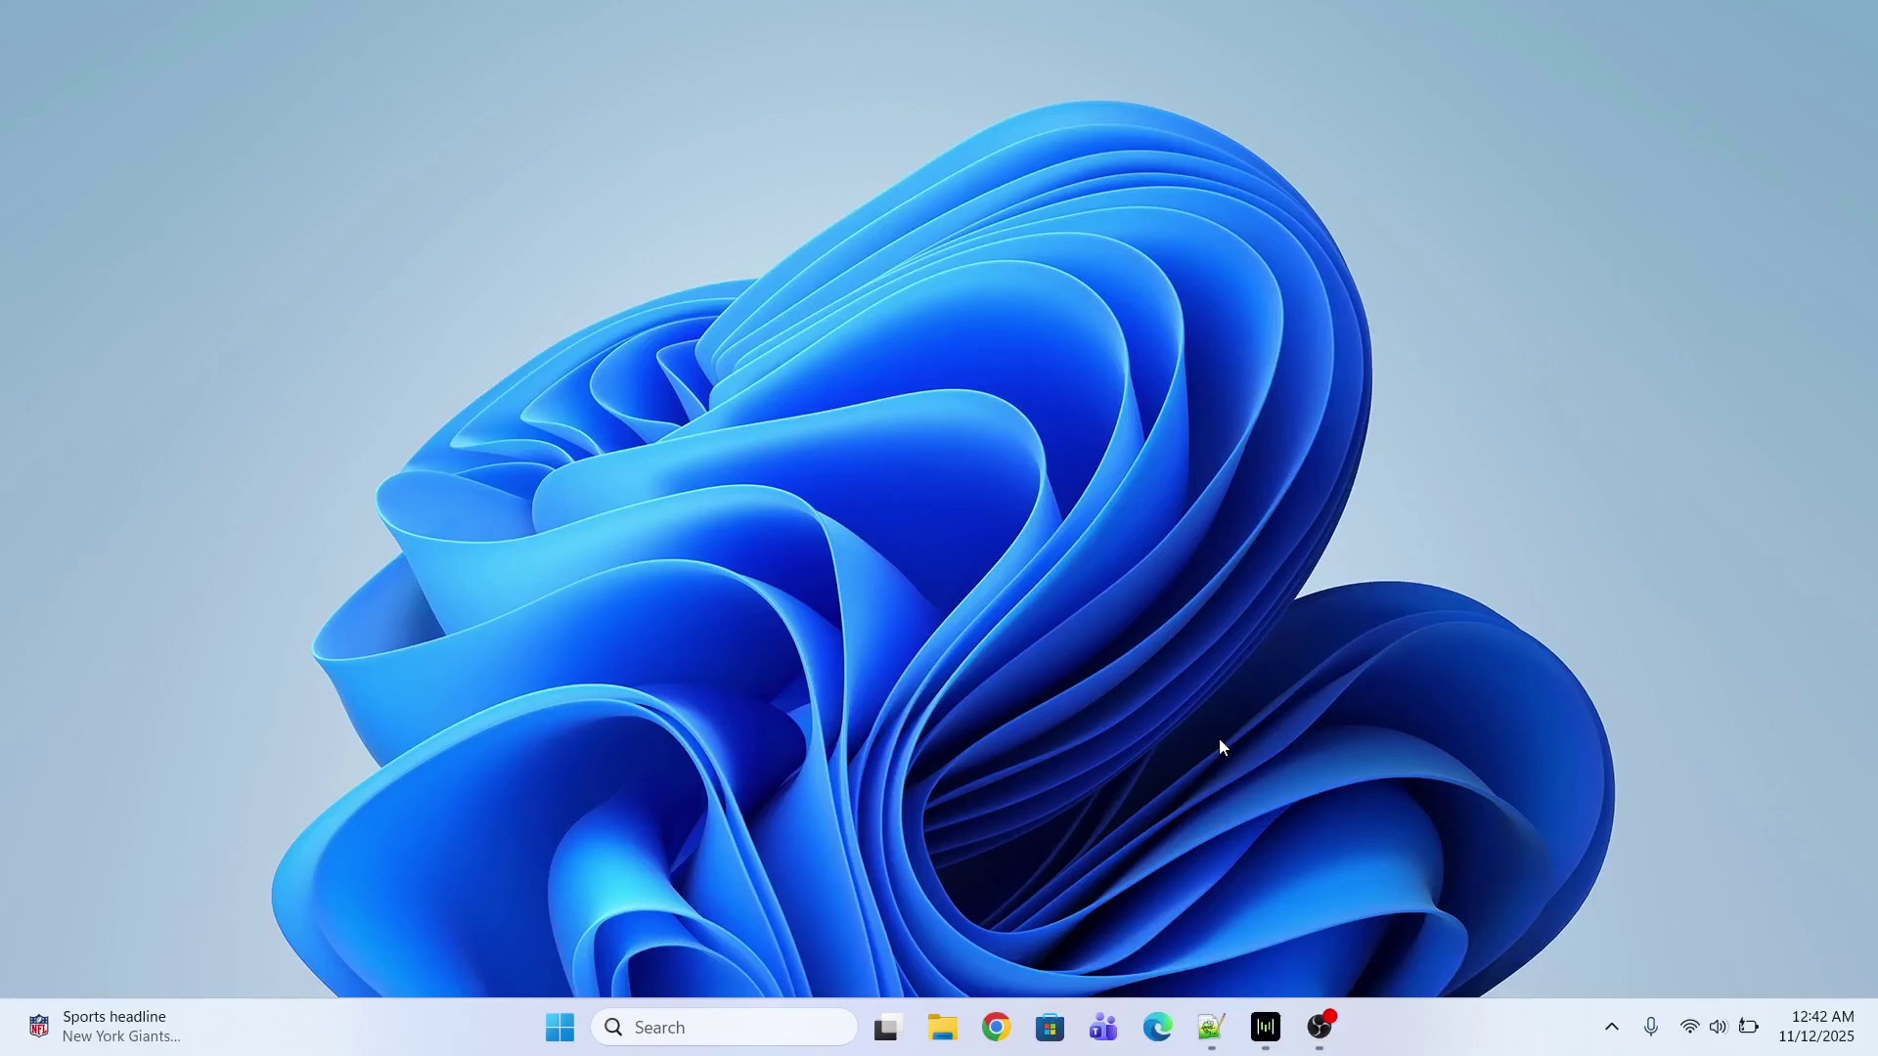
Step: Open Device Manager from a 'de' taskbar search
left_click(699, 1026)
type("device Manager")
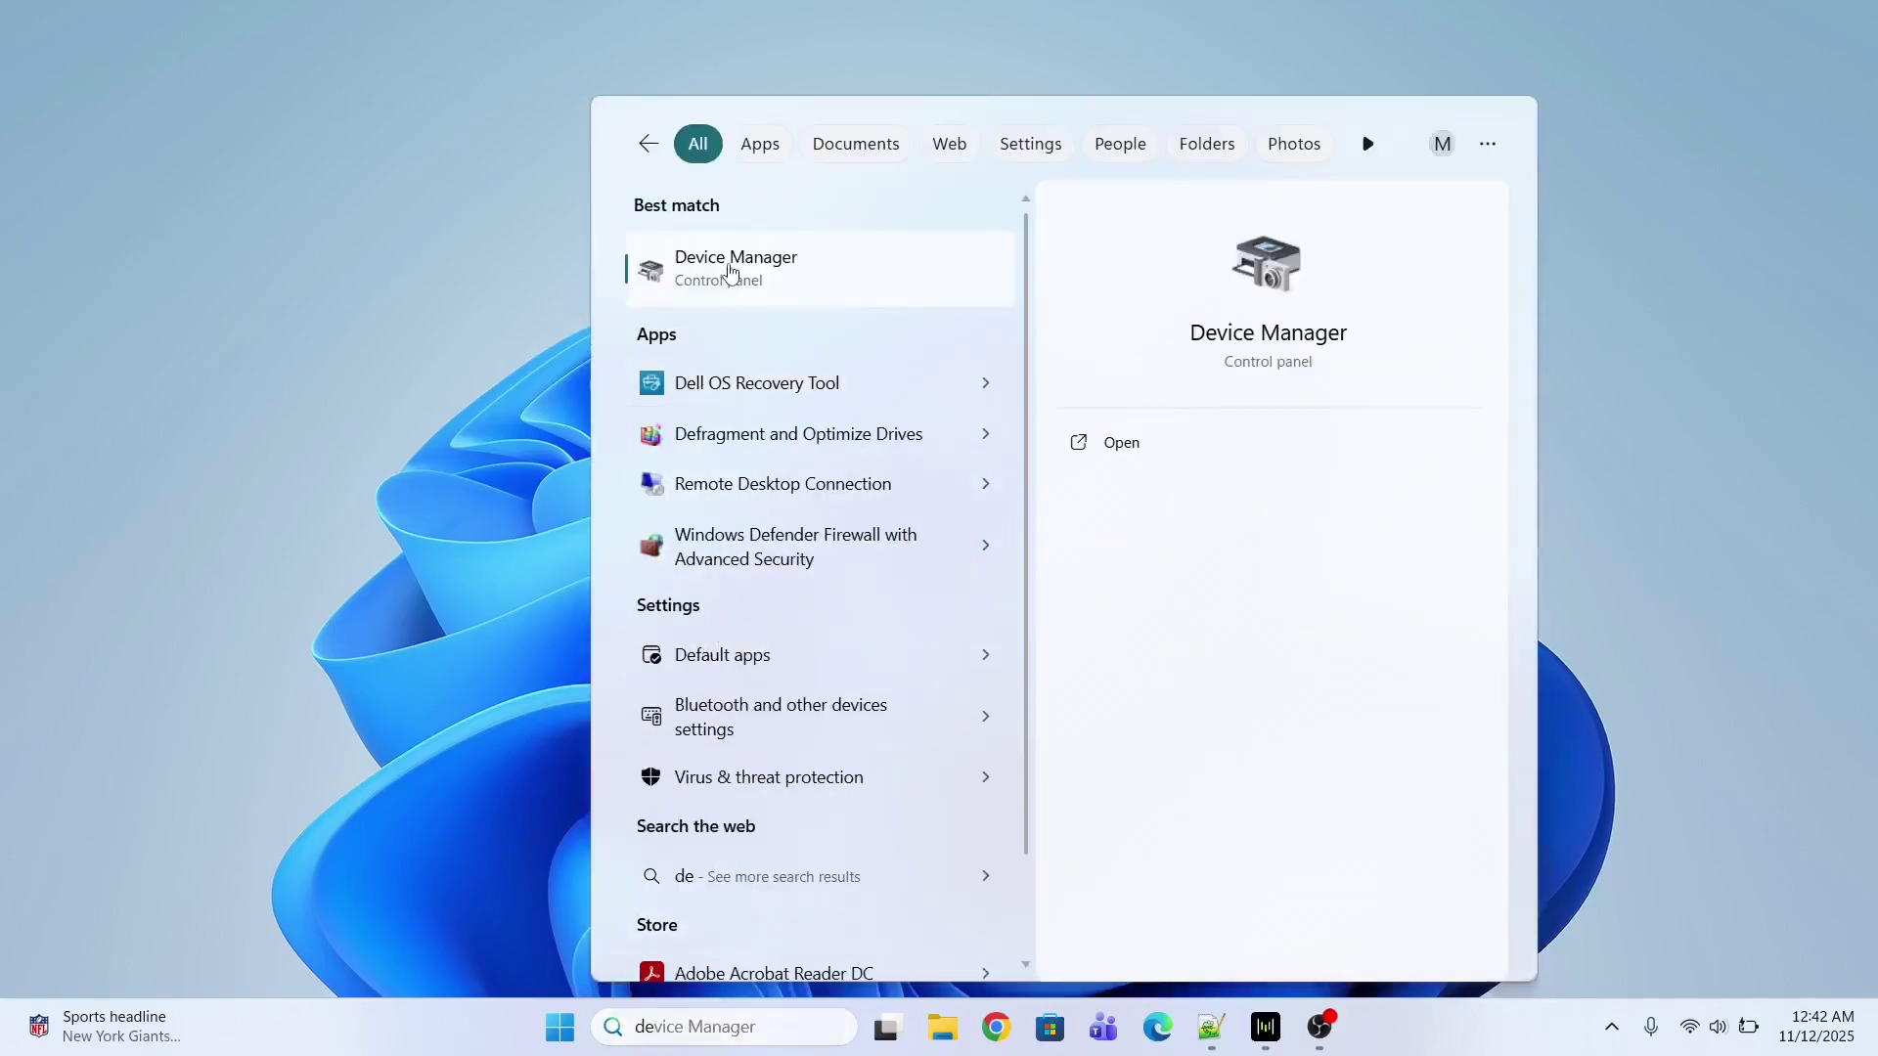
left_click(729, 269)
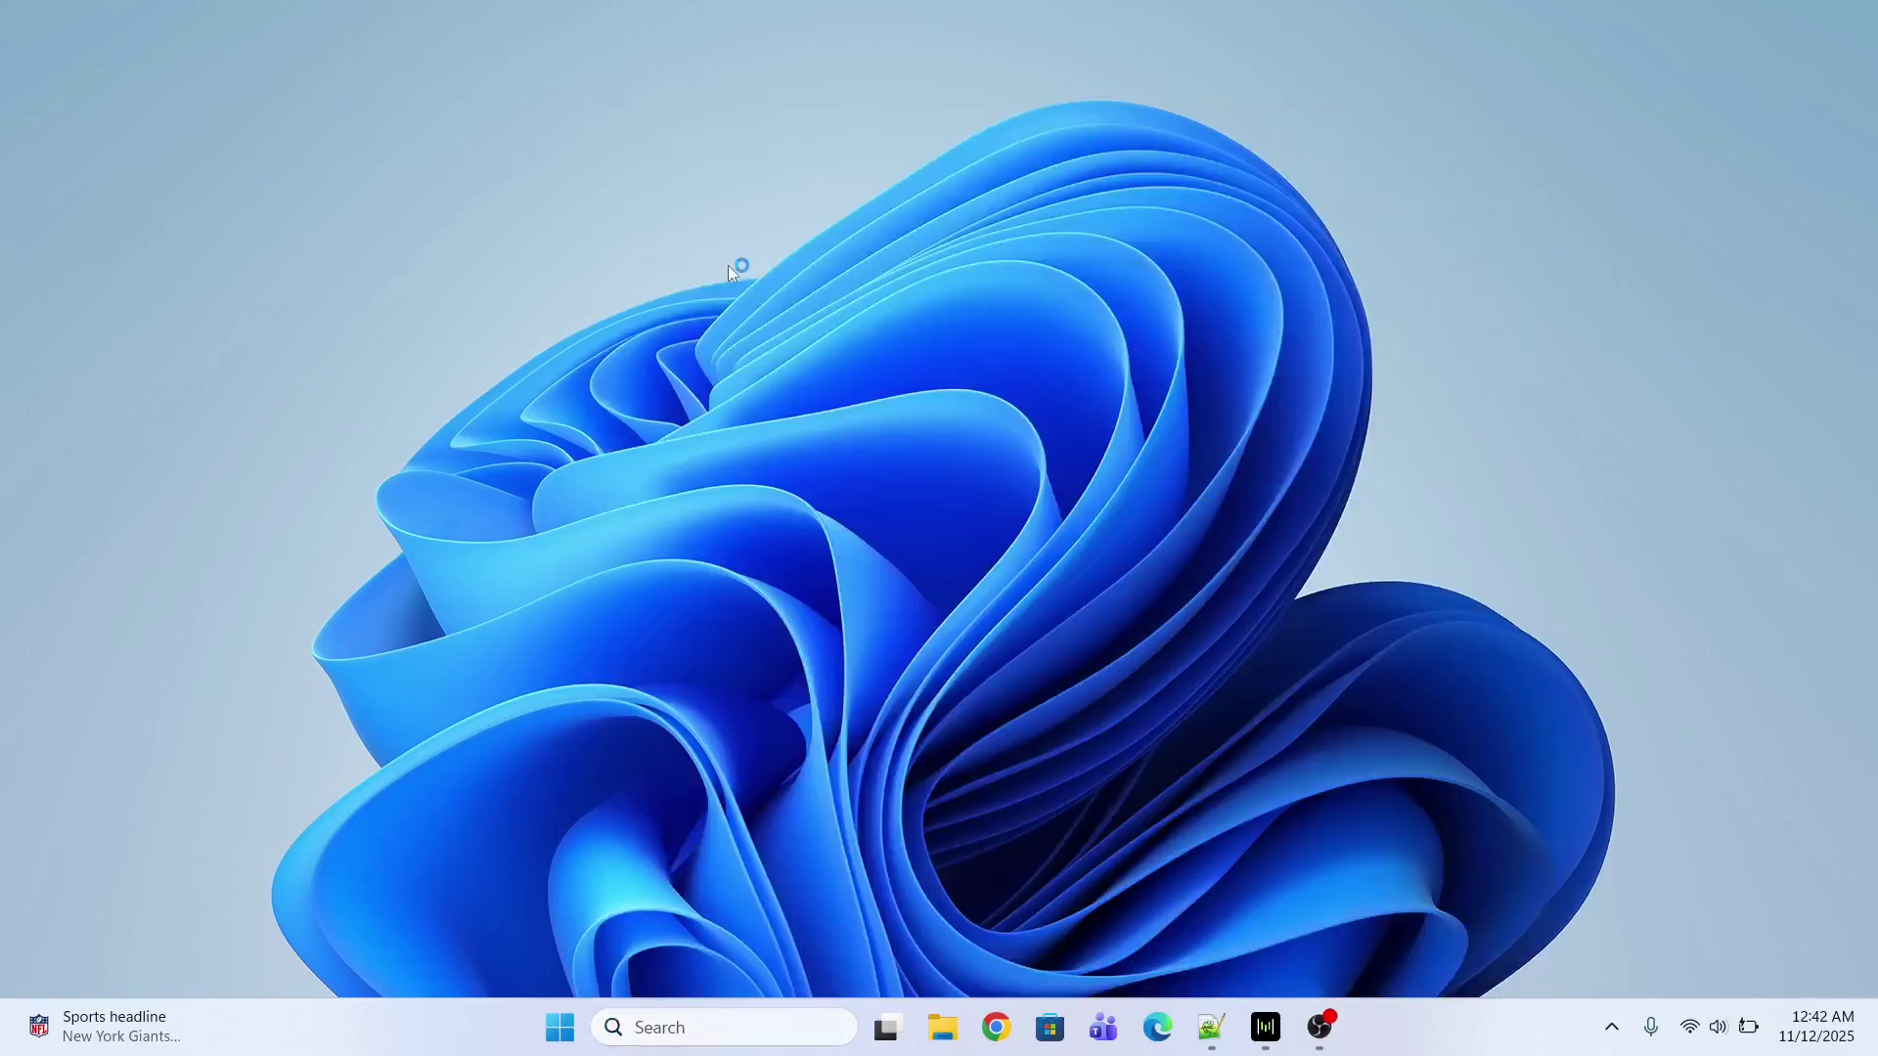
Step: Select the Bluetooth category and turn on Show hidden devices
left_click_drag(583, 71, 862, 85)
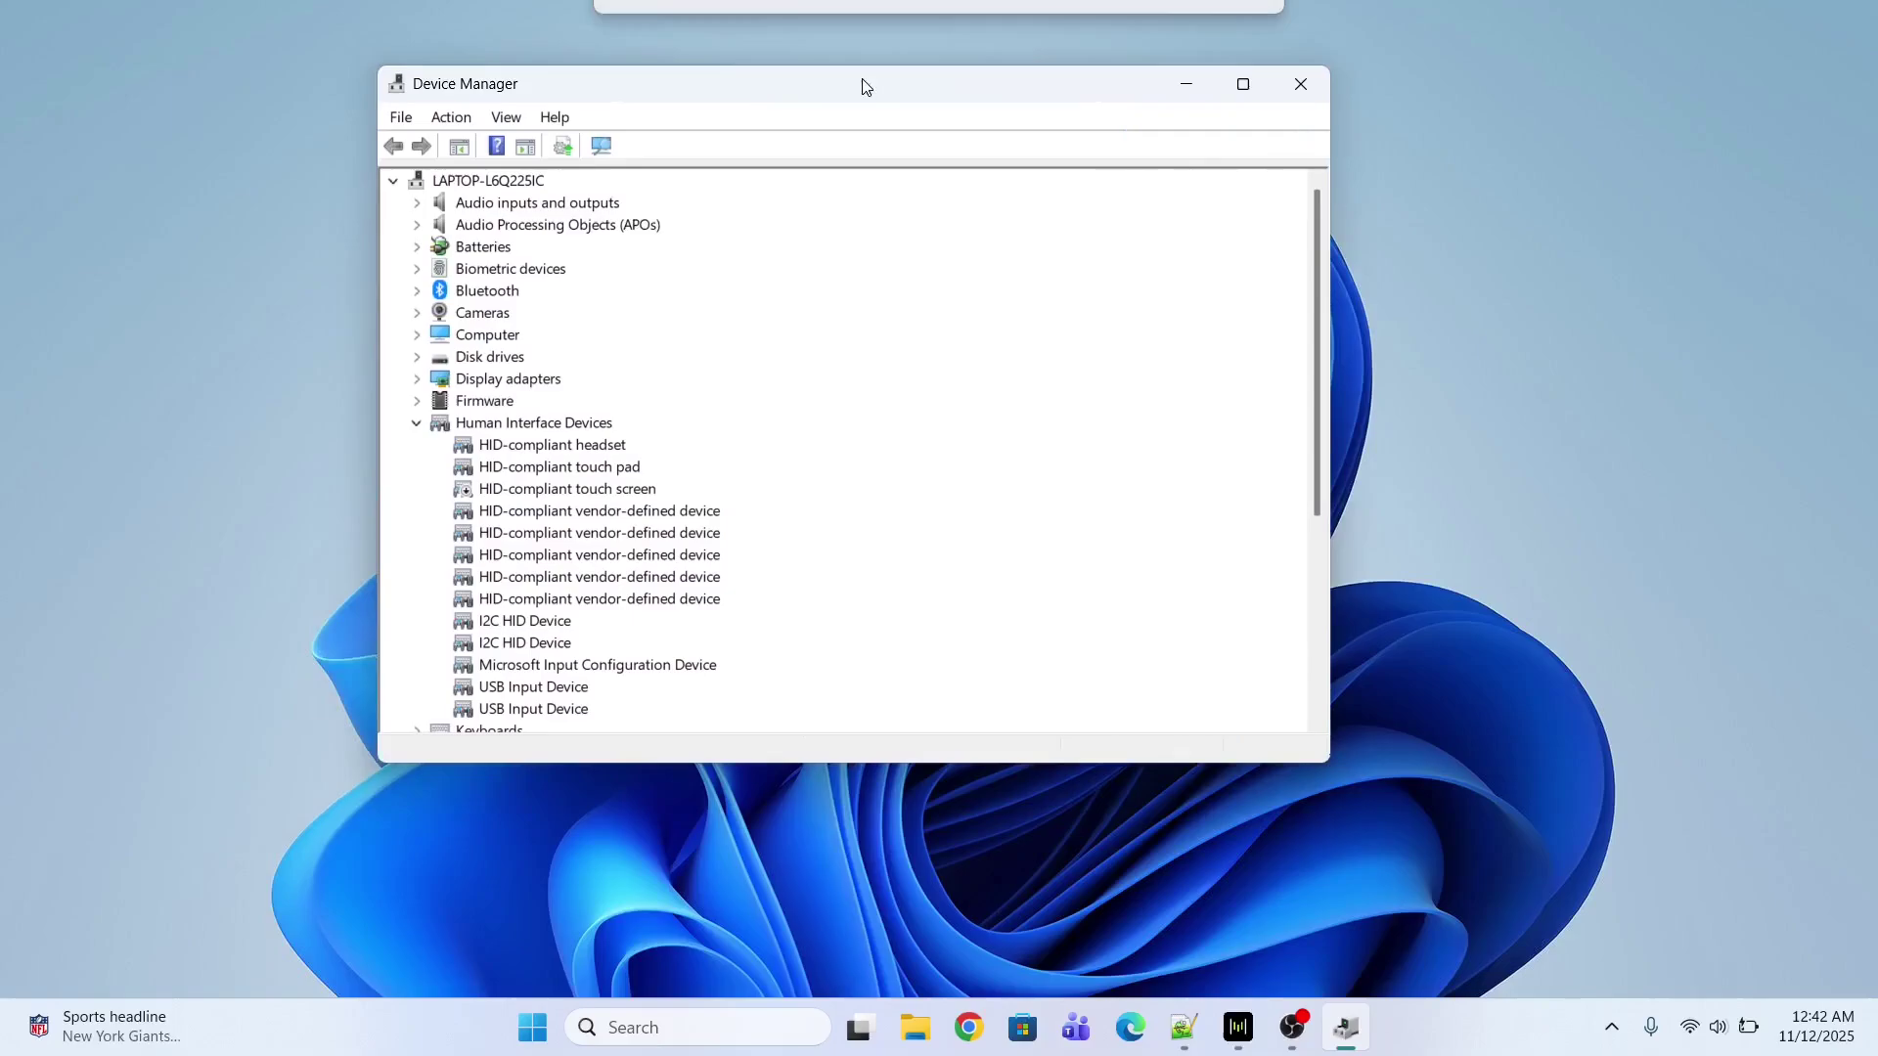
left_click(503, 293)
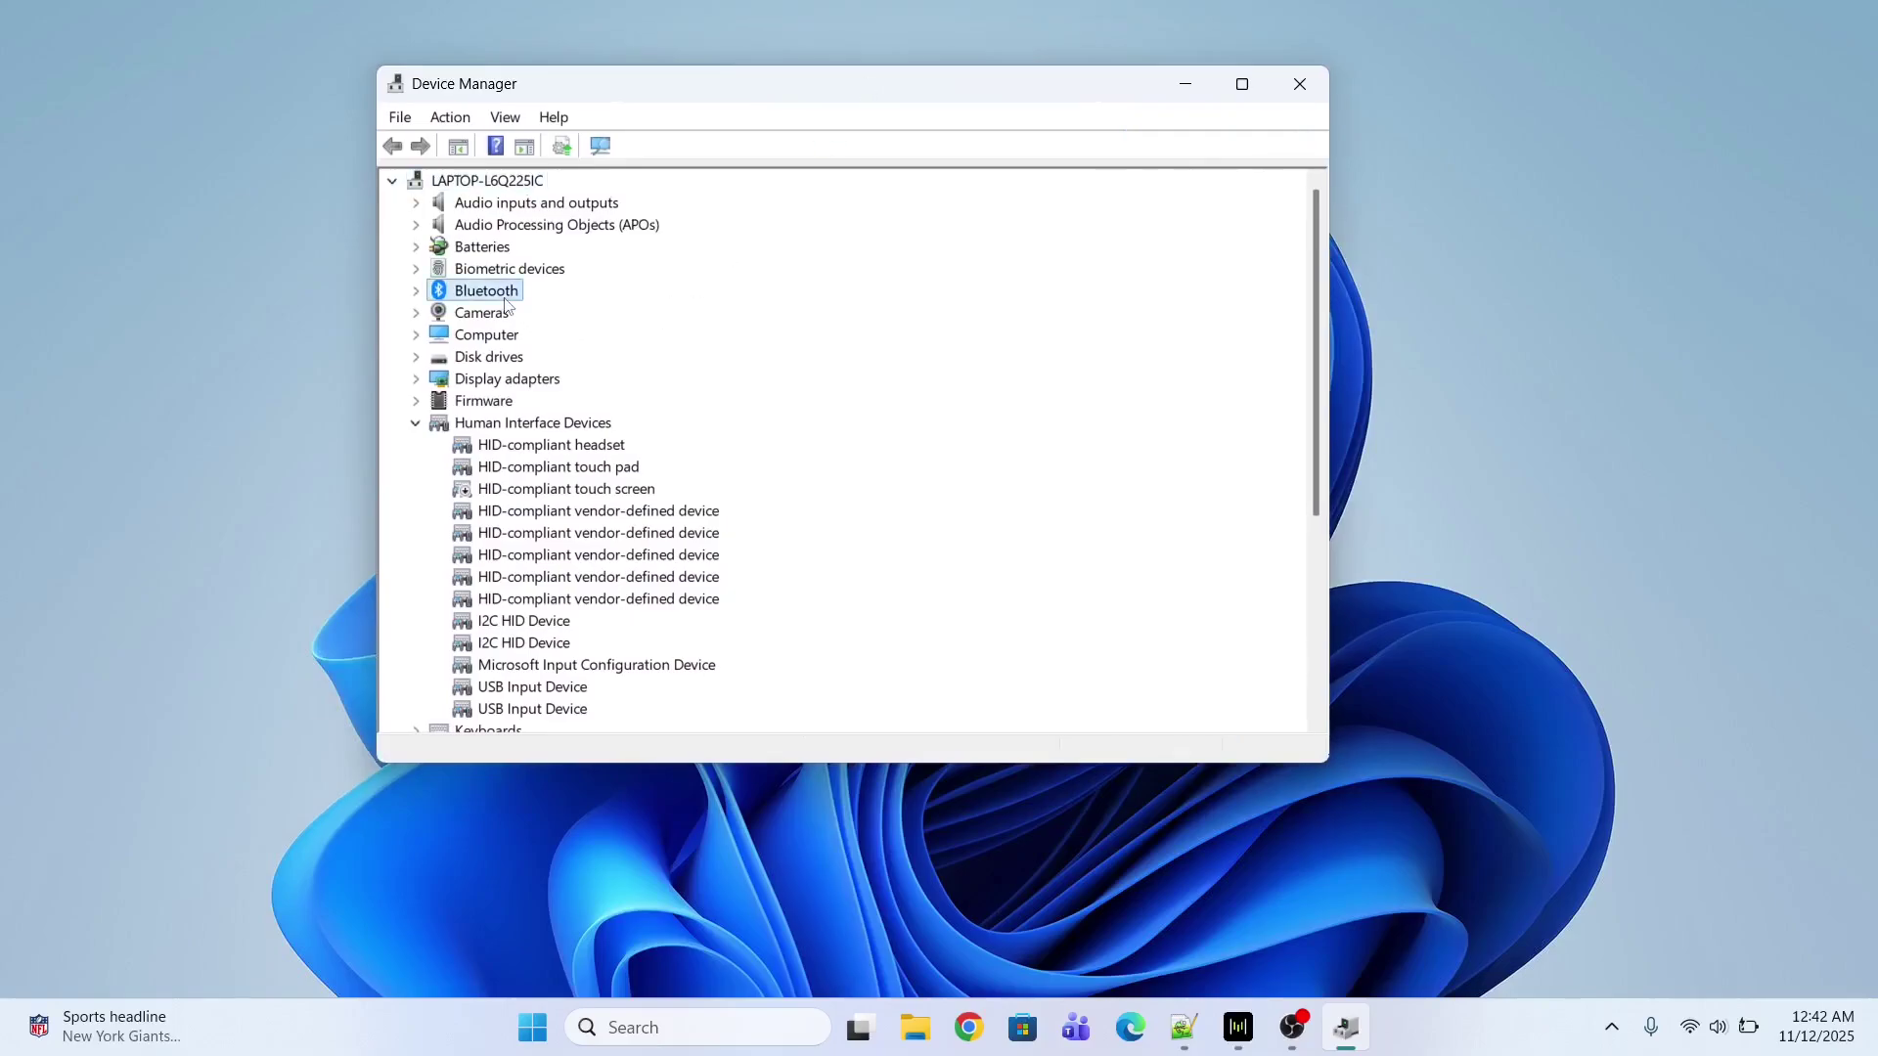
left_click(506, 118)
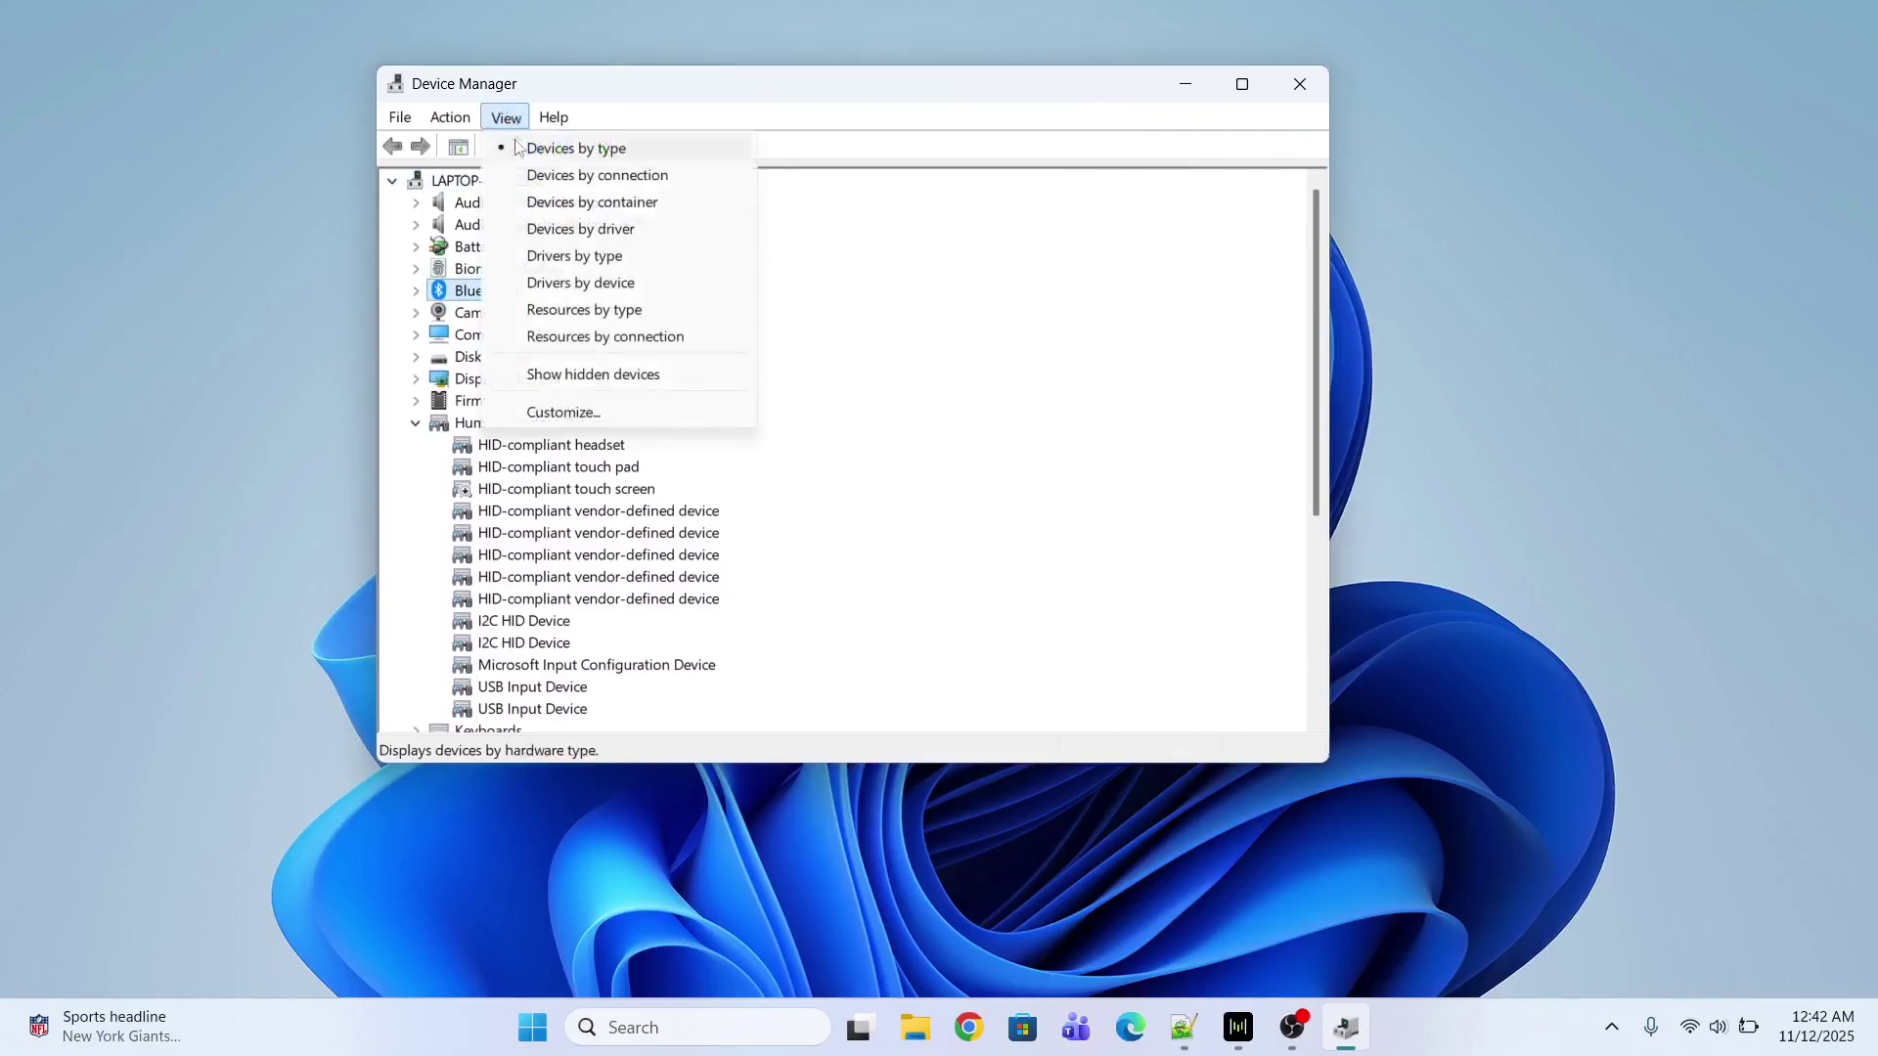
left_click(553, 375)
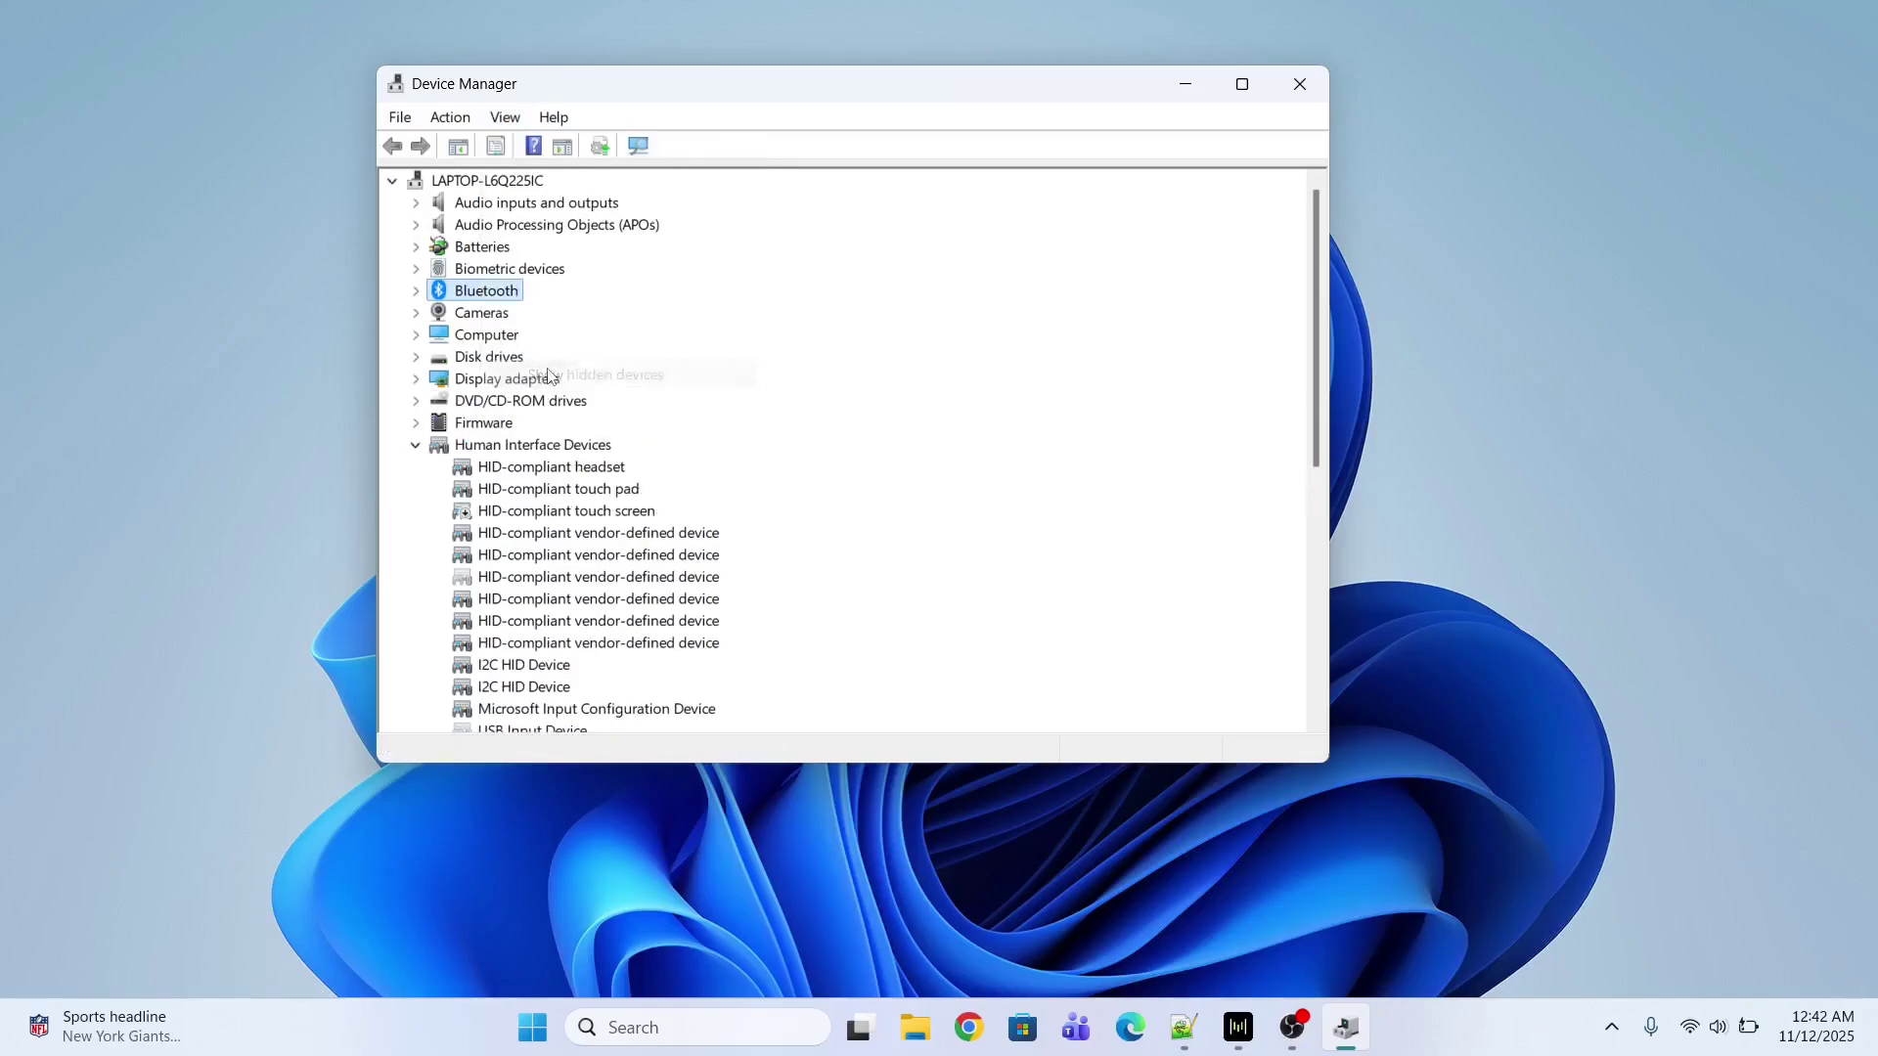
Step: Collapse Human Interface Devices and recheck the hidden-devices view setting
left_click(415, 445)
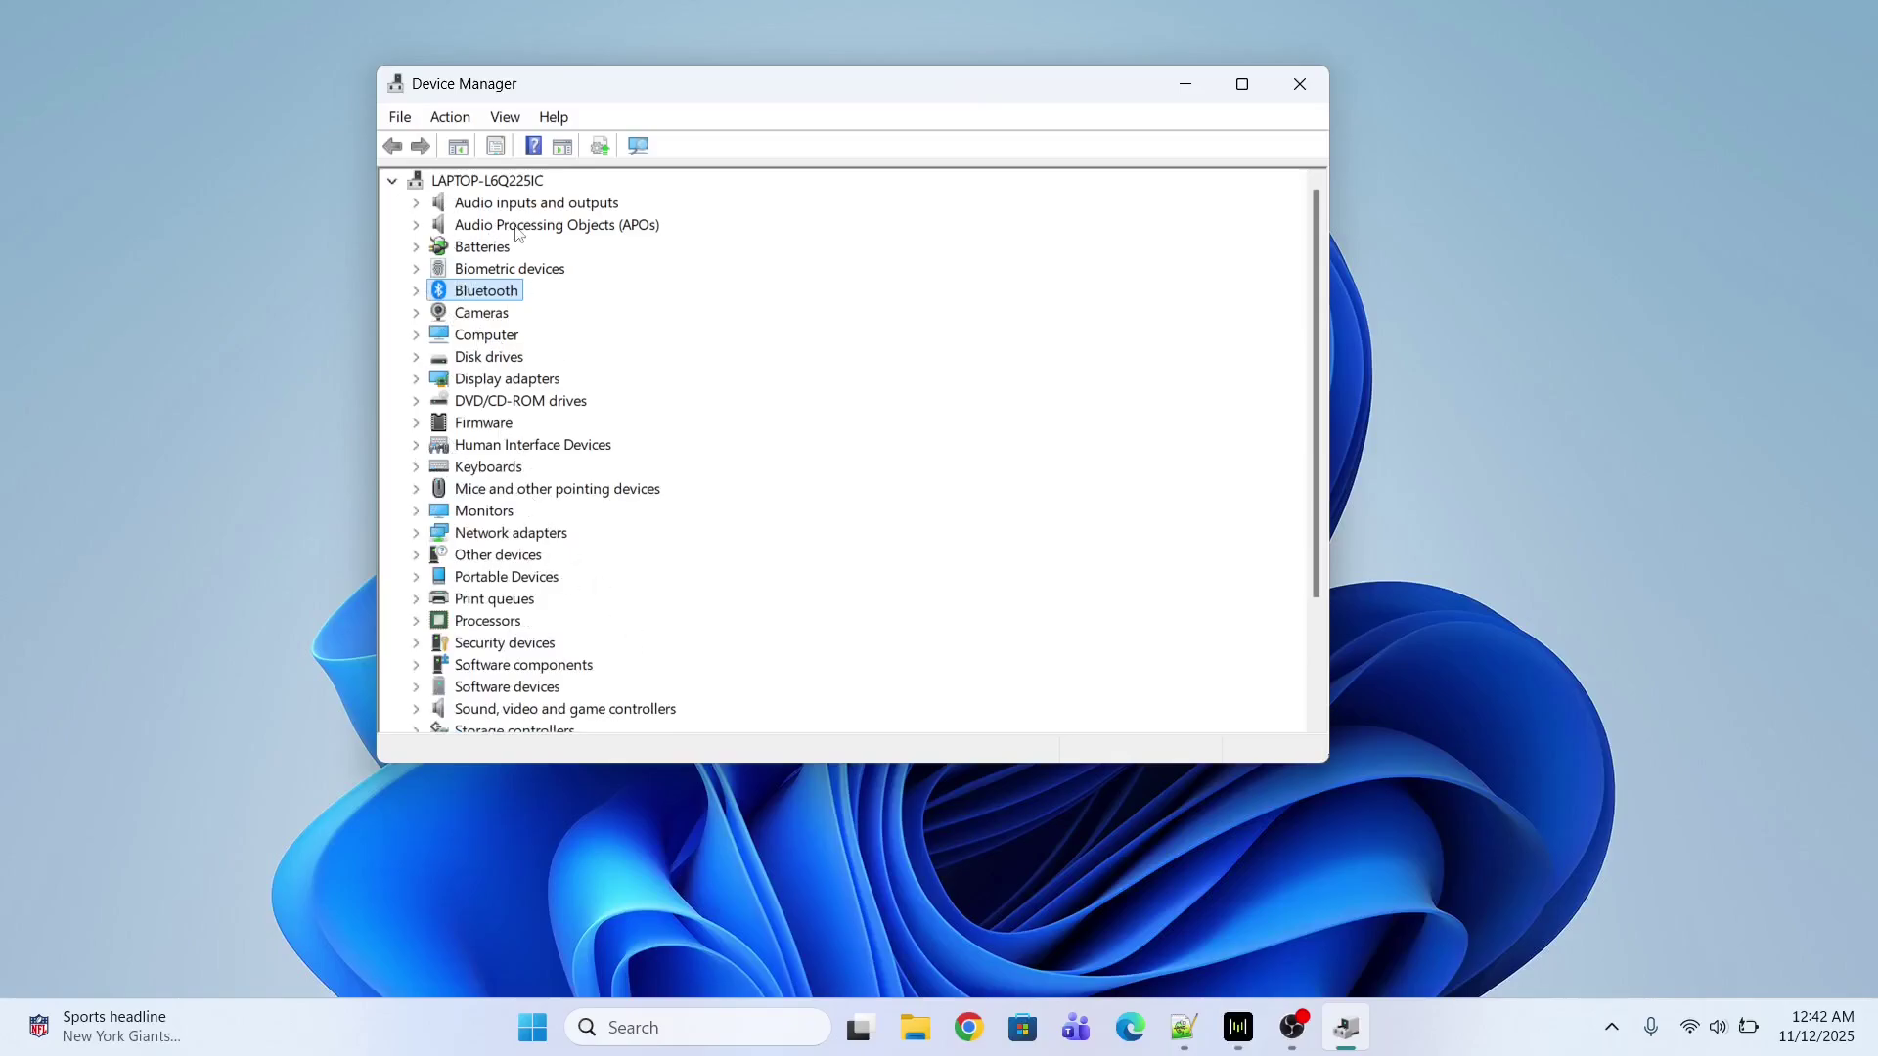
left_click(503, 124)
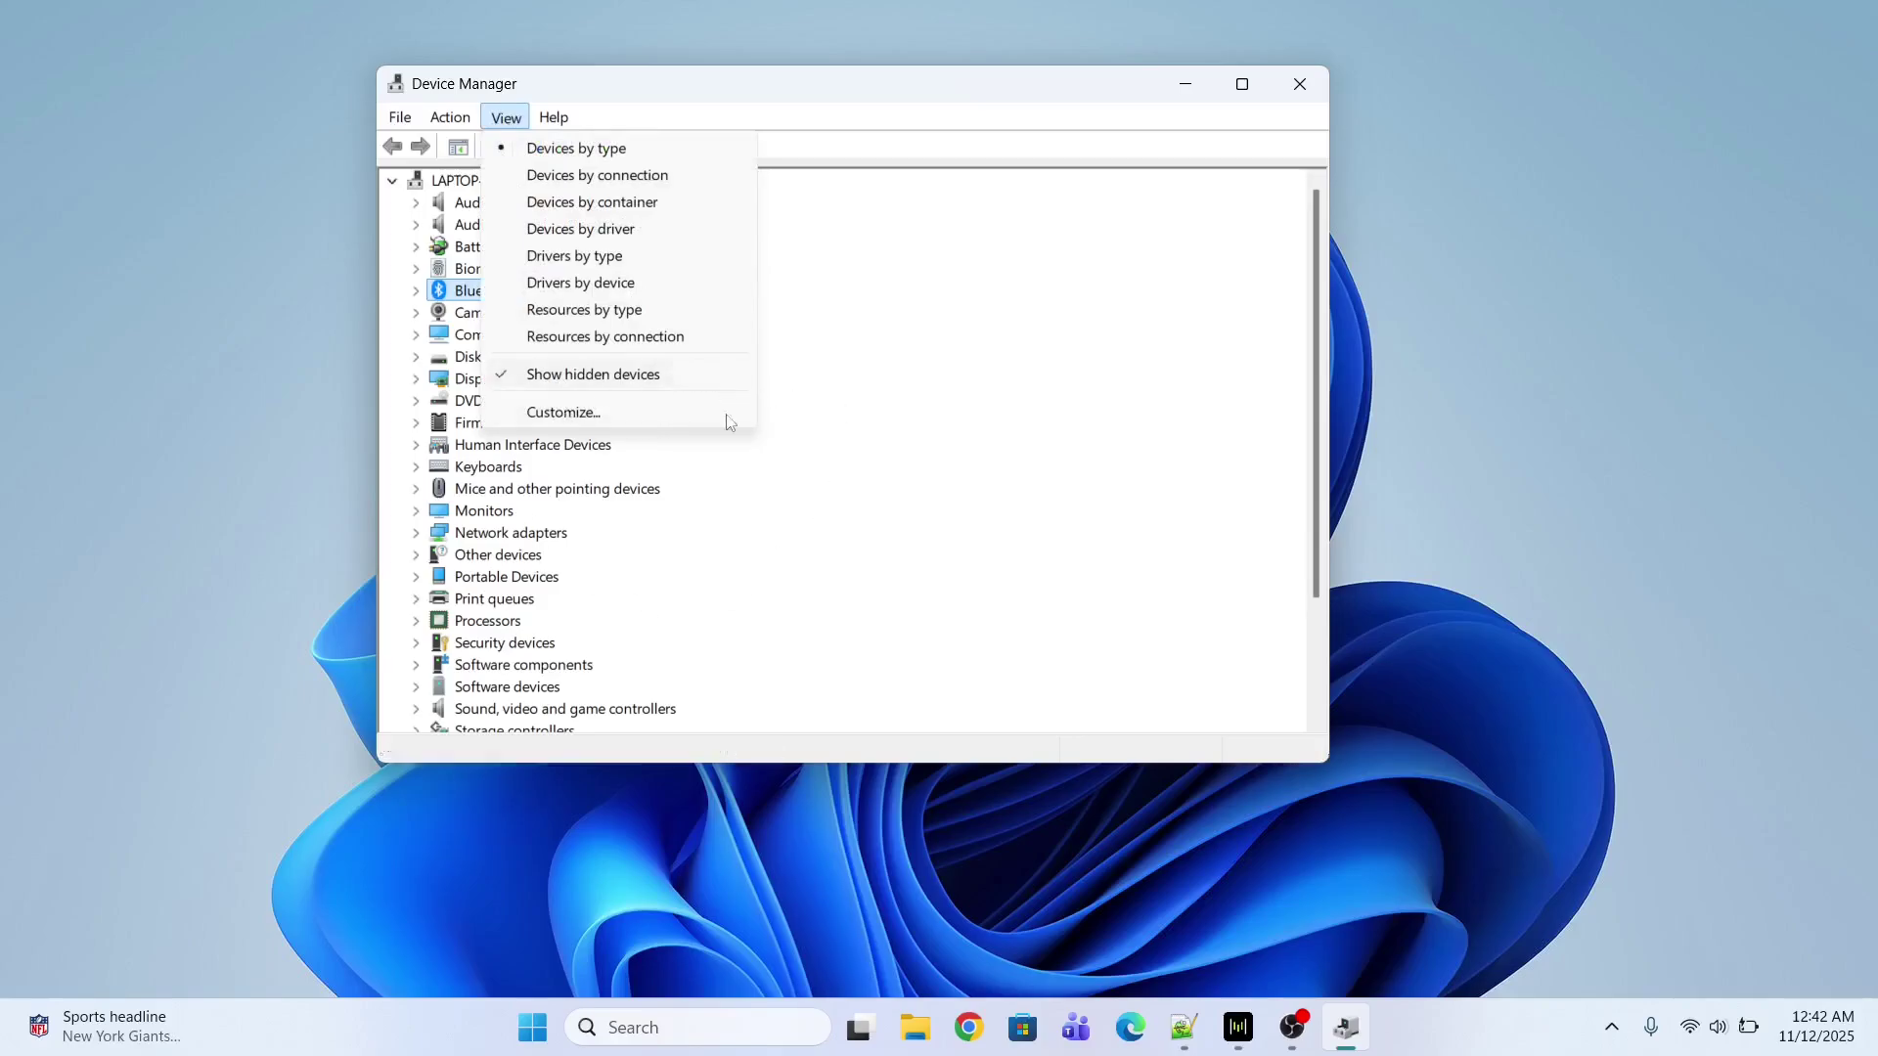
left_click(743, 650)
left_click(451, 117)
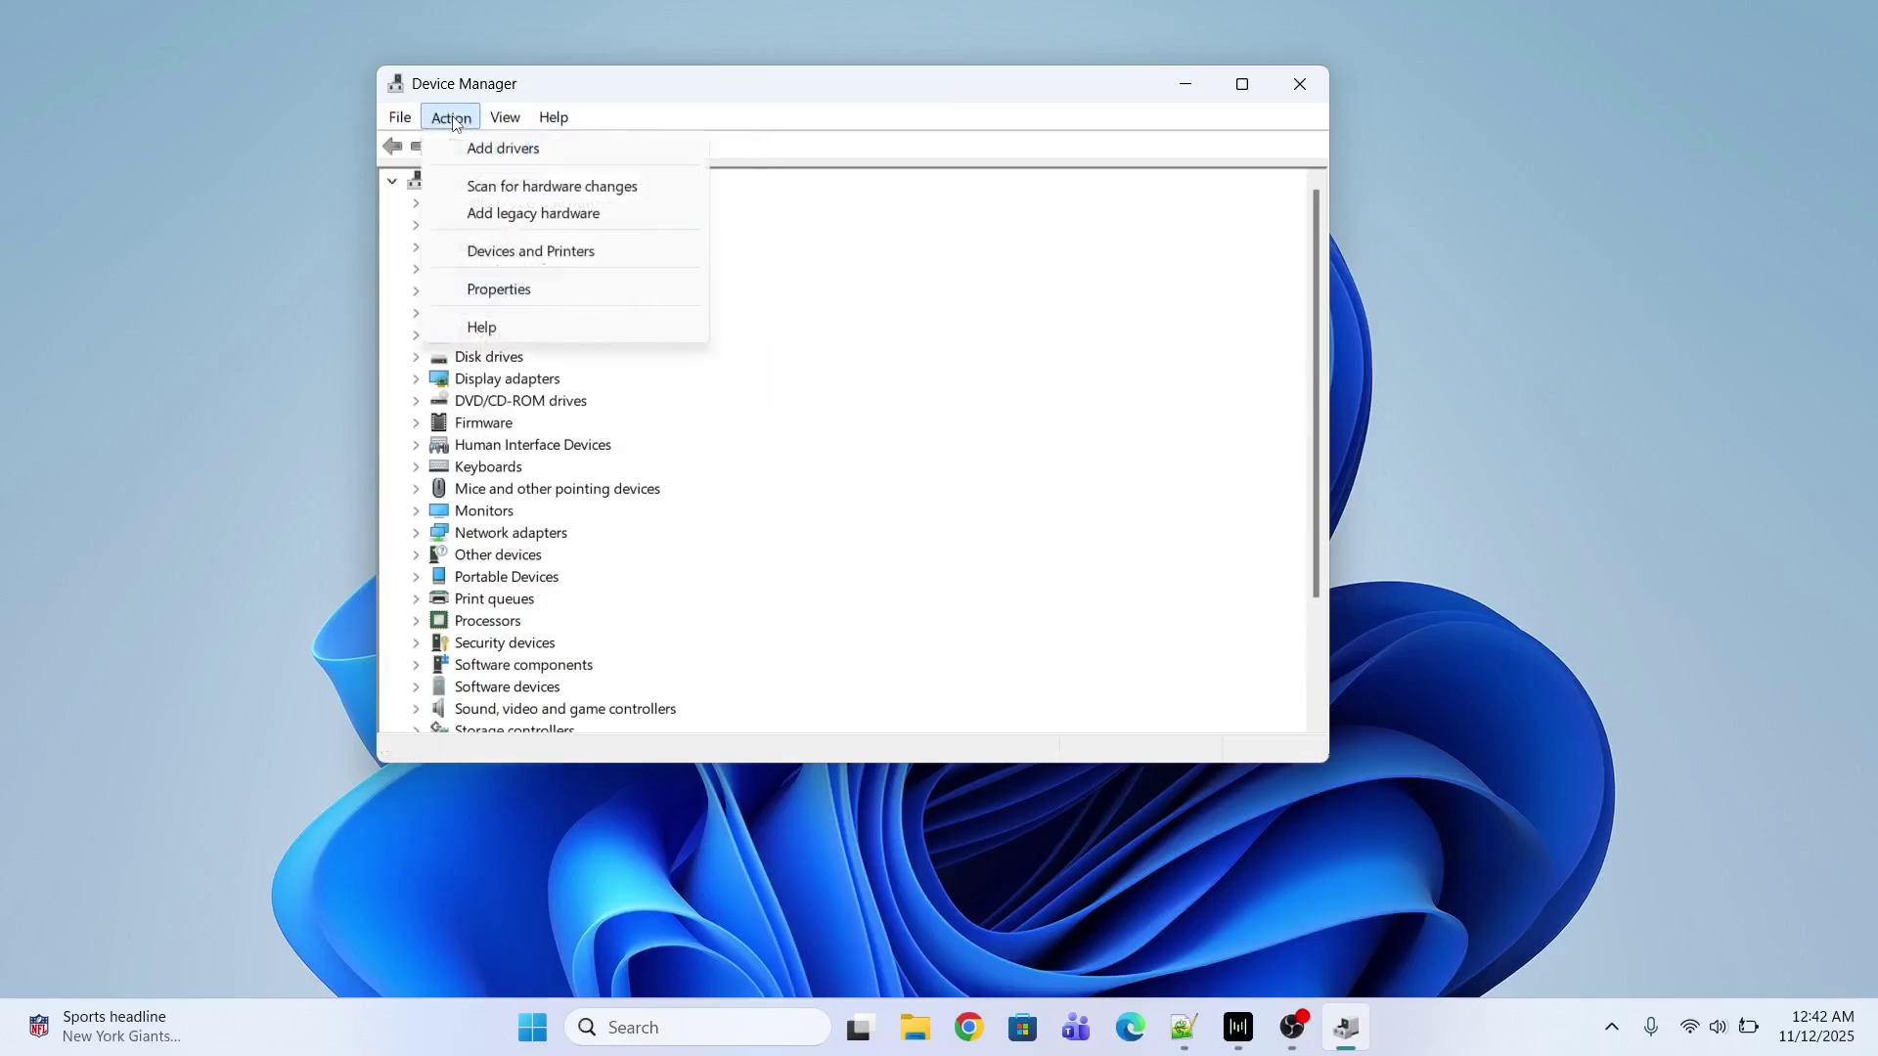
Step: Scan for hardware changes, then uninstall the Intel(R) Wireless Bluetooth(R) adapter
left_click(543, 195)
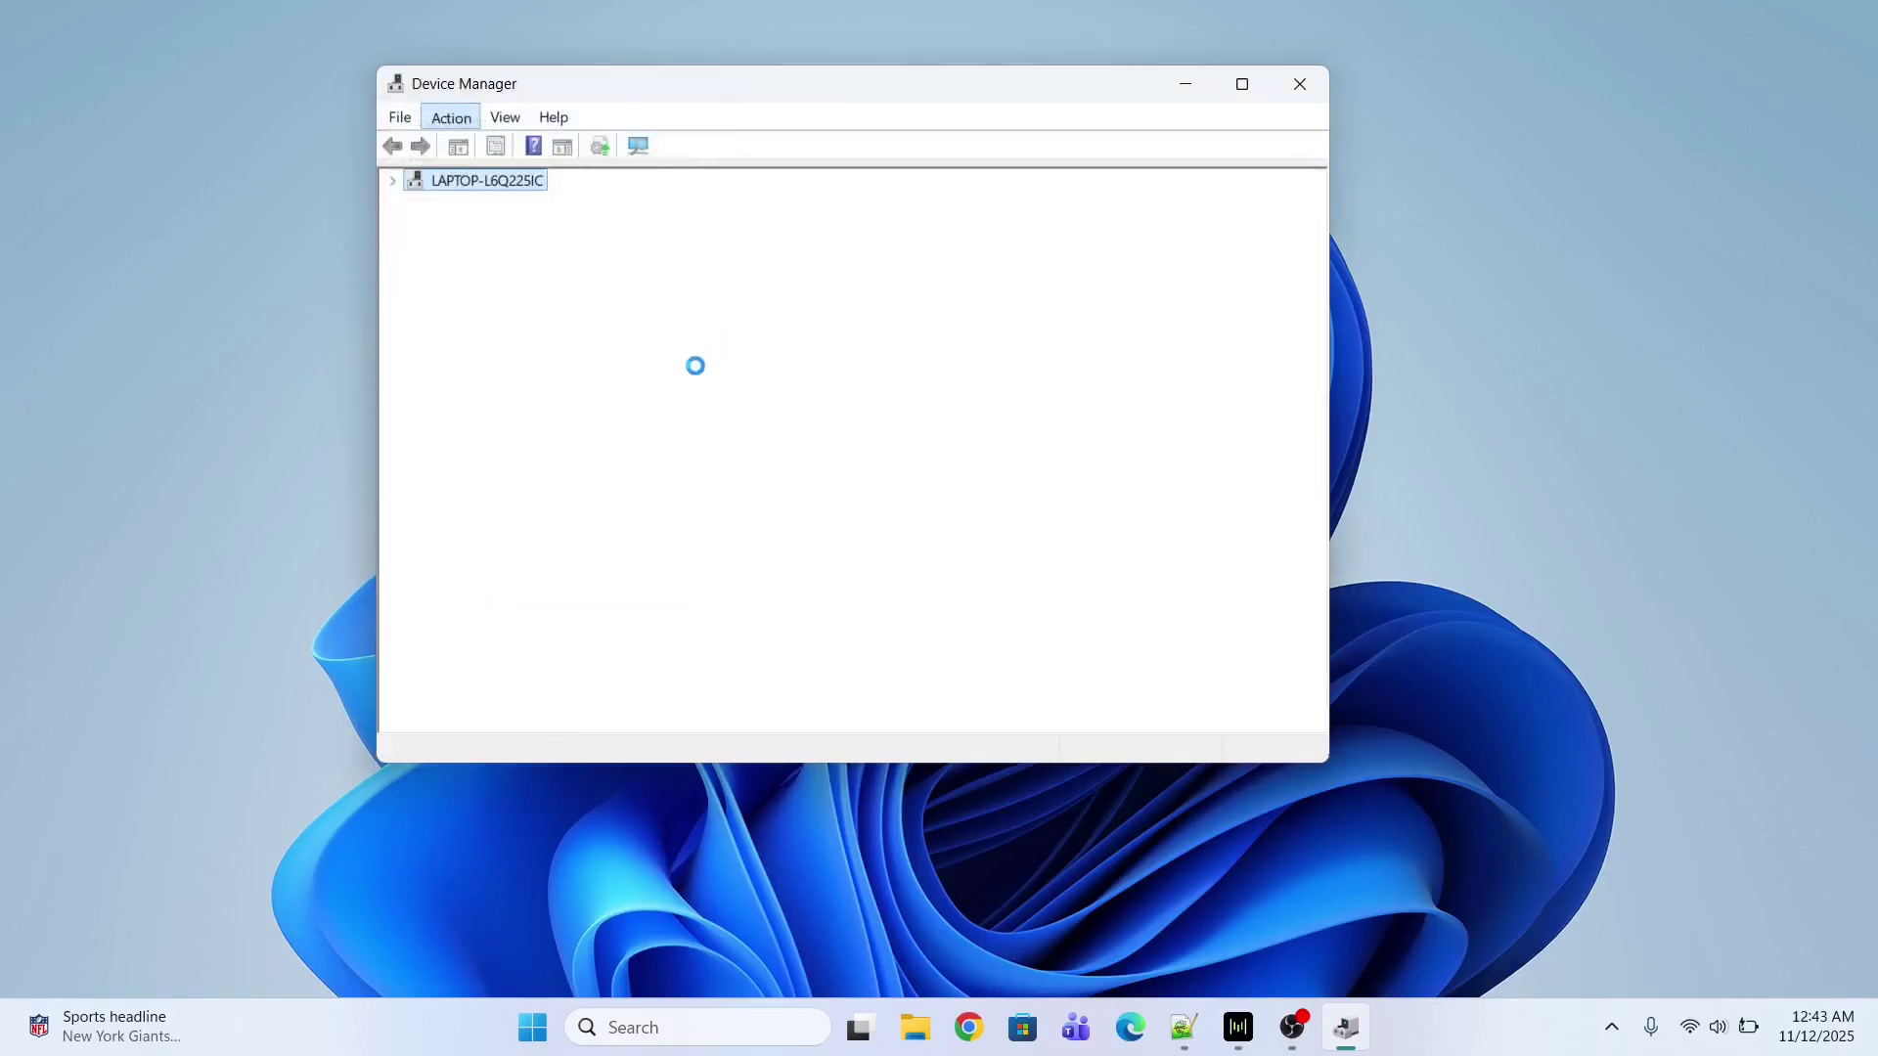
left_click(416, 291)
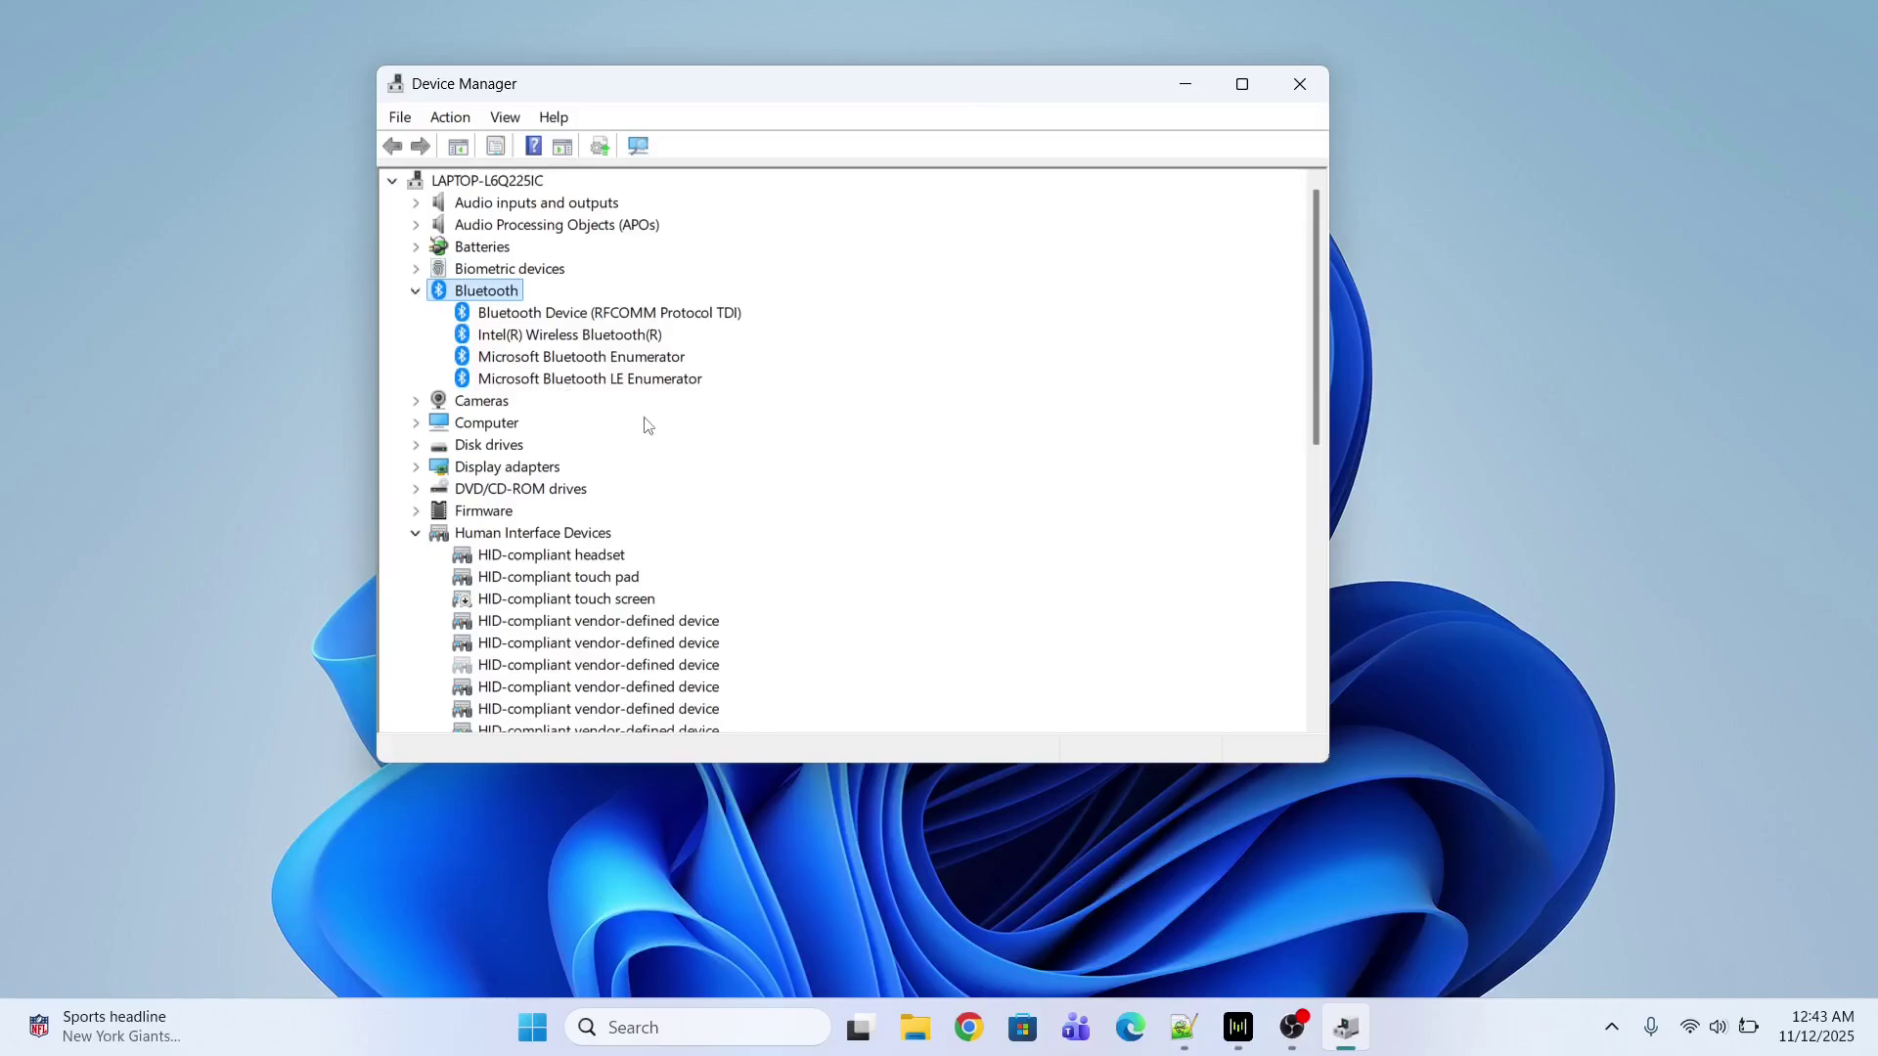
left_click(555, 335)
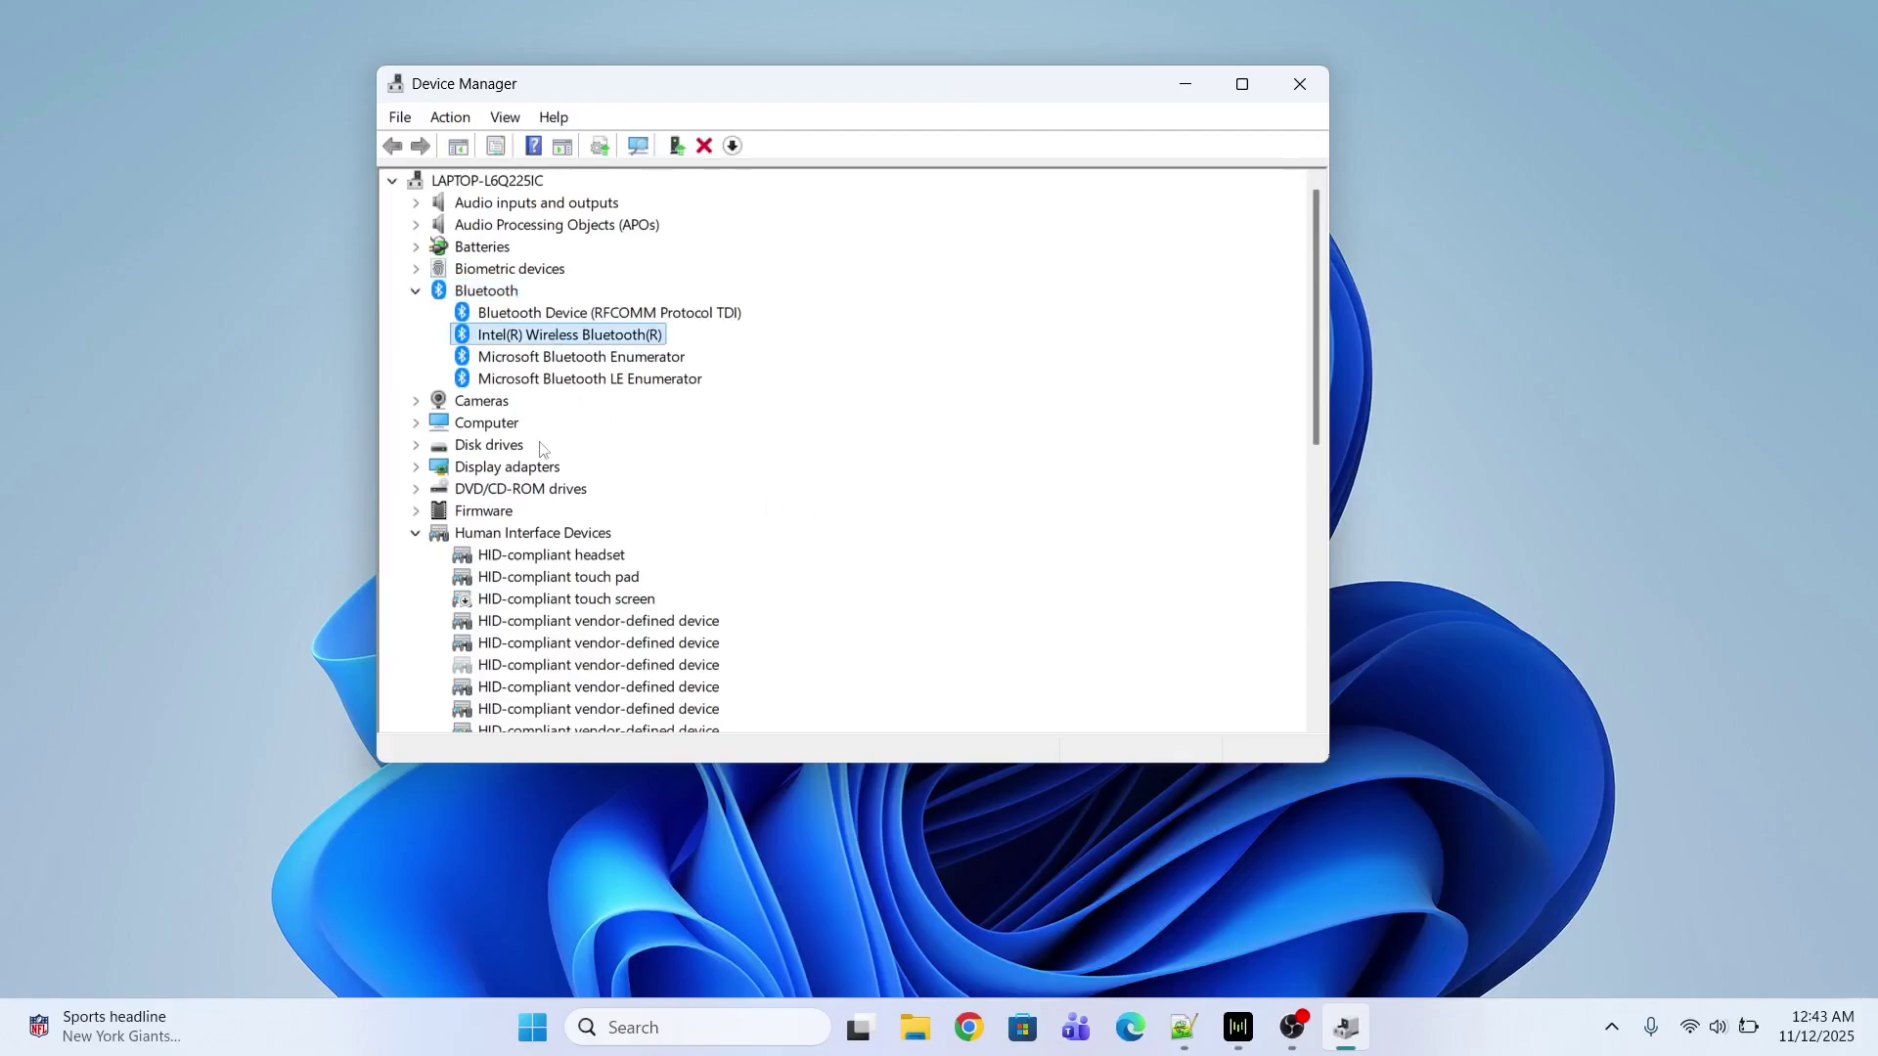
right_click(579, 344)
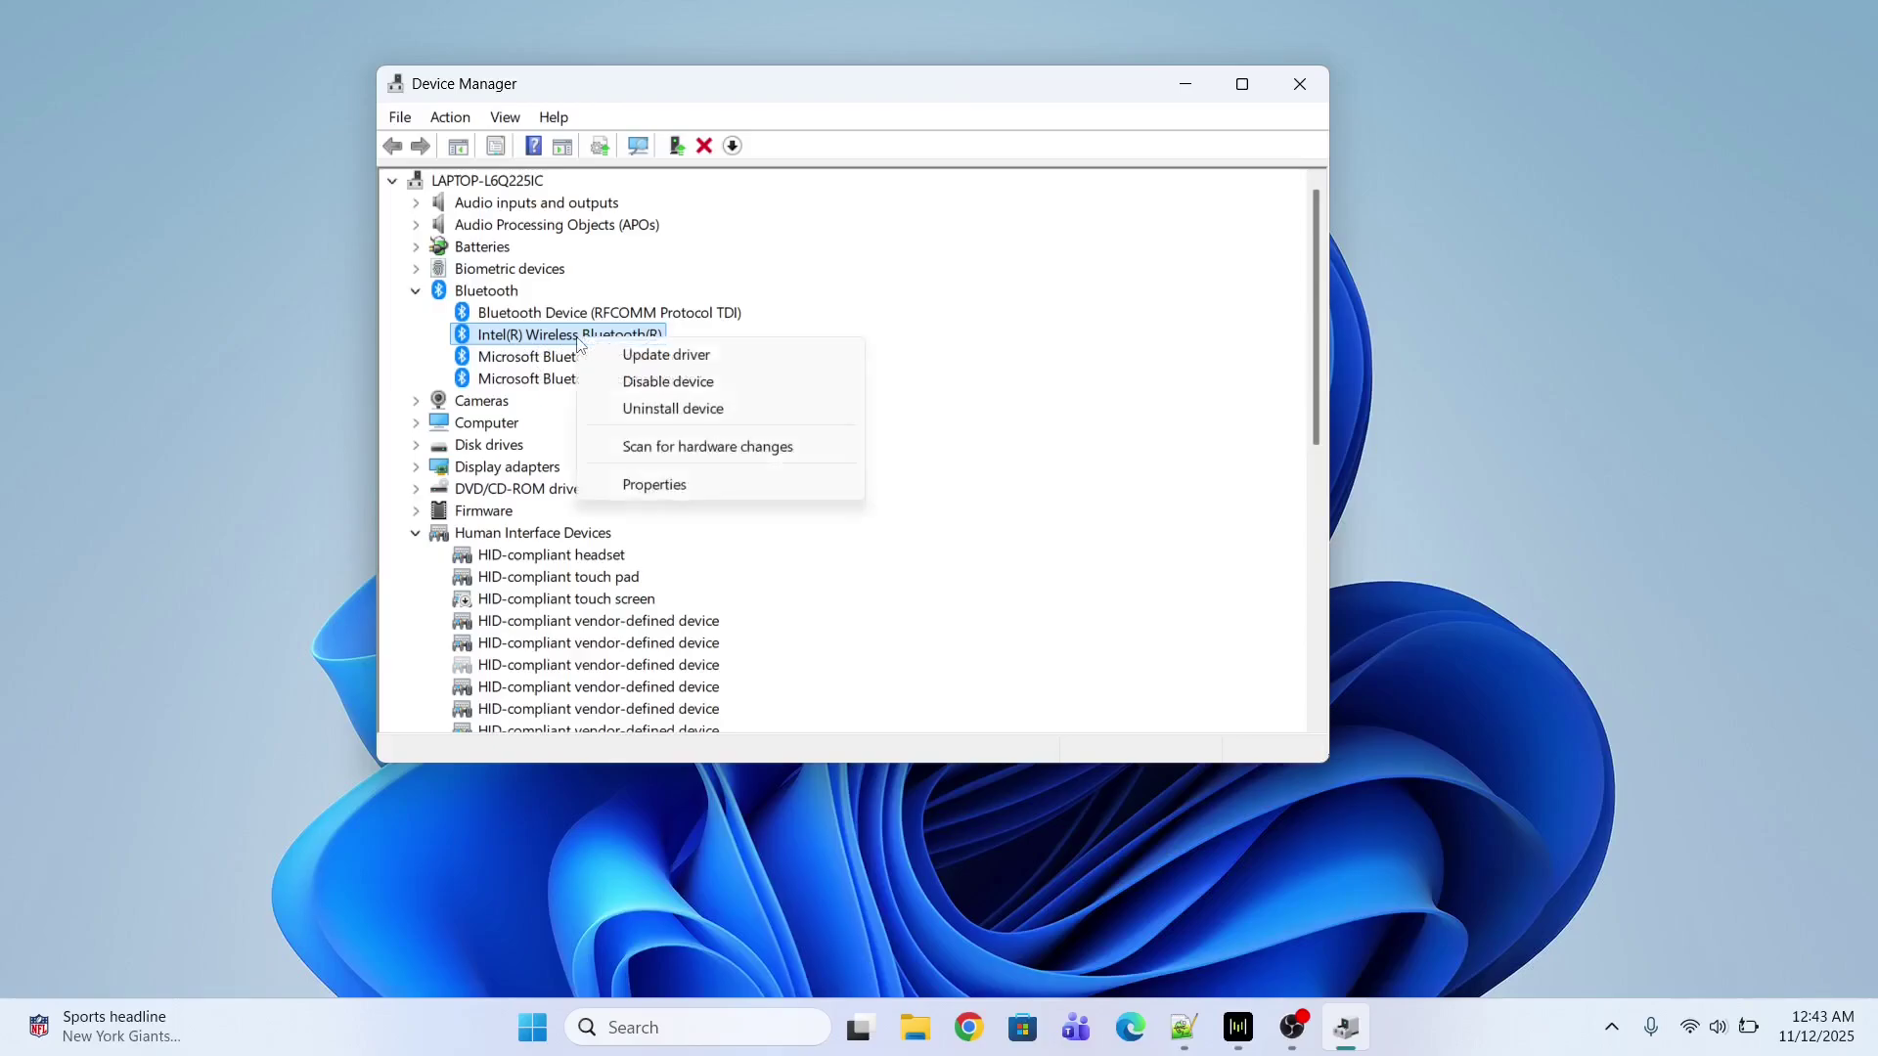
left_click(684, 412)
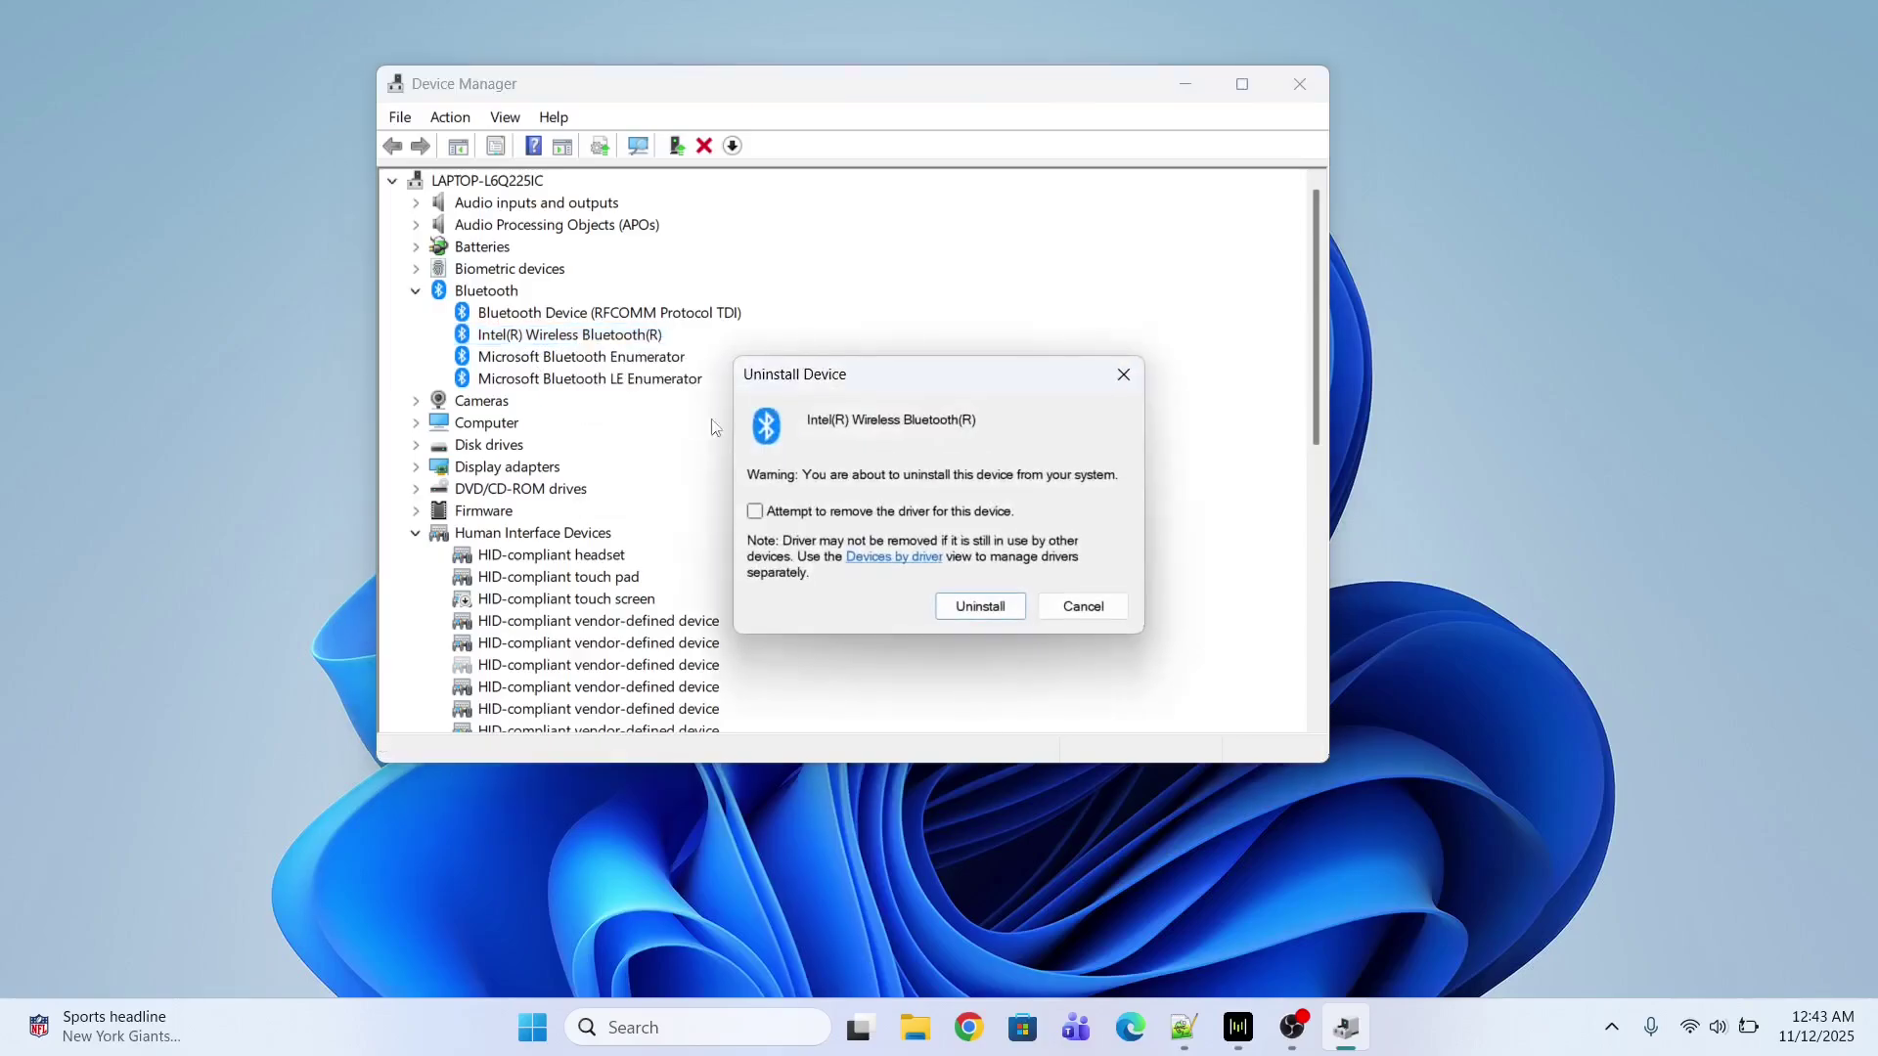
left_click(982, 607)
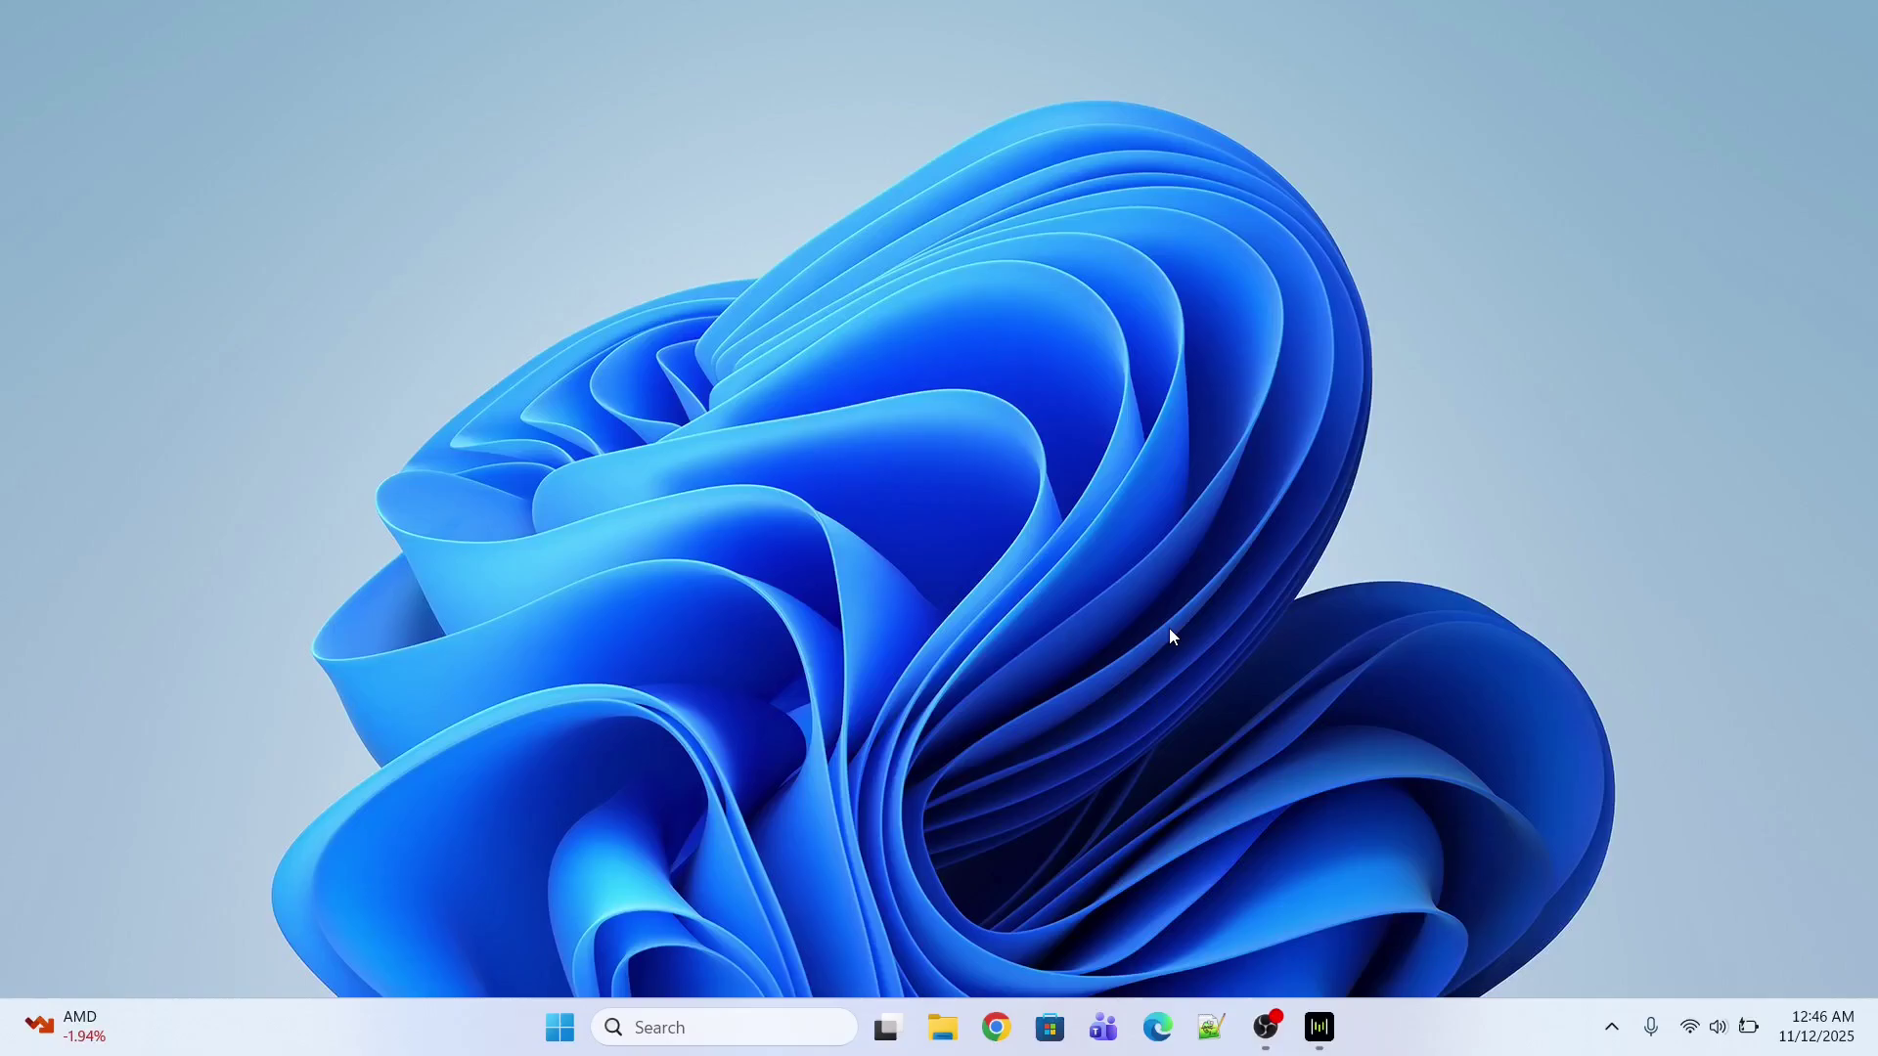
Step: Run services.msc from Run, replacing the previous diagnostic command
right_click(557, 1034)
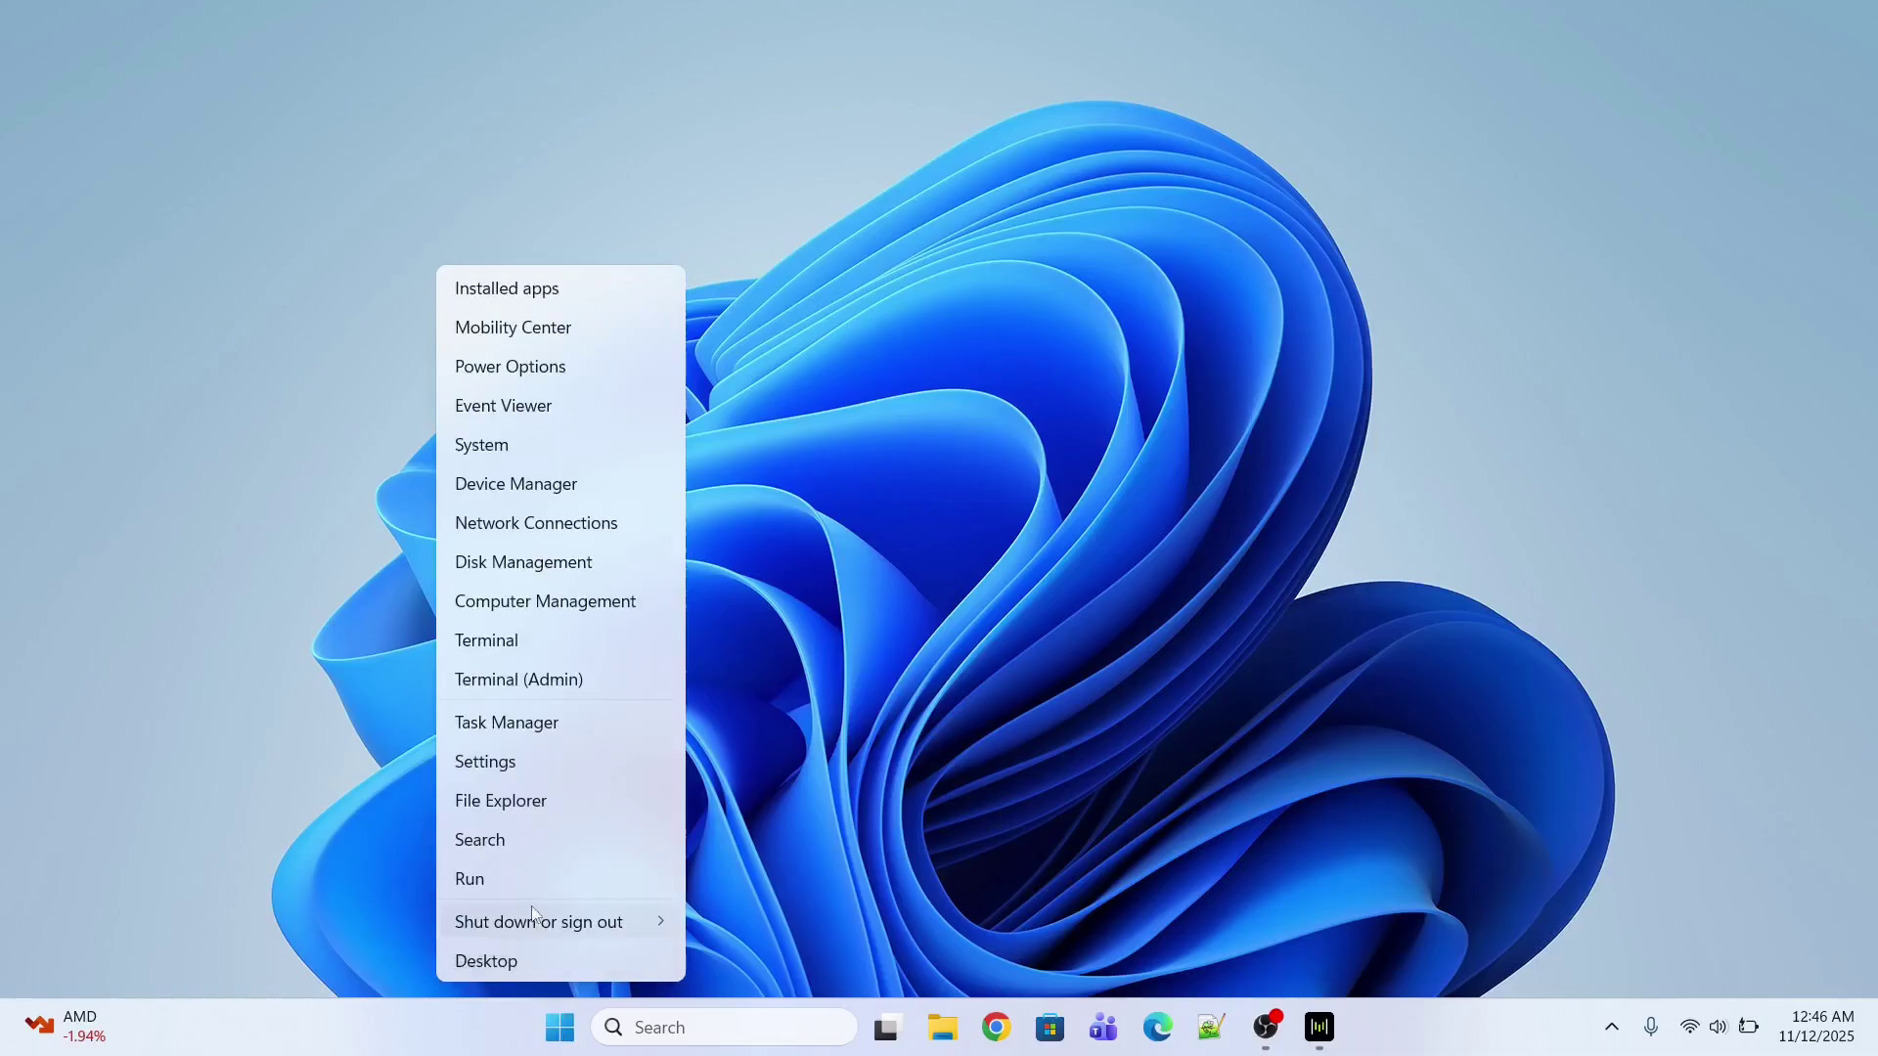
left_click(504, 875)
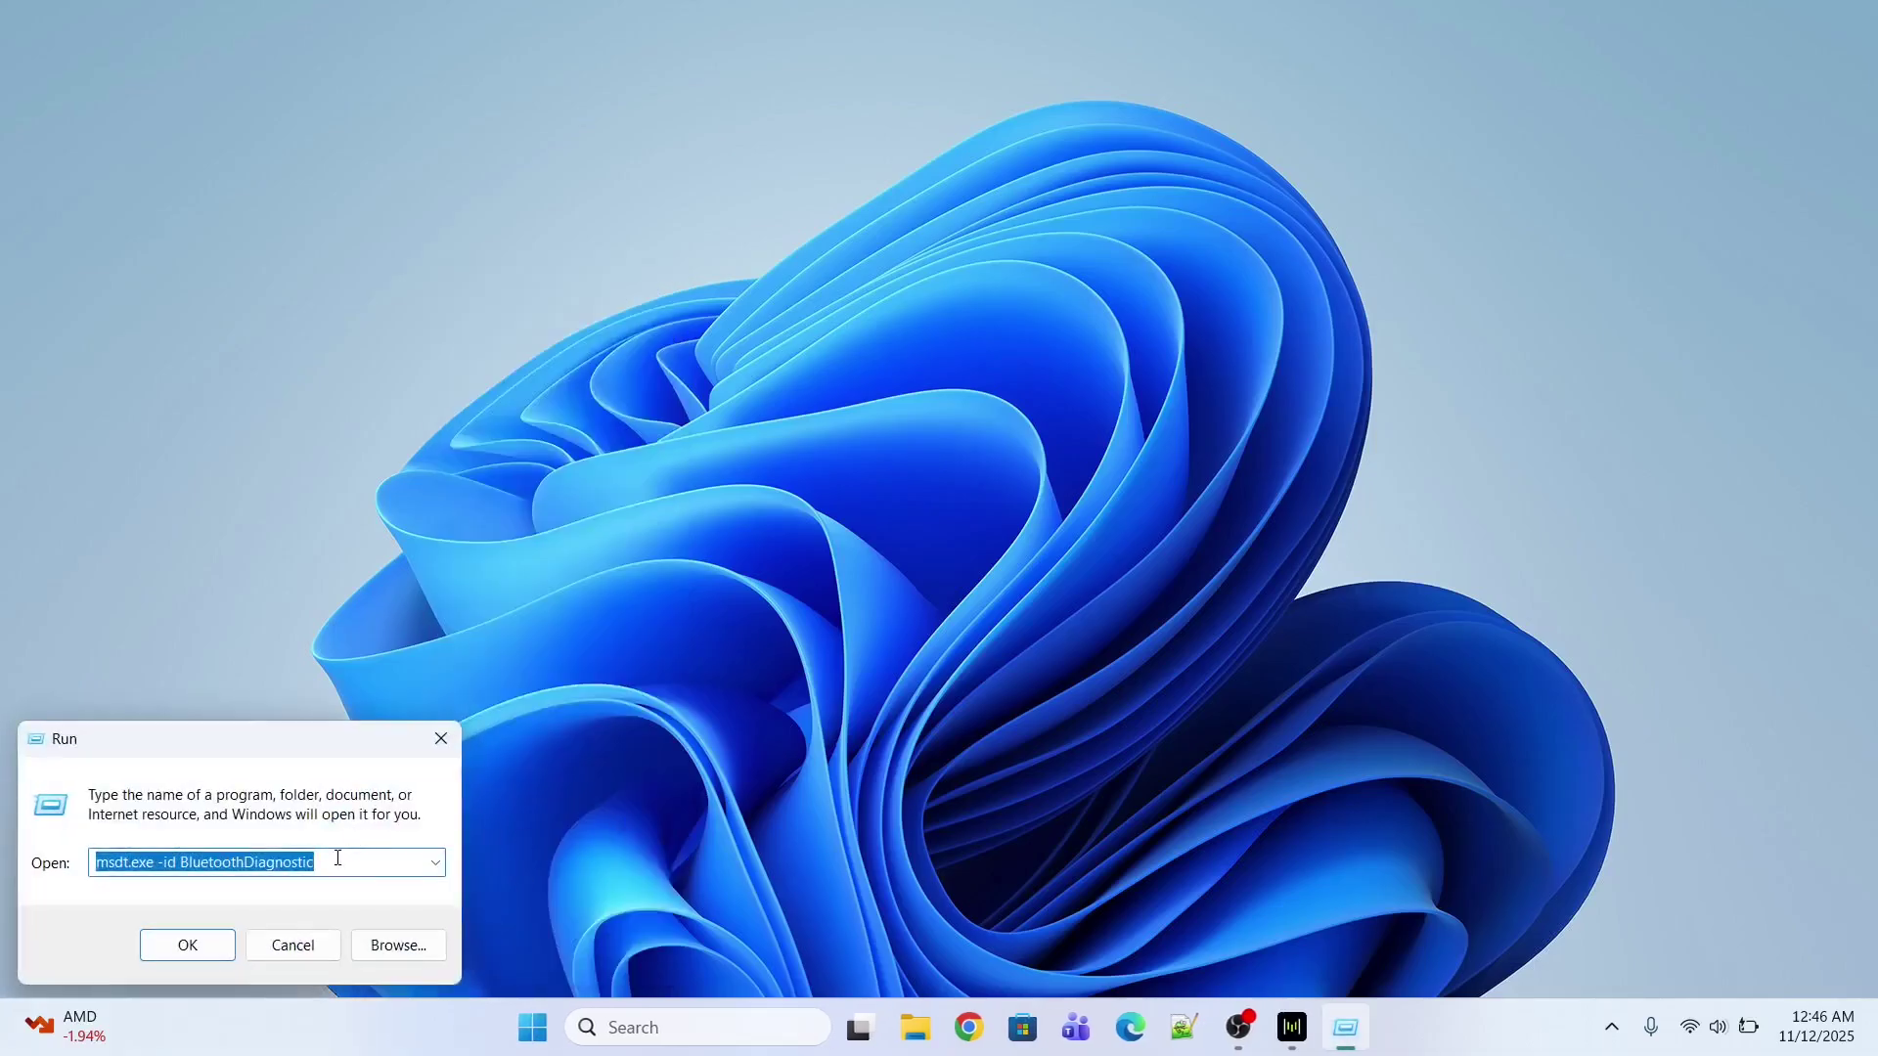
key("BackSpace")
type("se")
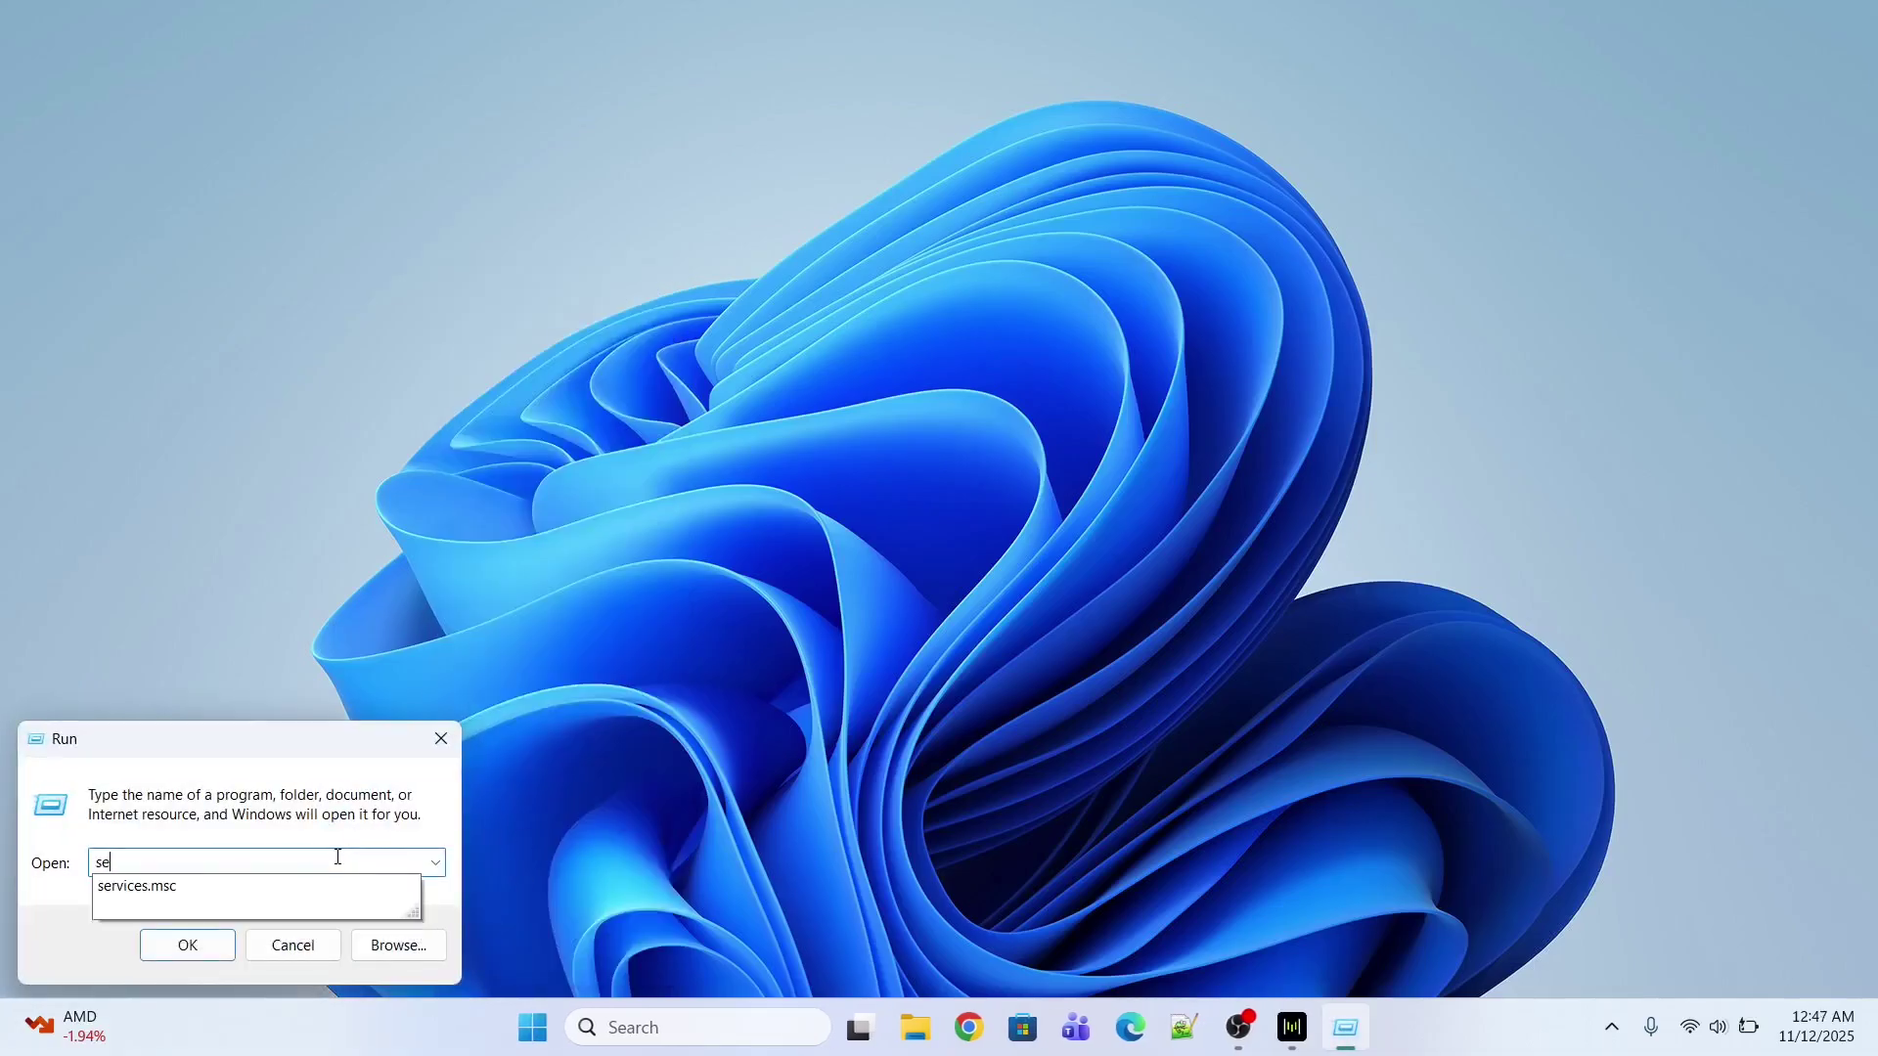
left_click(206, 899)
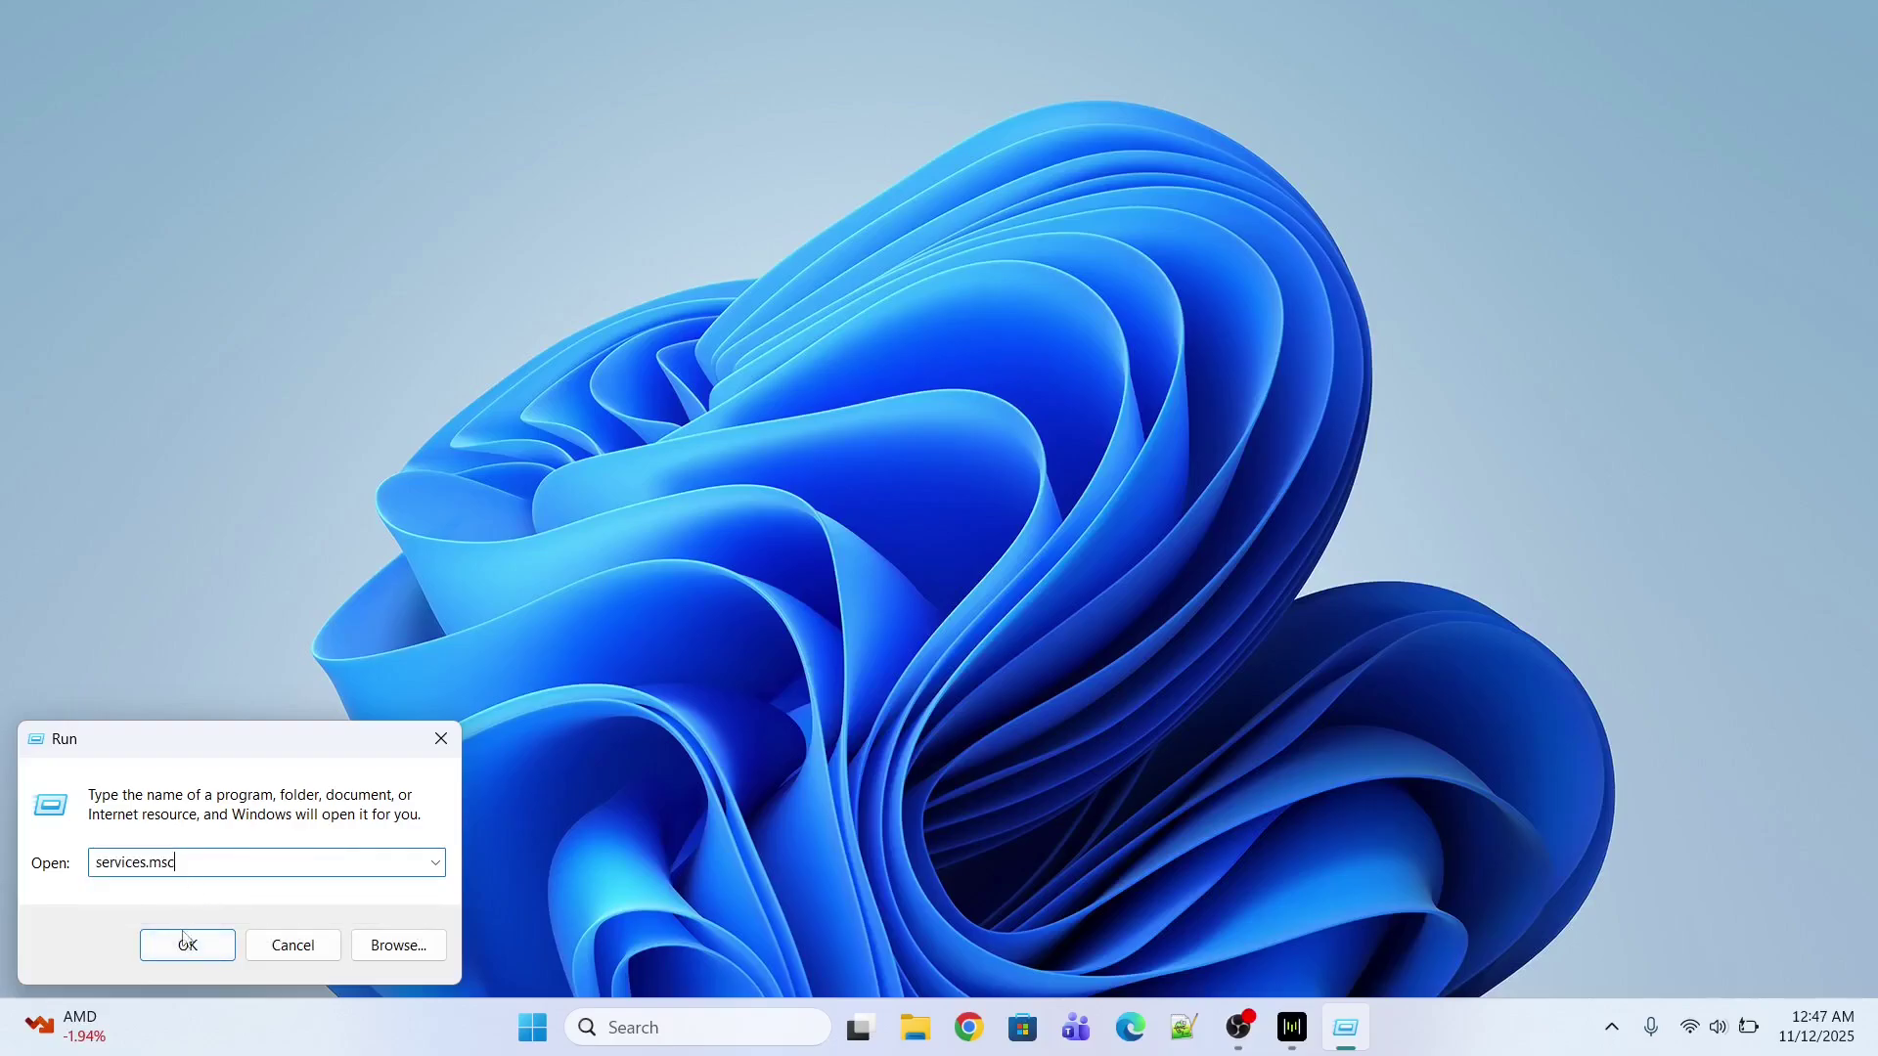
left_click(188, 944)
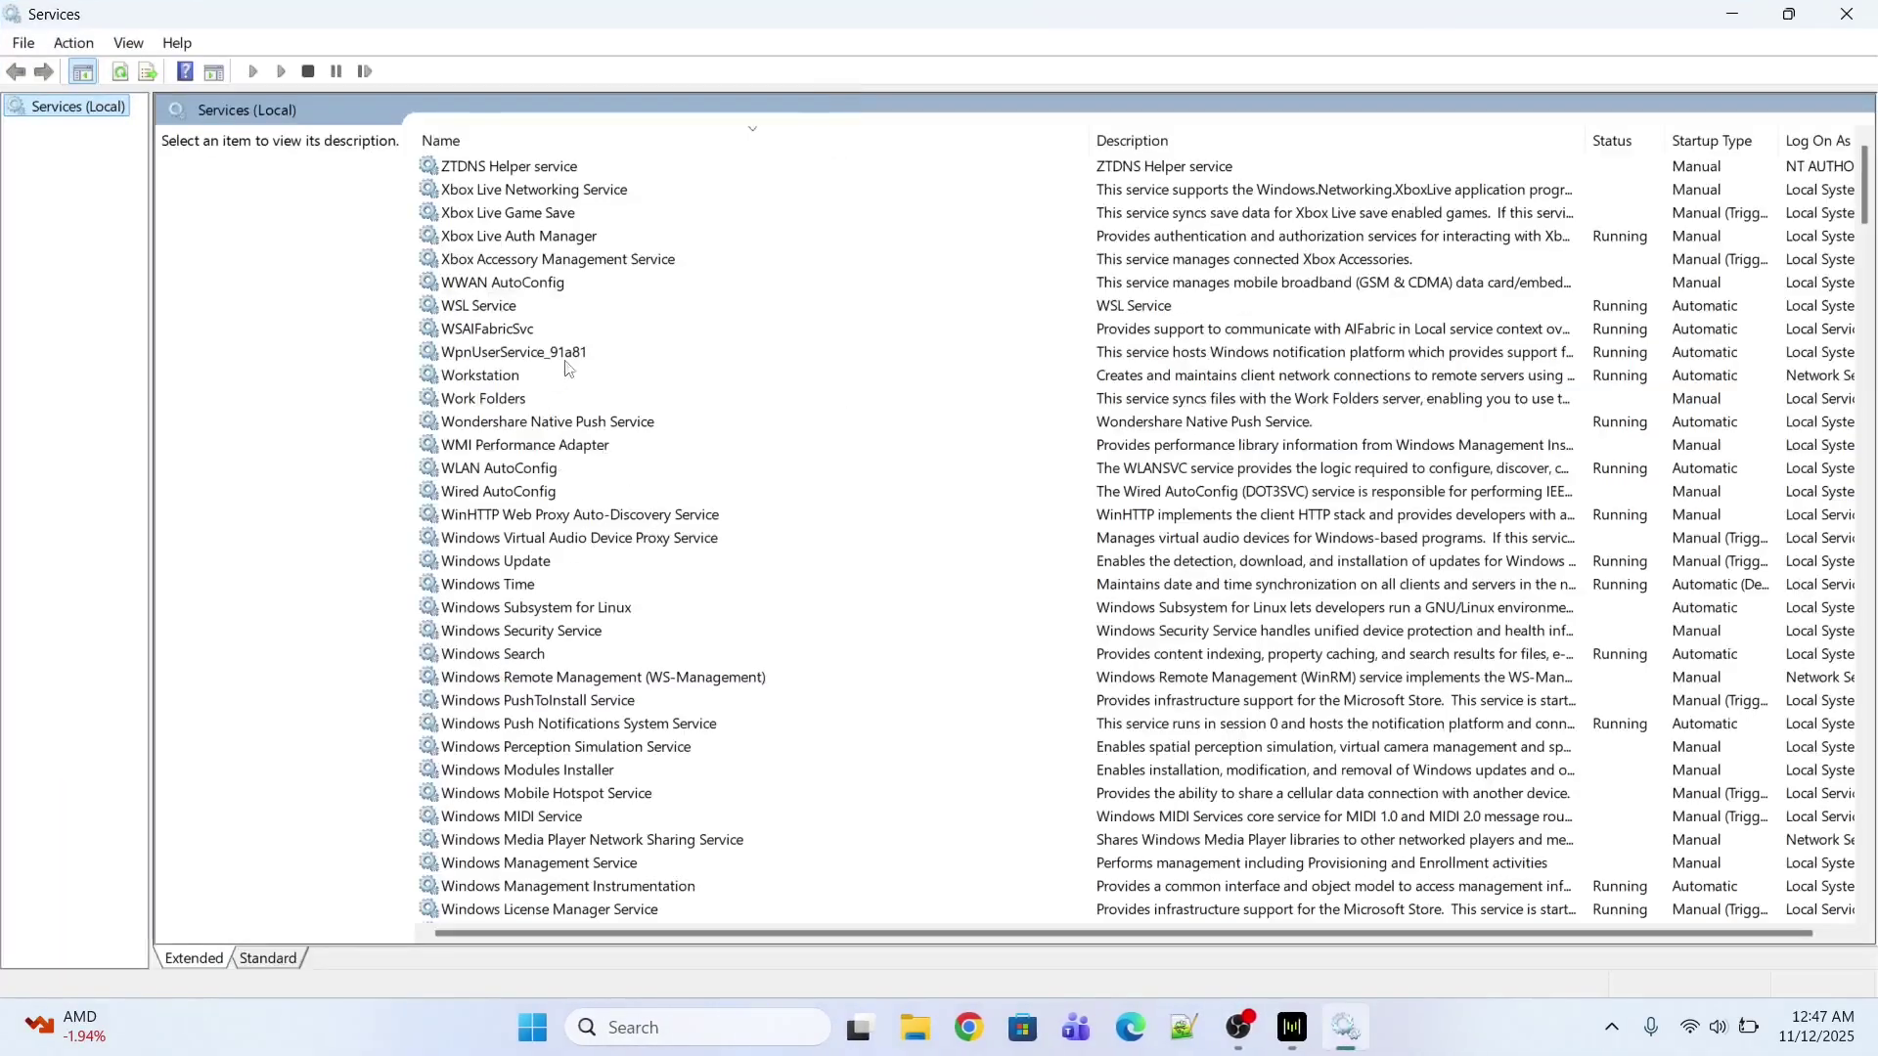
Step: Jump to the B services in the list and select Bluetooth Support Service
left_click(578, 422)
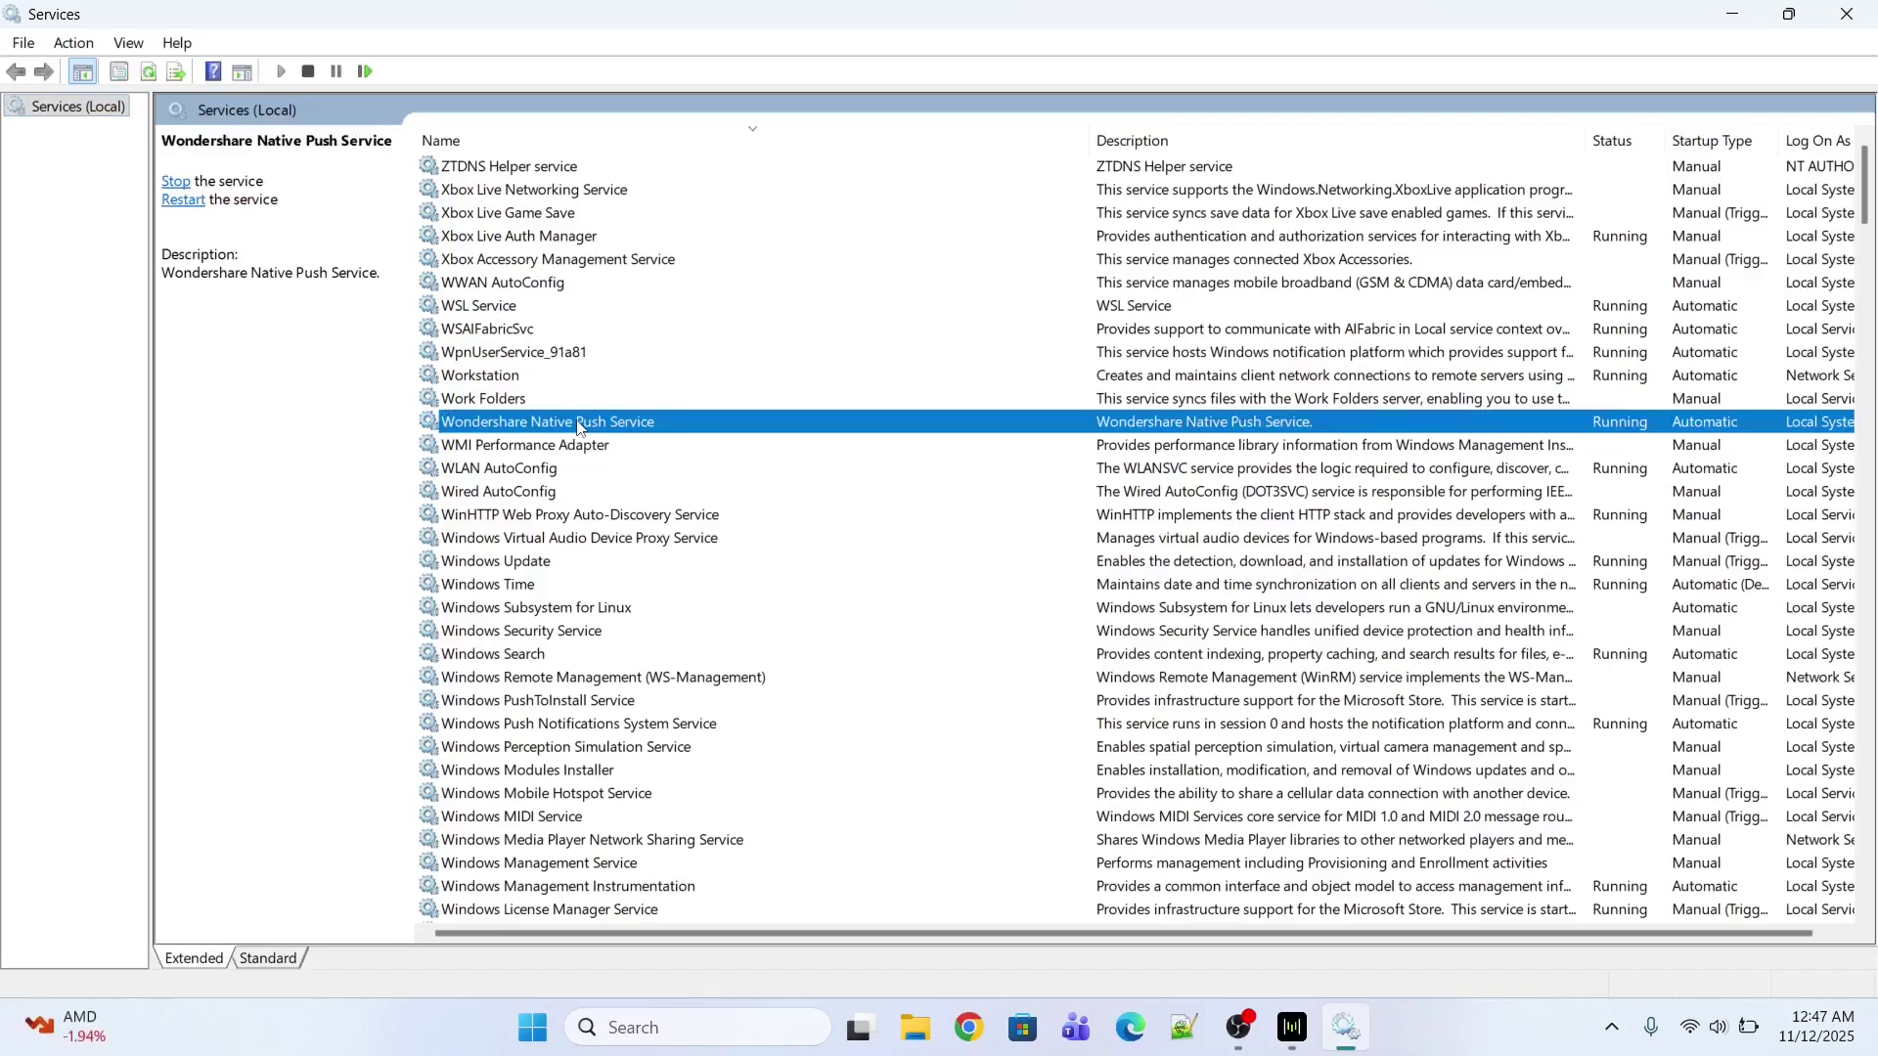
key("b")
key("b")
key("b")
key("b")
key("b")
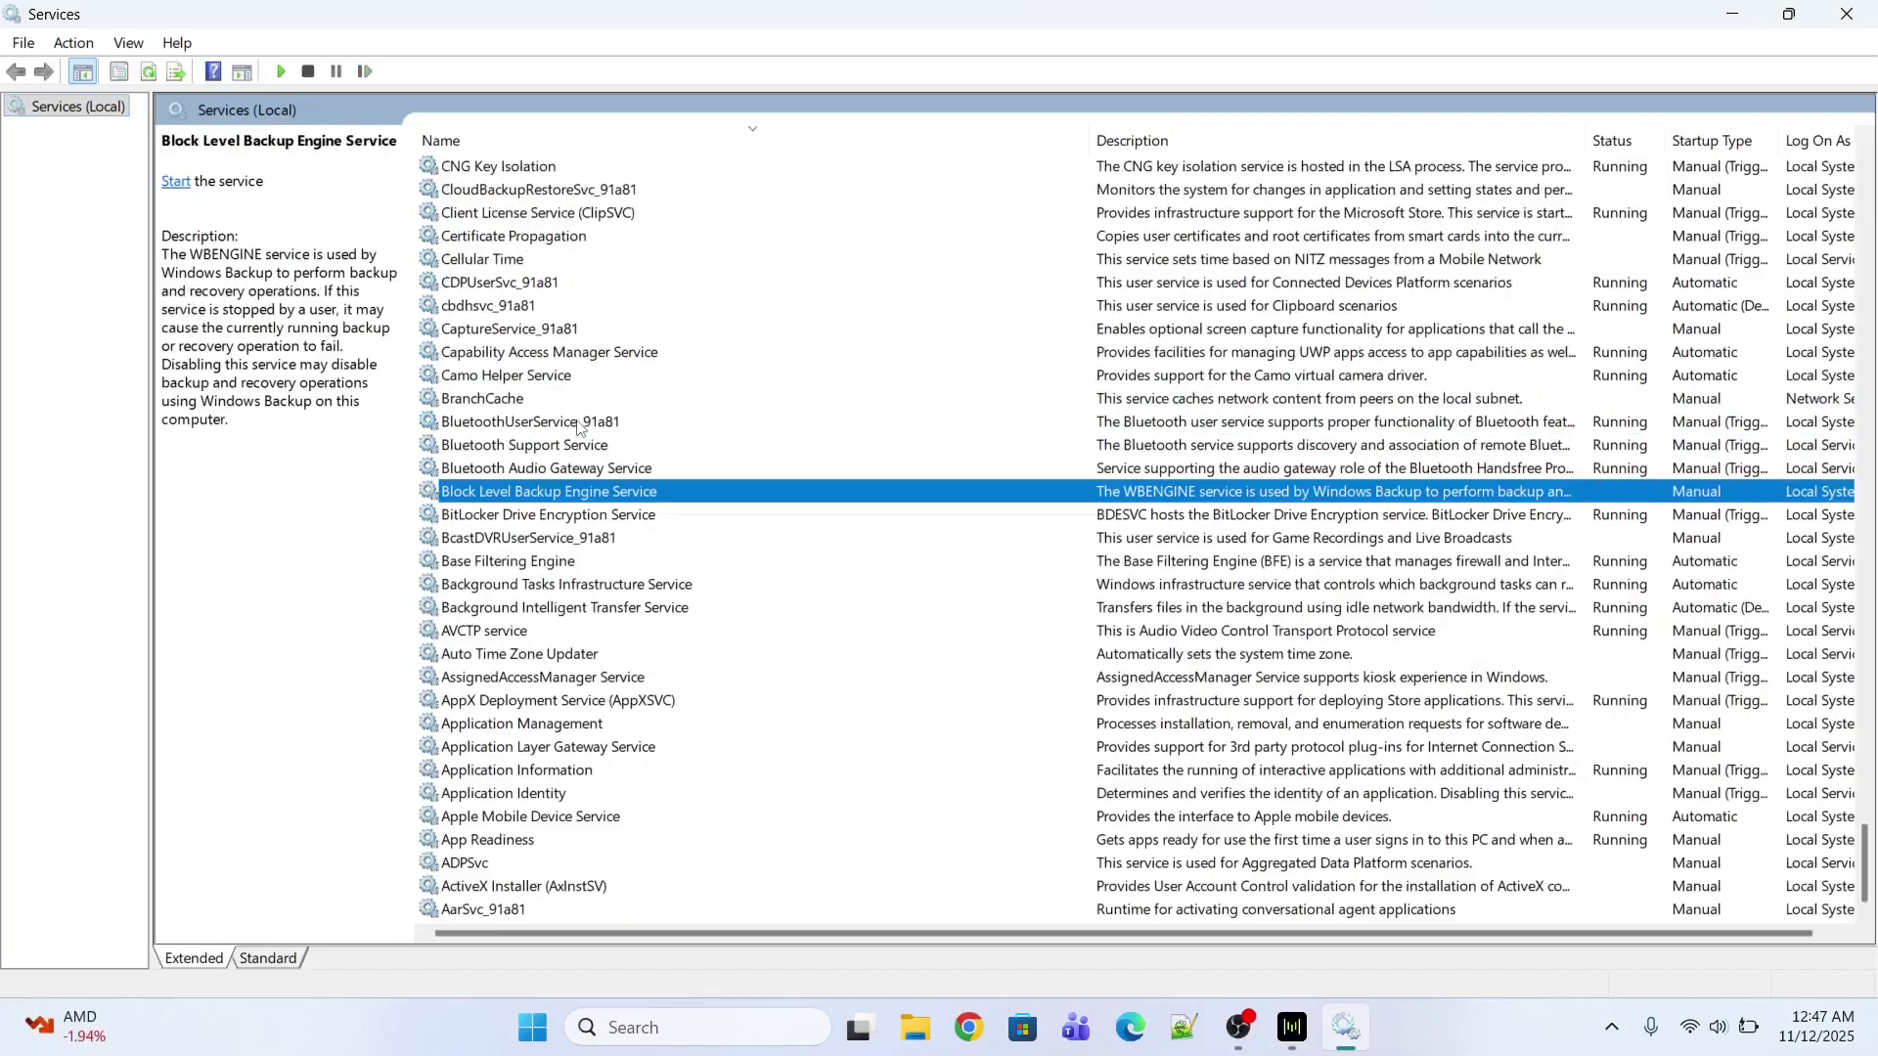
key("Down")
key("Down")
key("Down")
key("Down")
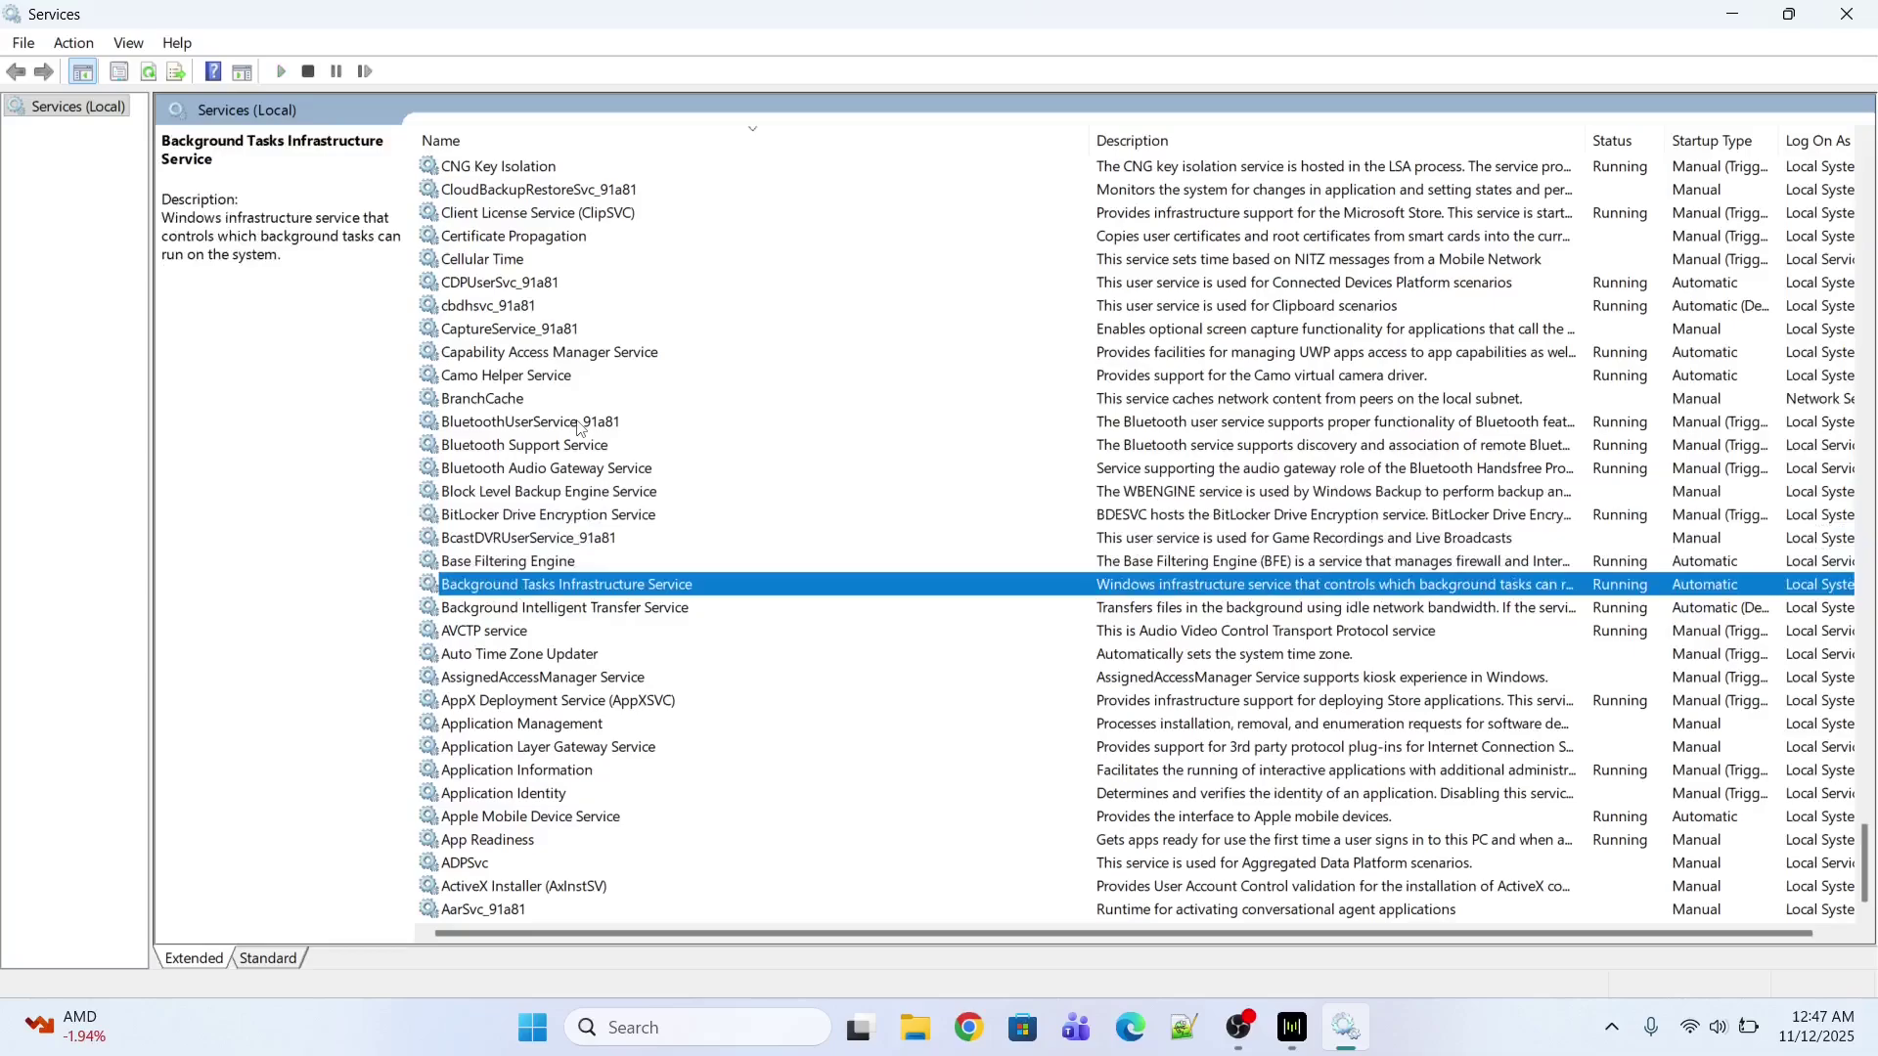
key("Up")
key("Up")
key("Up")
key("Down")
key("Down")
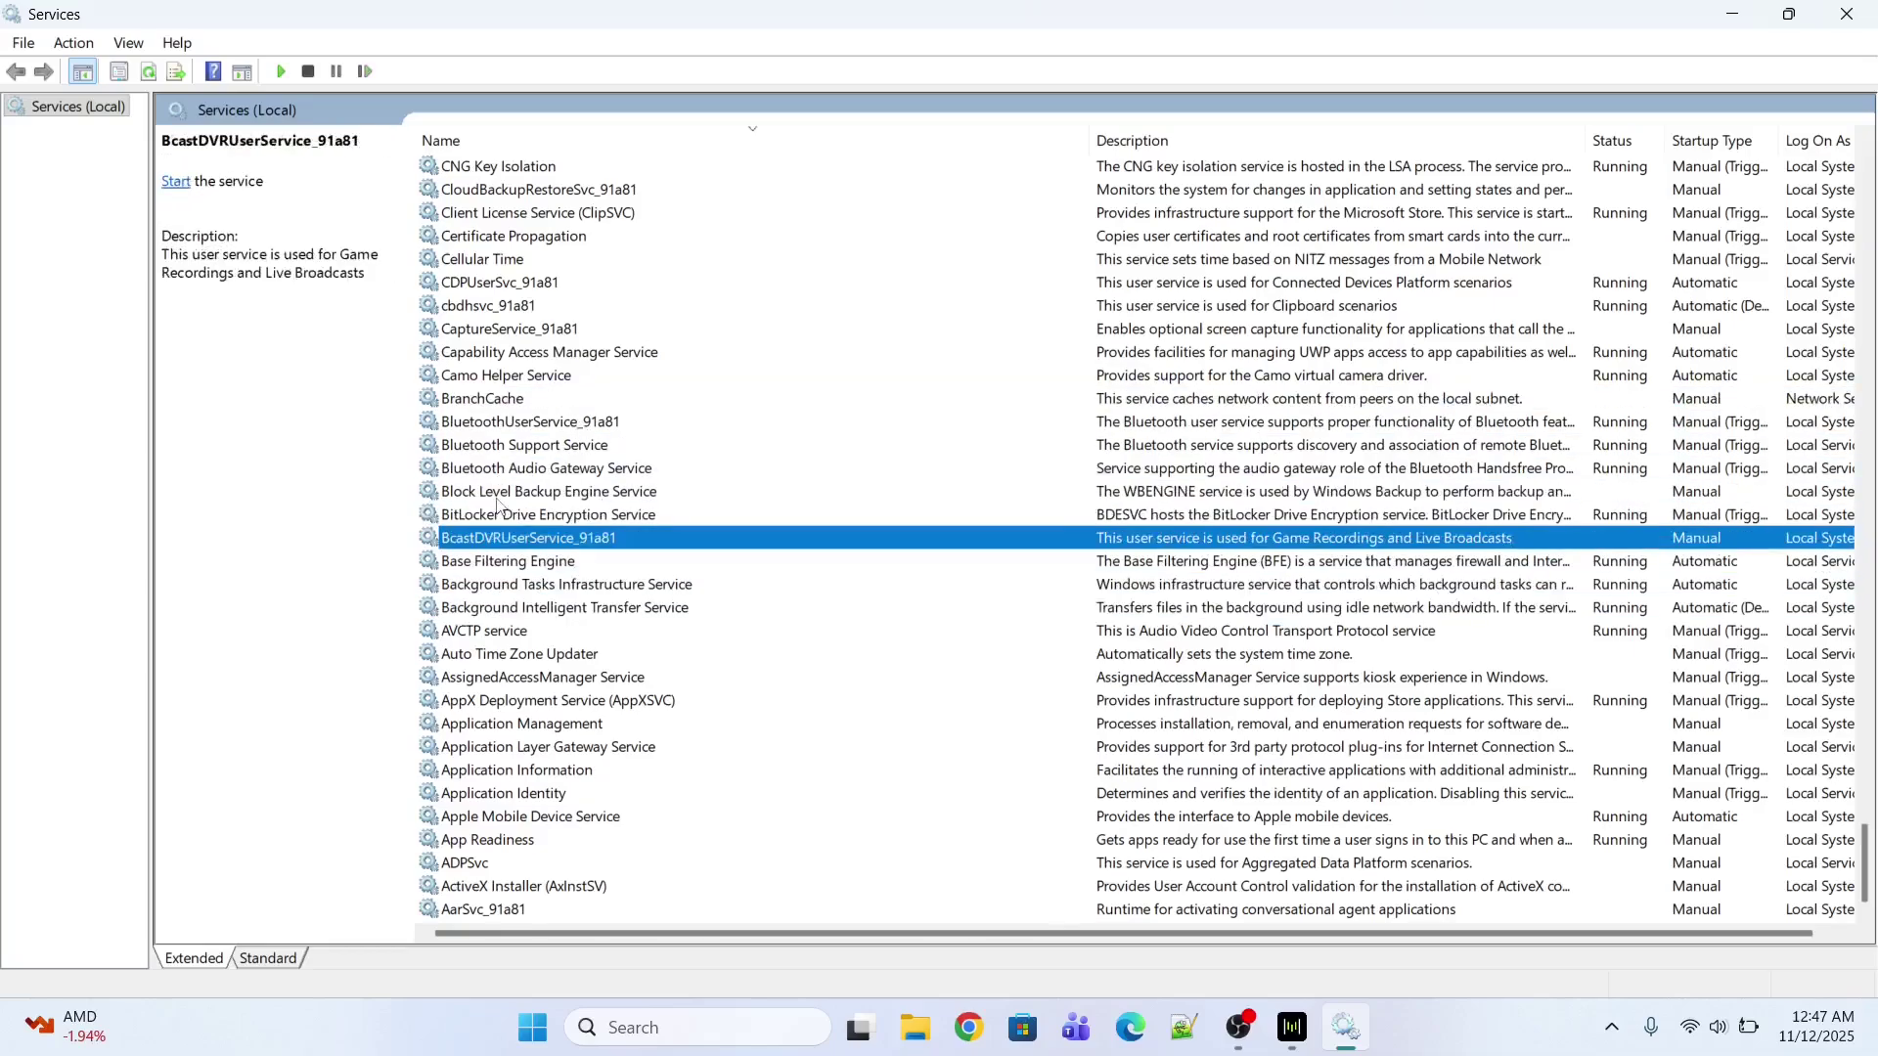
left_click(493, 444)
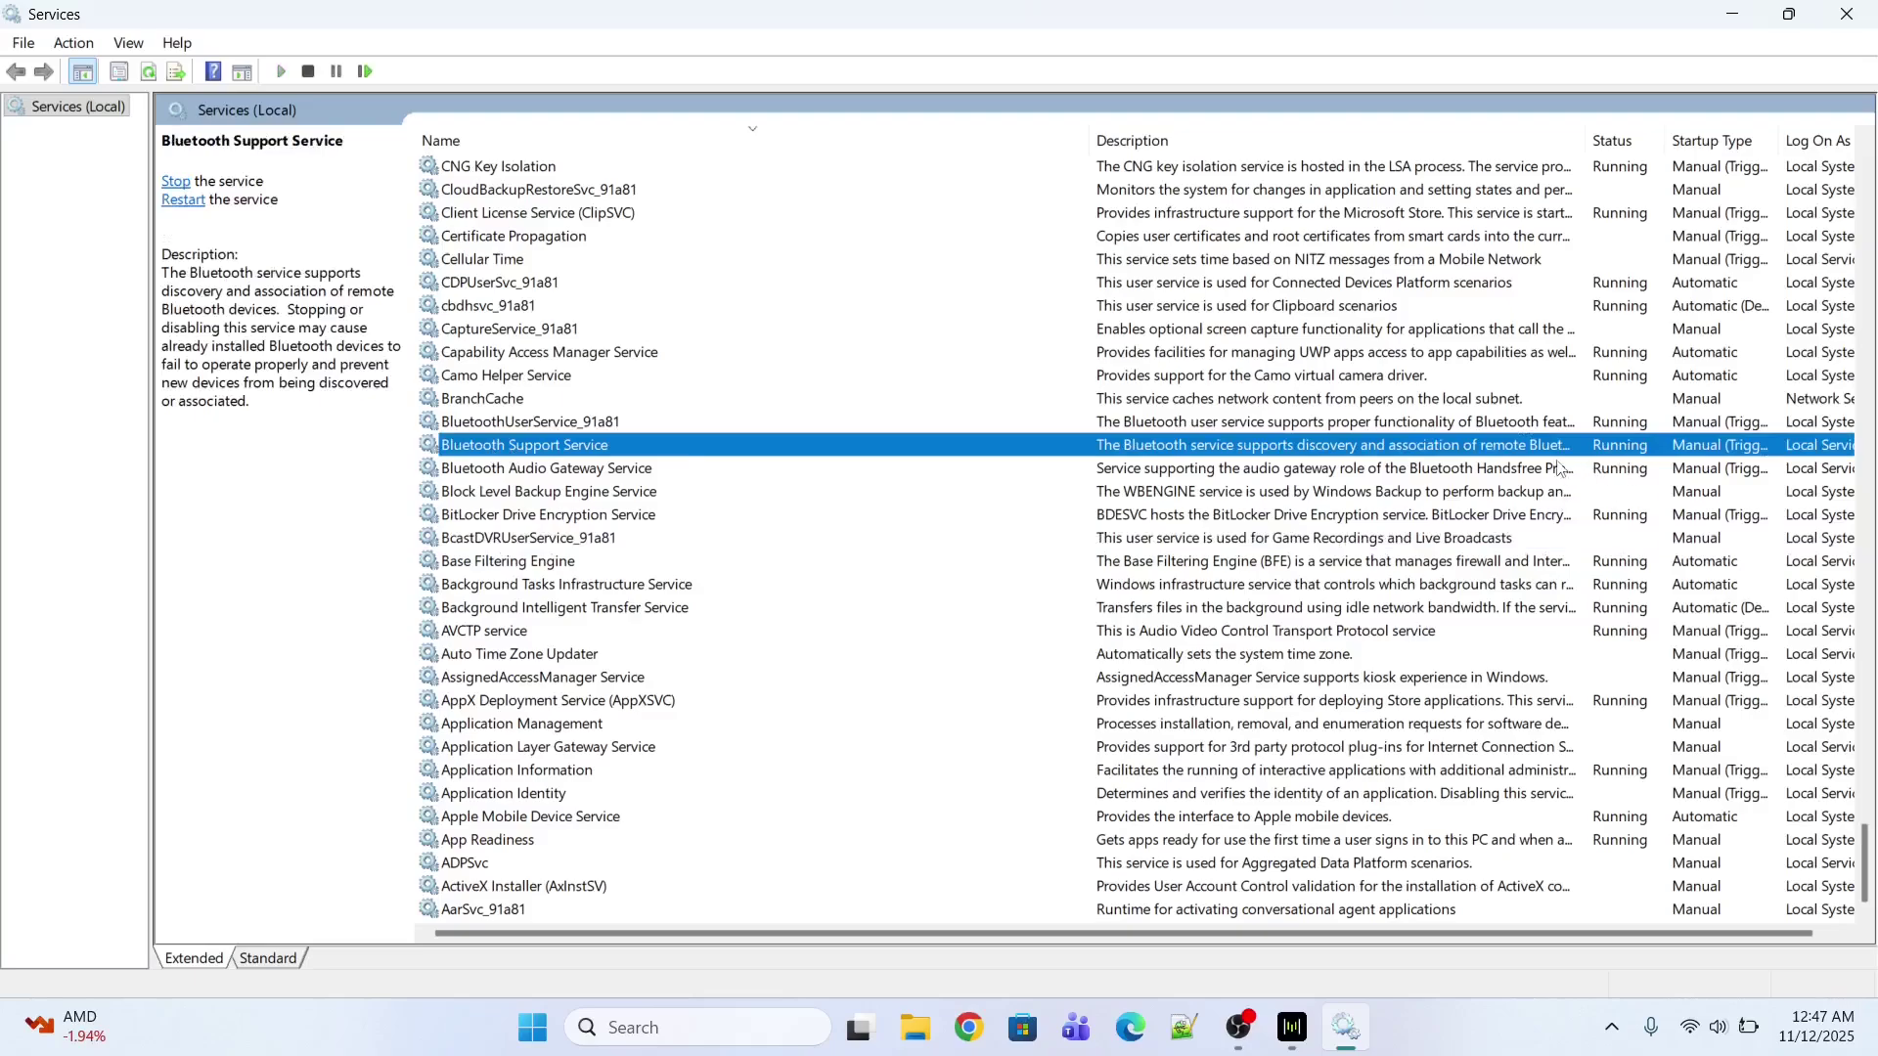
Step: Set the Bluetooth Support Service startup type to Automatic
double_click(537, 450)
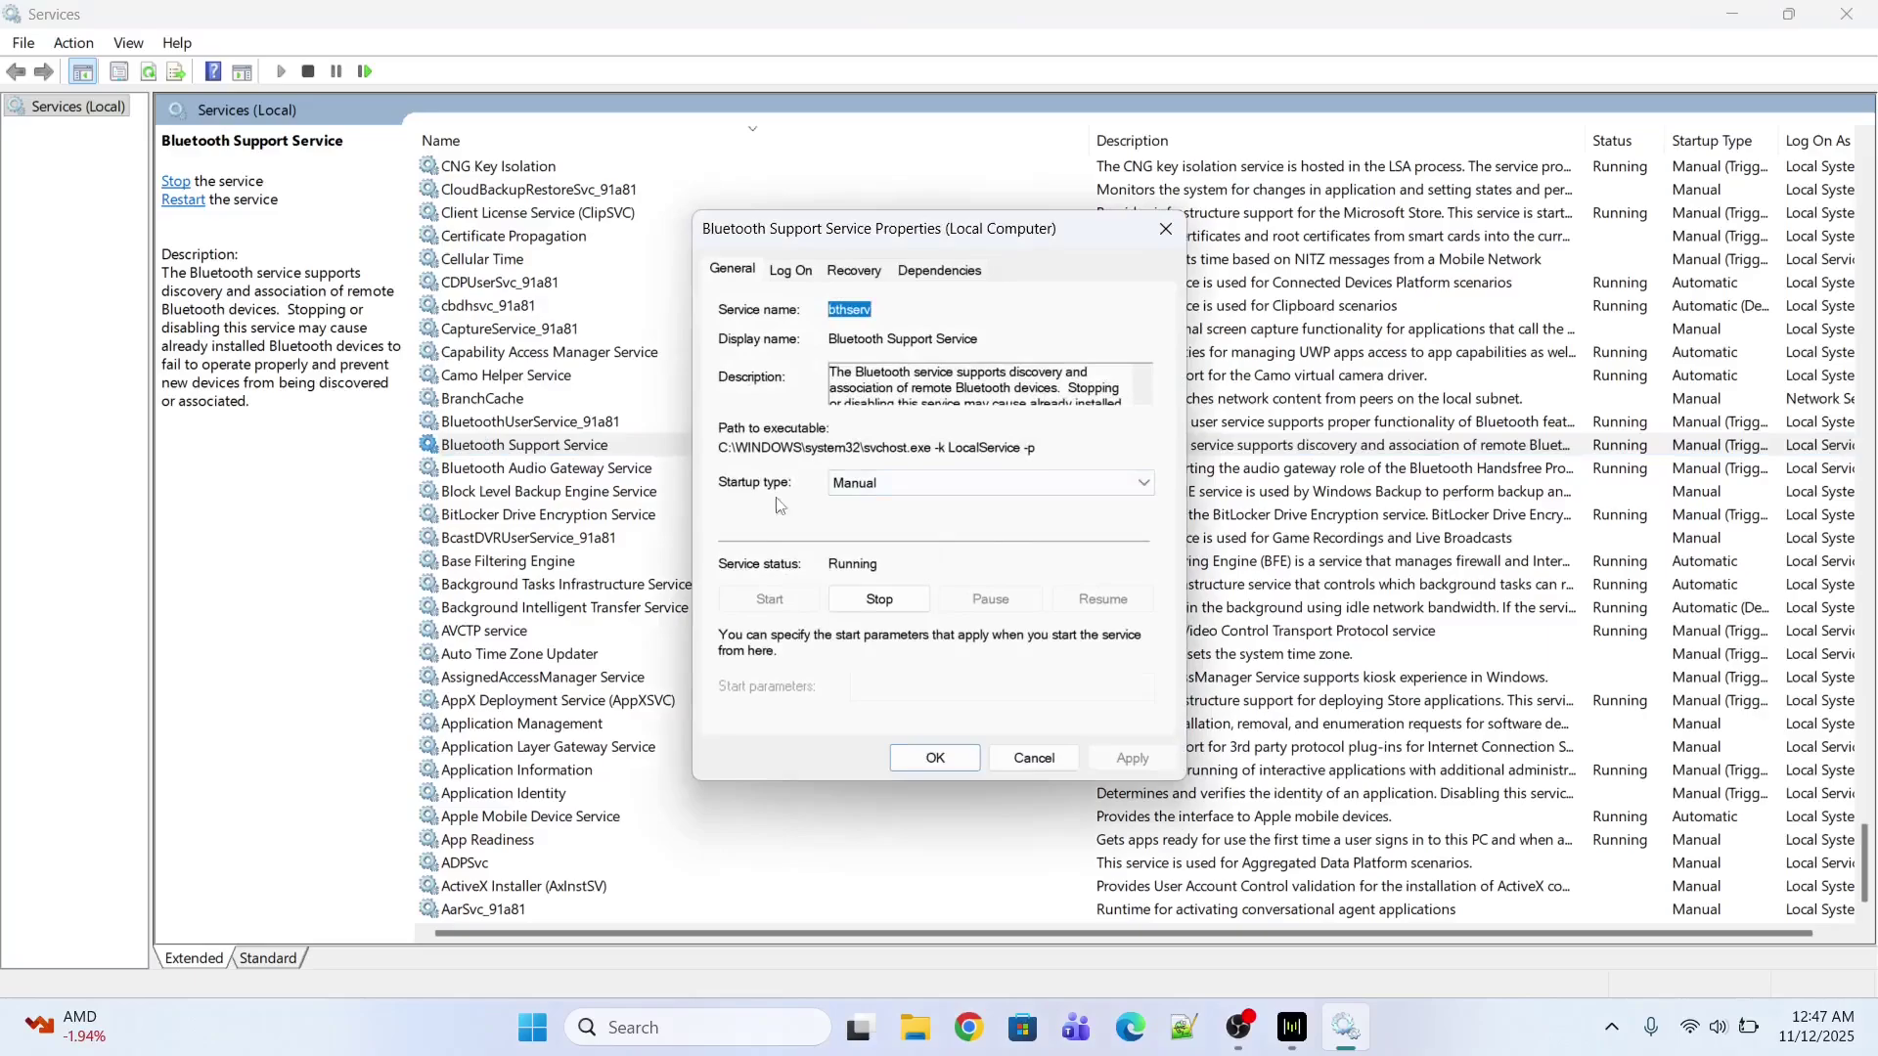
left_click(885, 485)
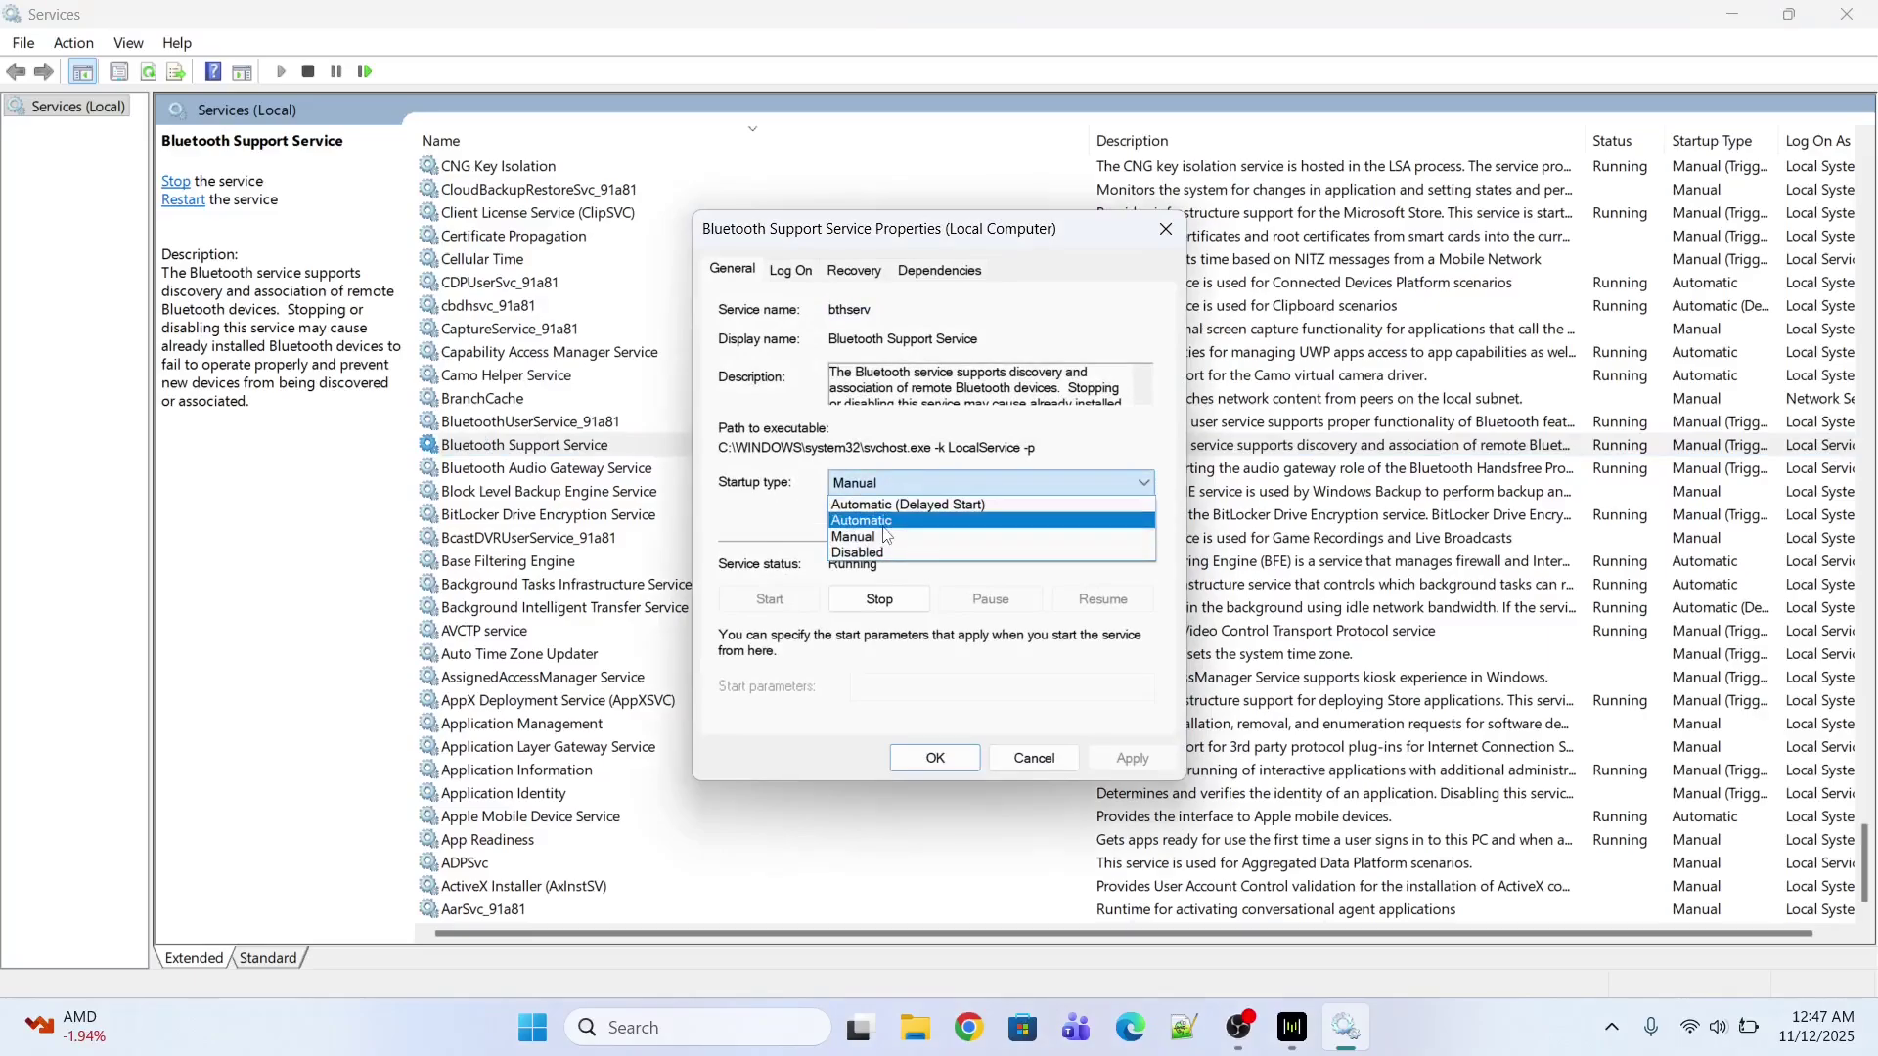
left_click(885, 521)
Step: Stop the service and its dependents, start it again, then apply and close
left_click(886, 604)
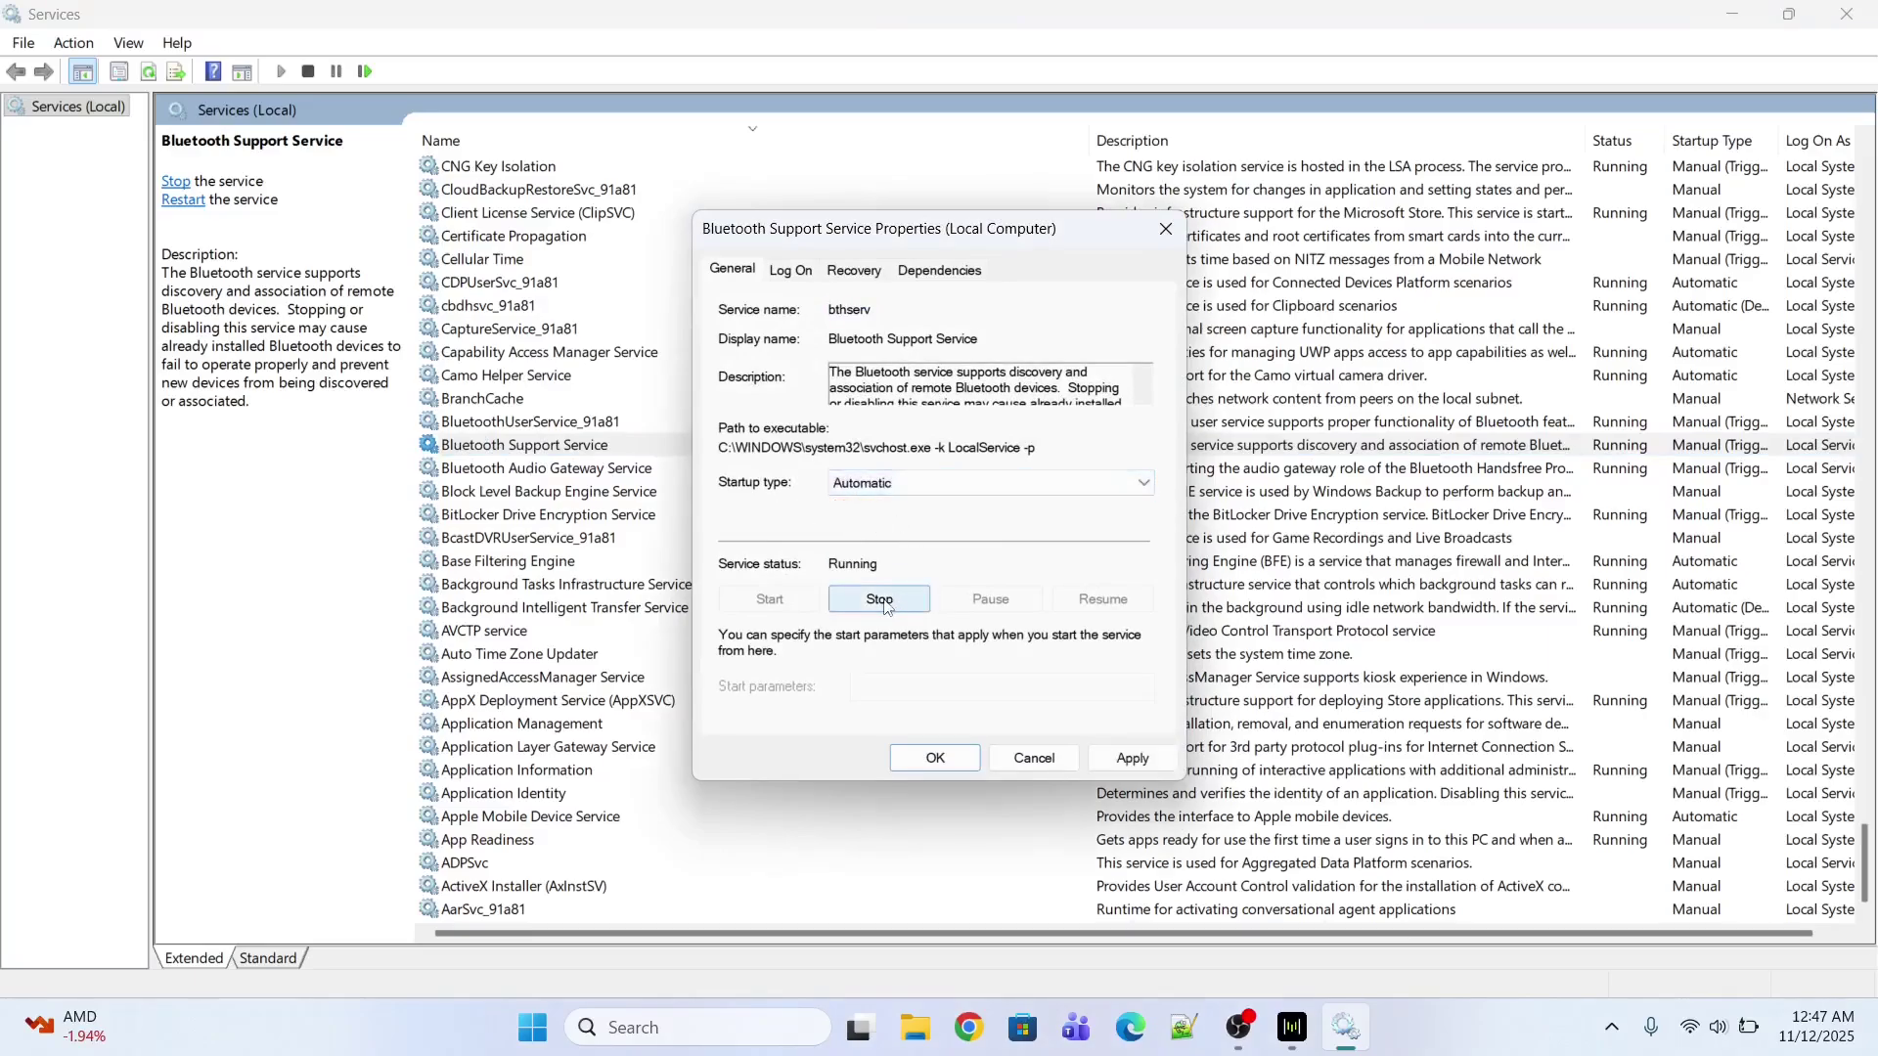
left_click(1012, 655)
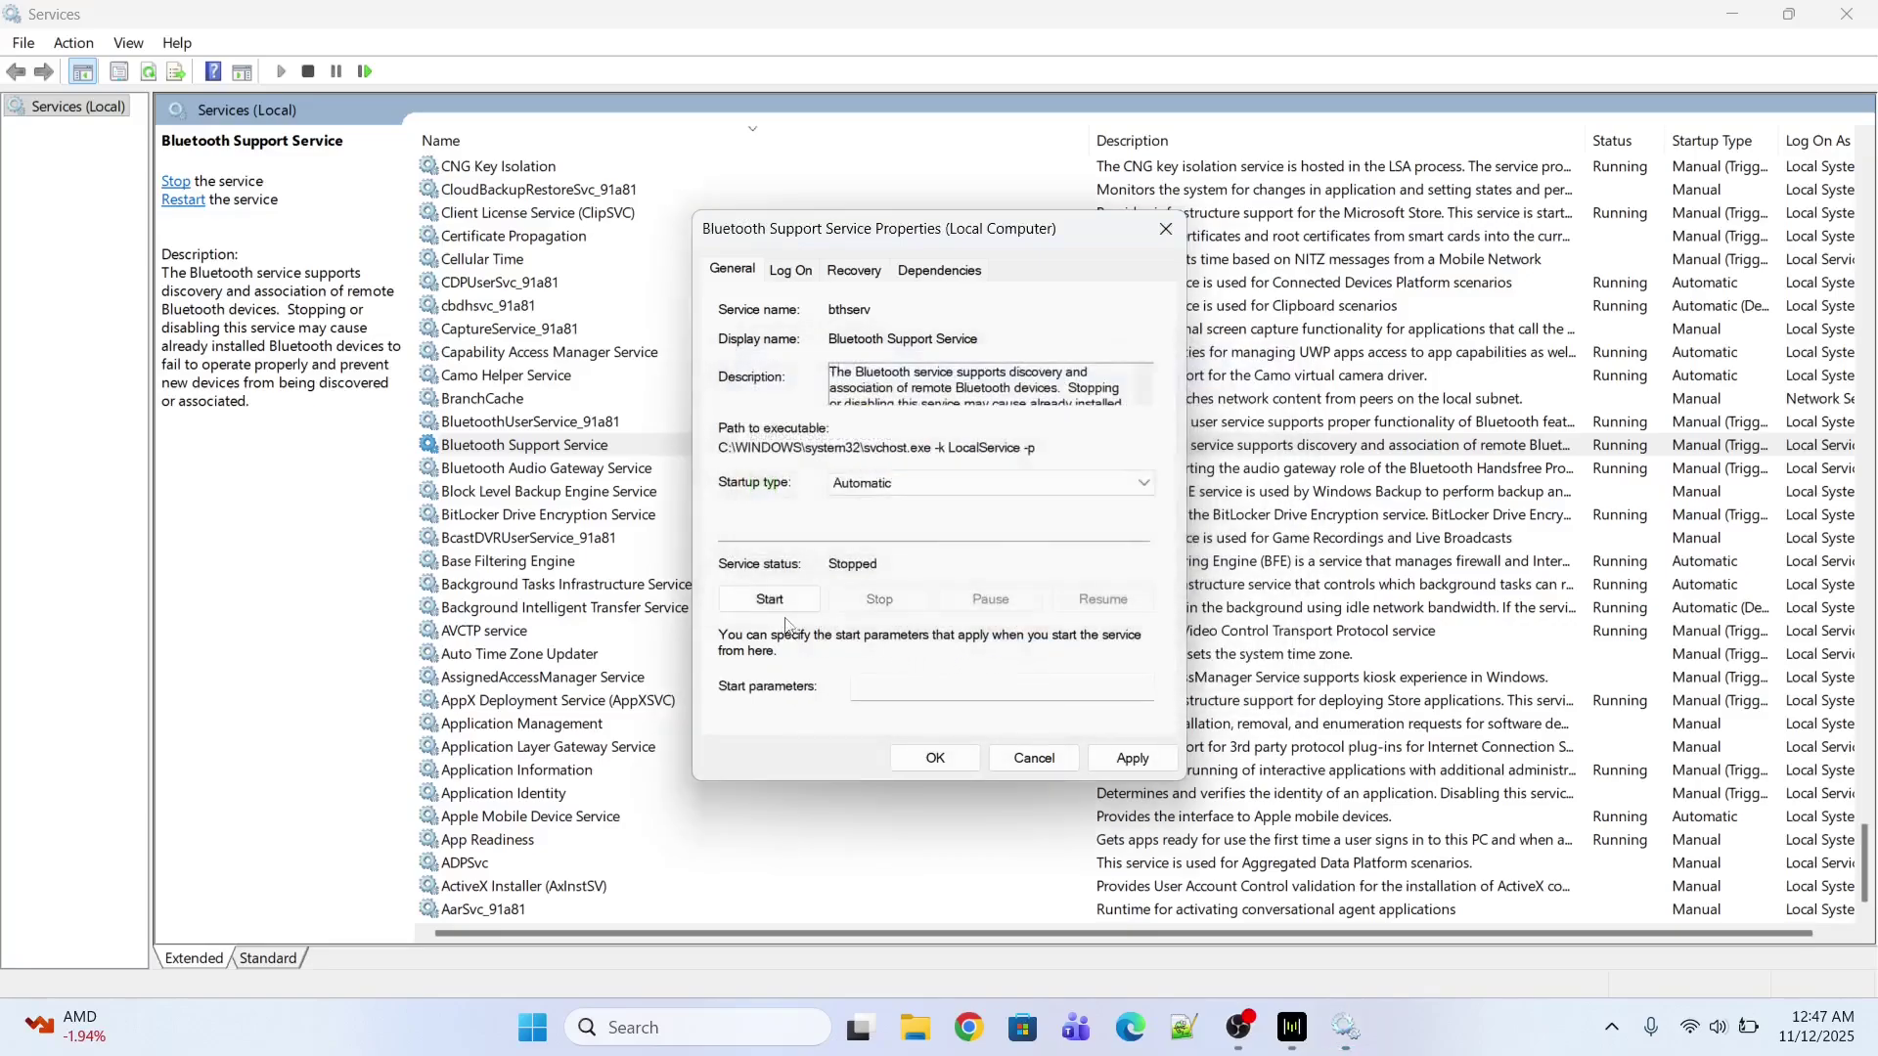
left_click(770, 599)
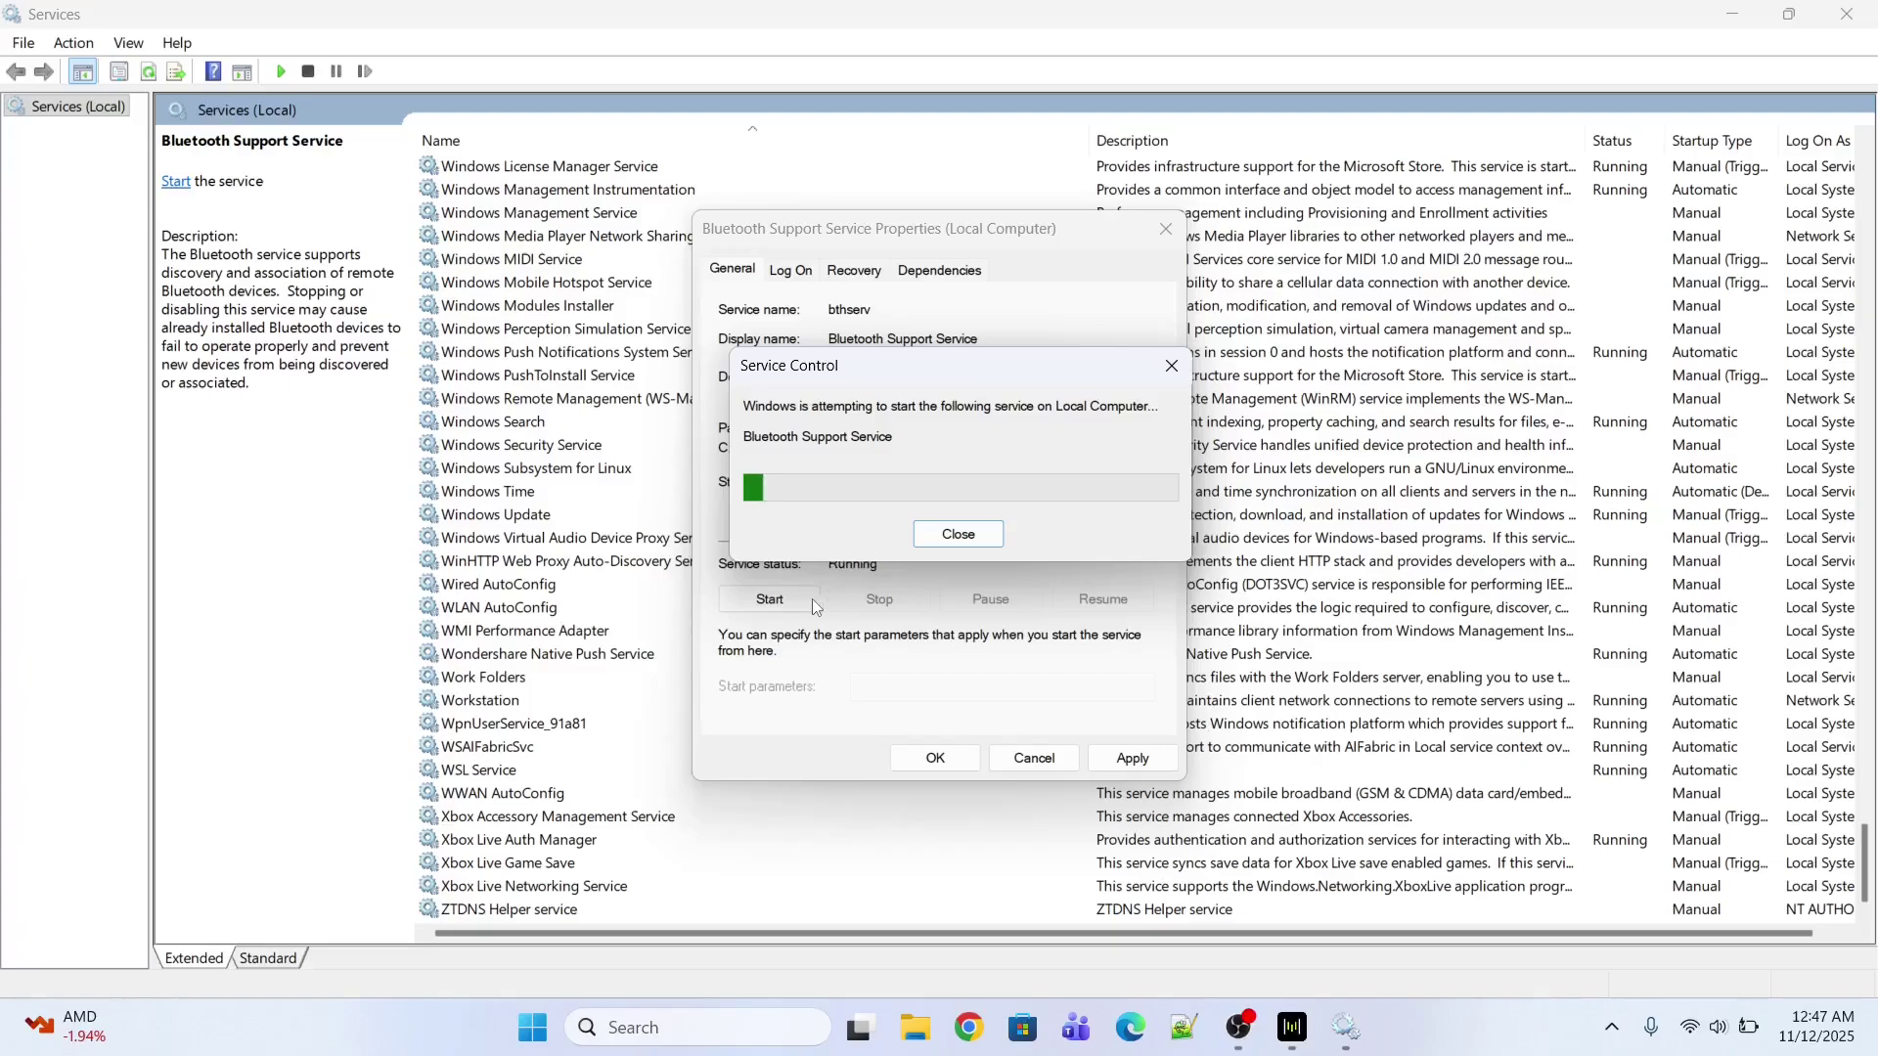
left_click(1116, 763)
left_click(944, 762)
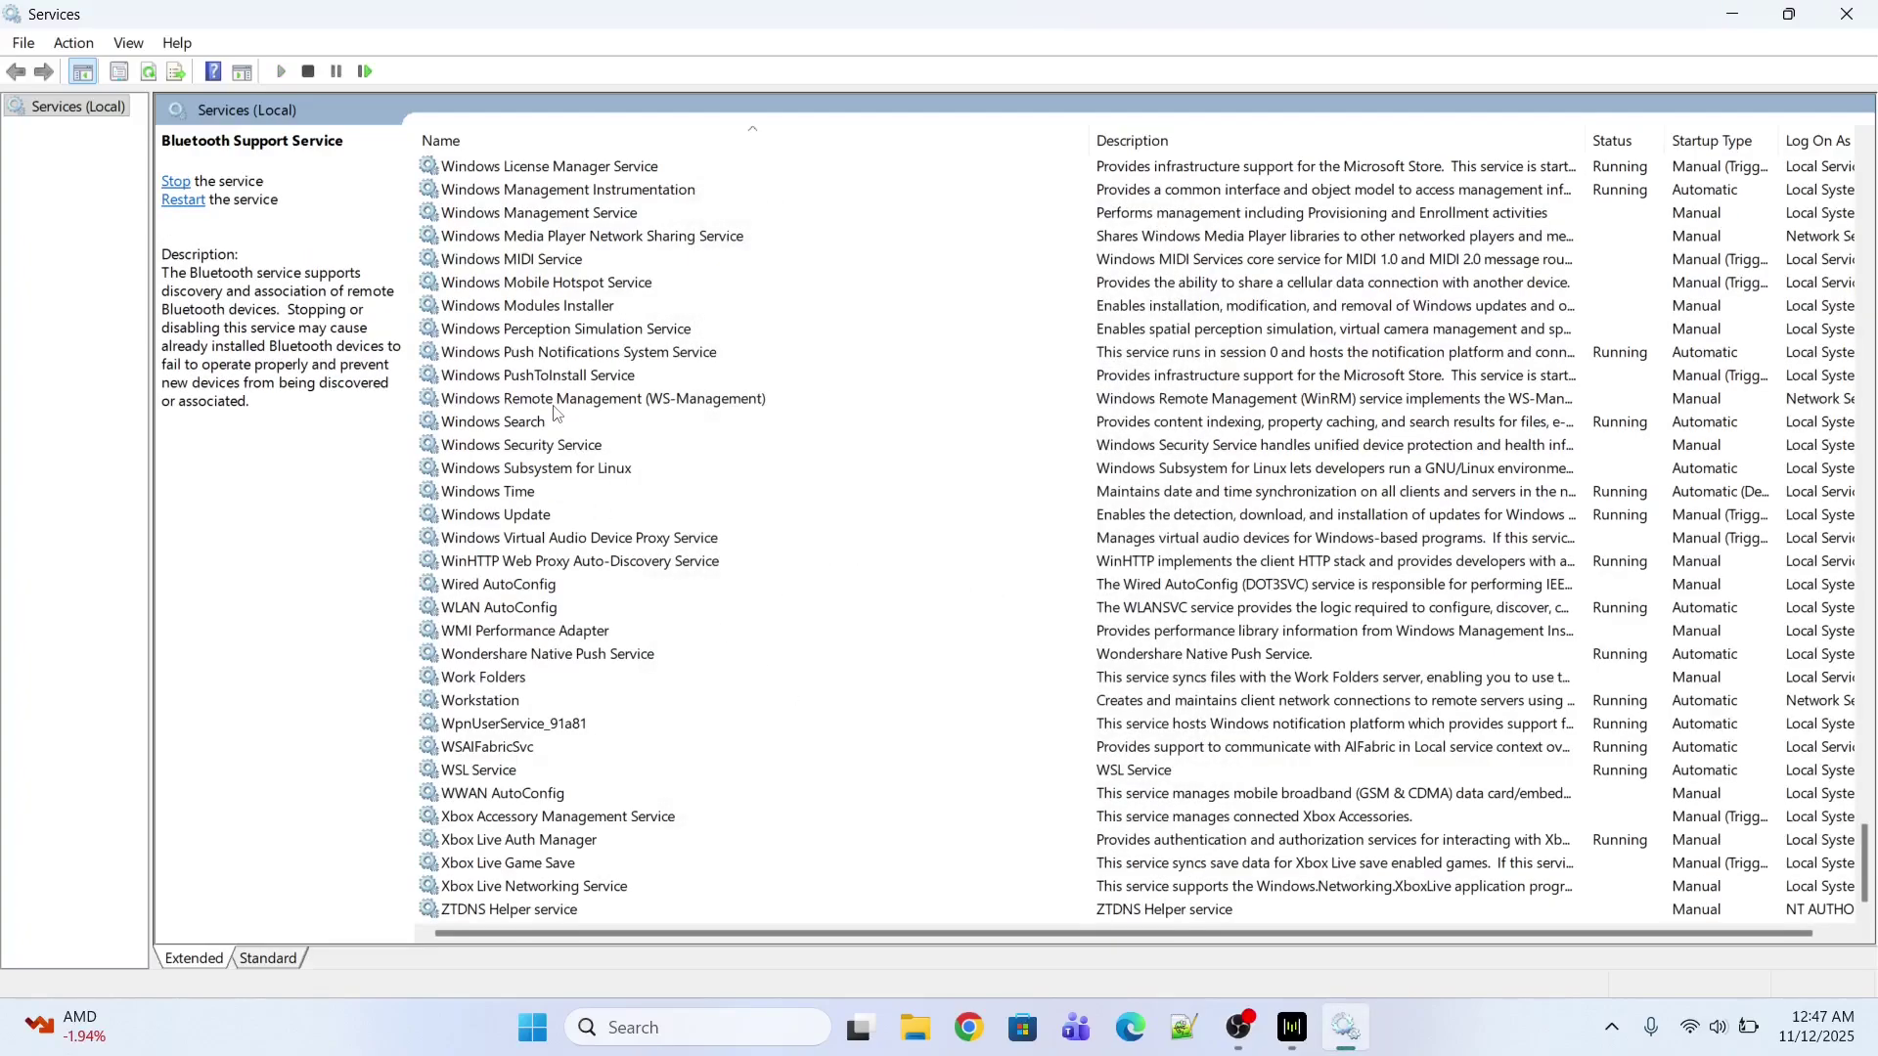
Step: Jump to the B services and select Bluetooth Audio Gateway Service
left_click(554, 378)
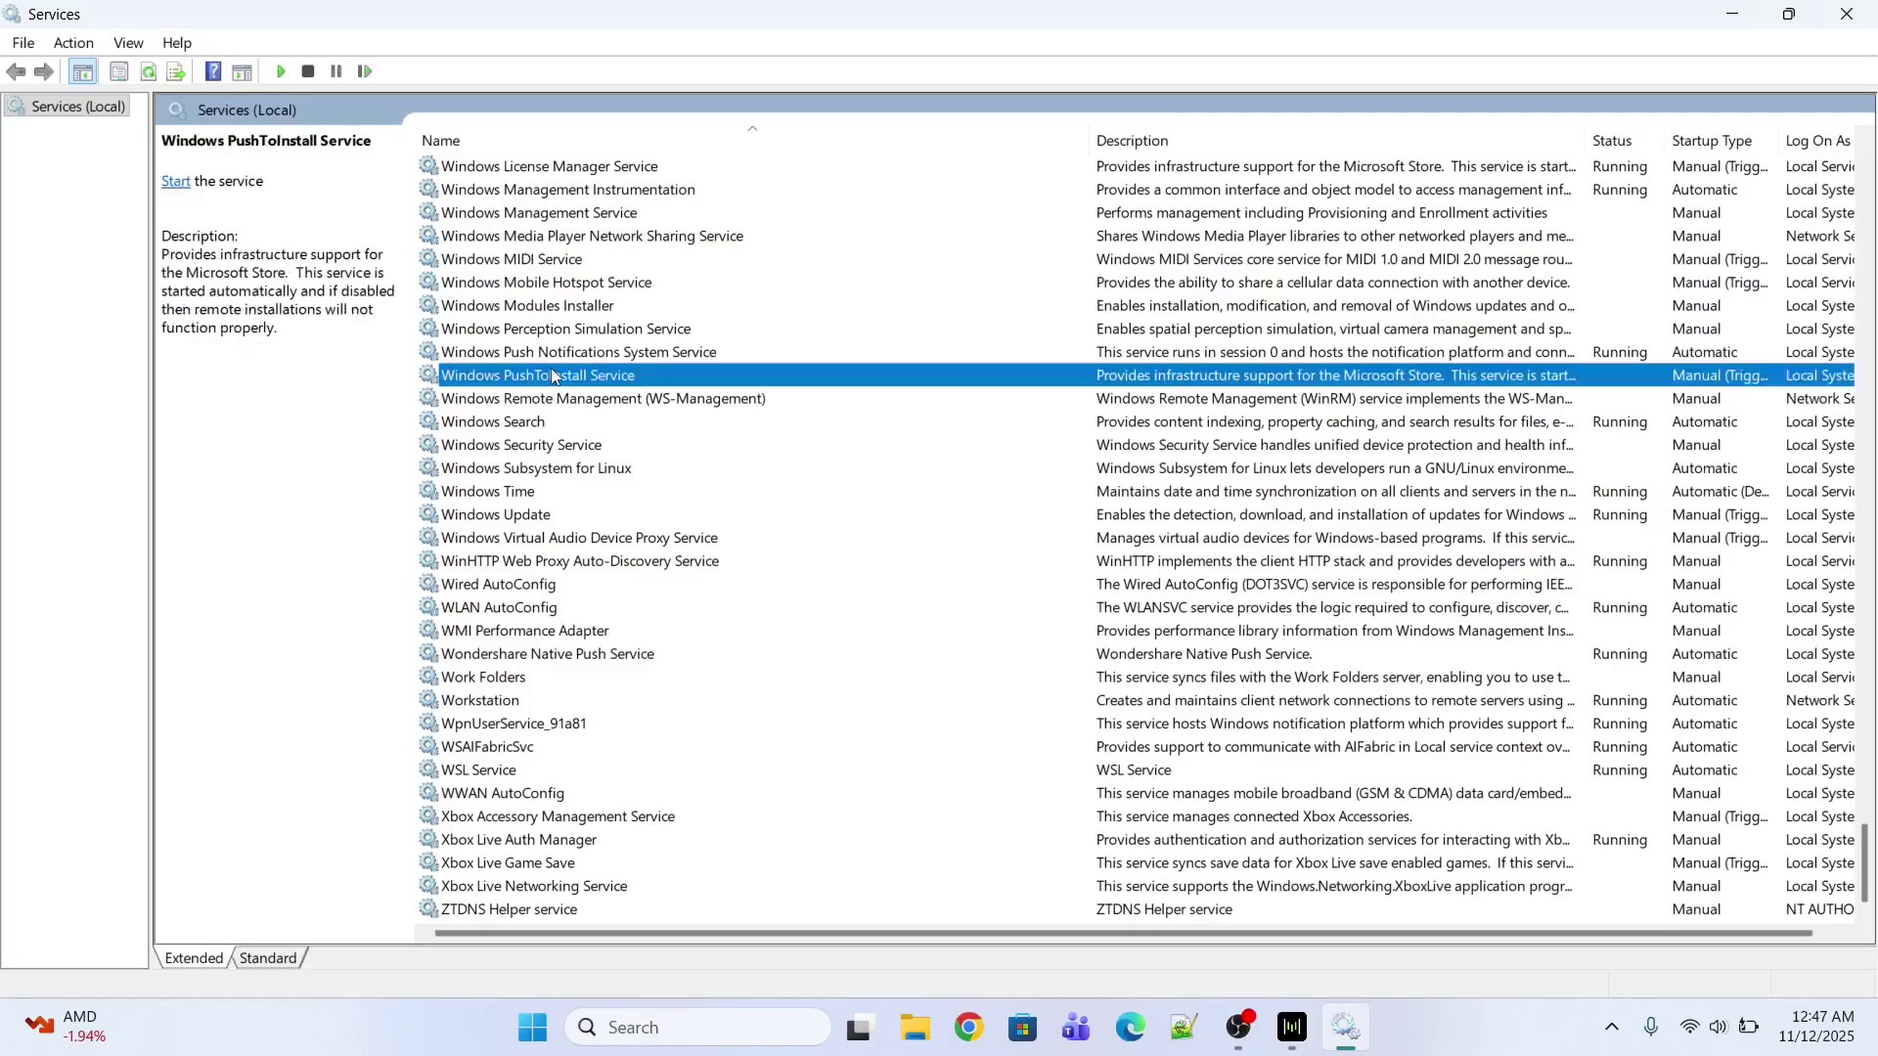
key("b")
key("b")
key("b")
key("b")
key("b")
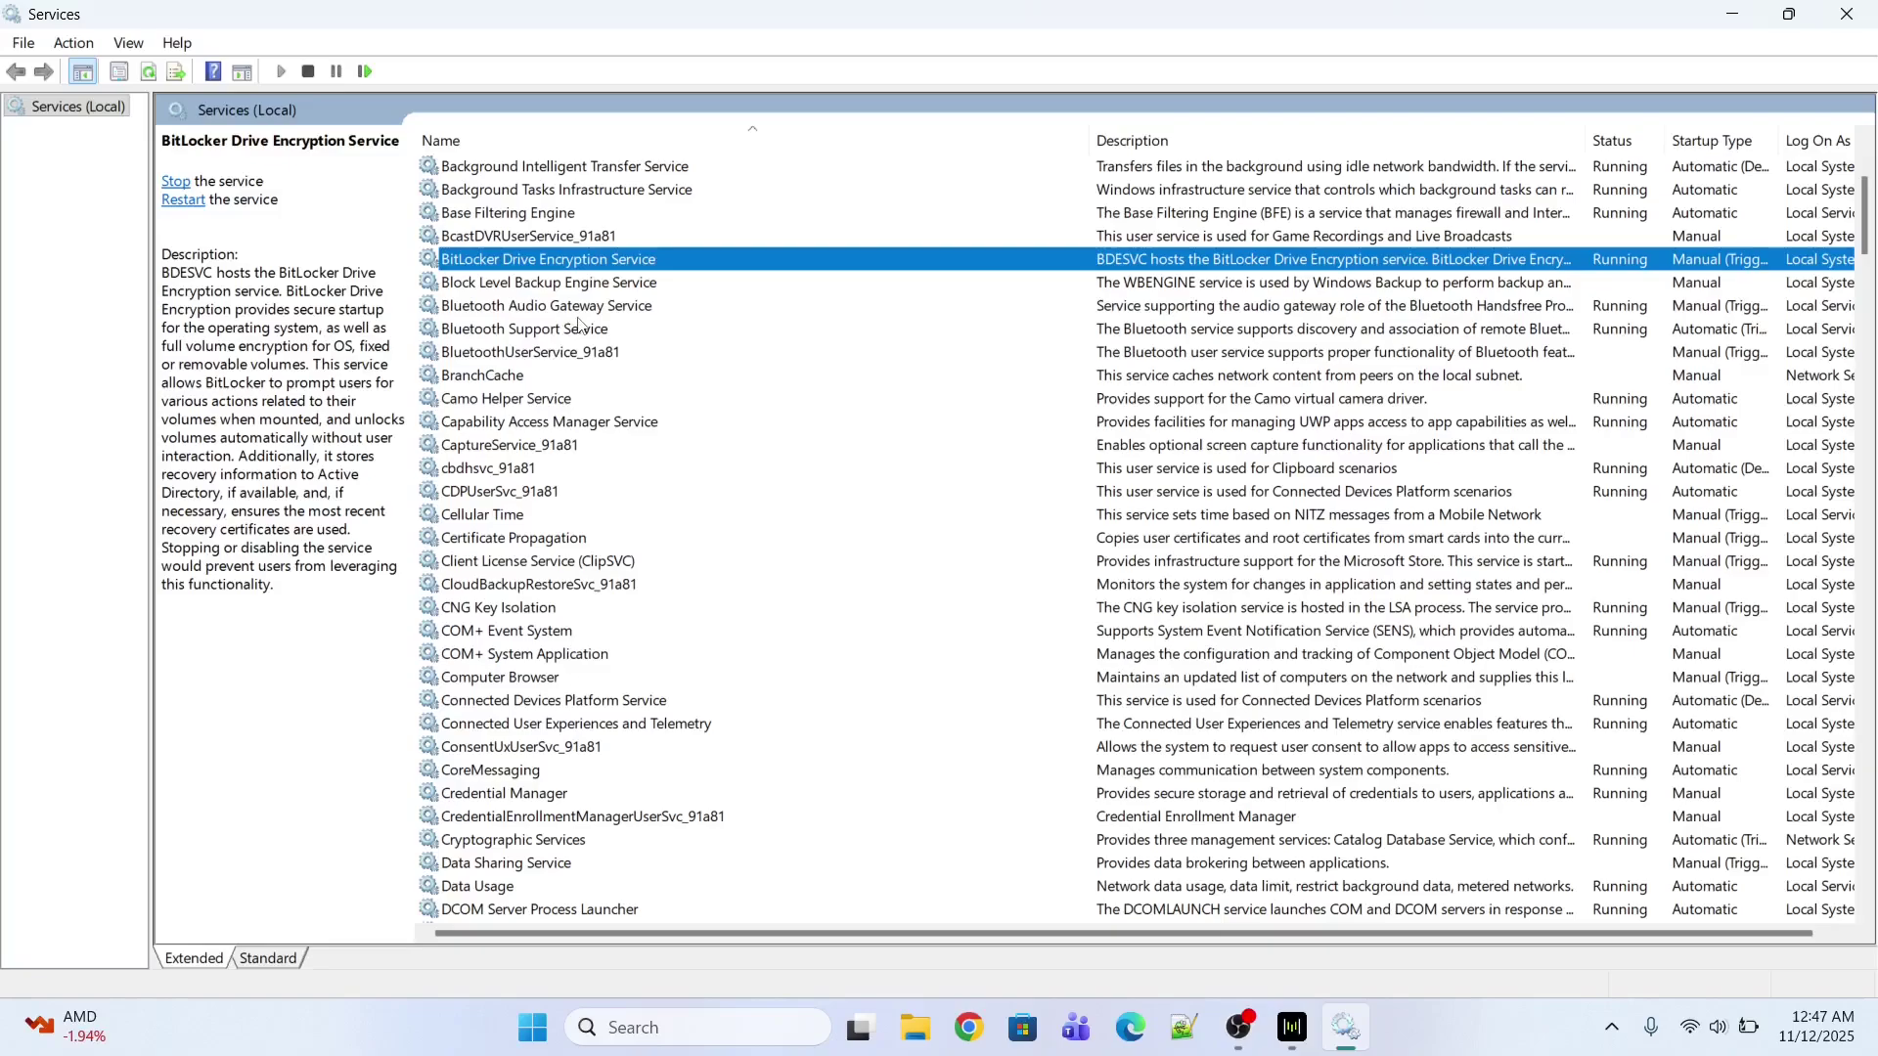
left_click(580, 327)
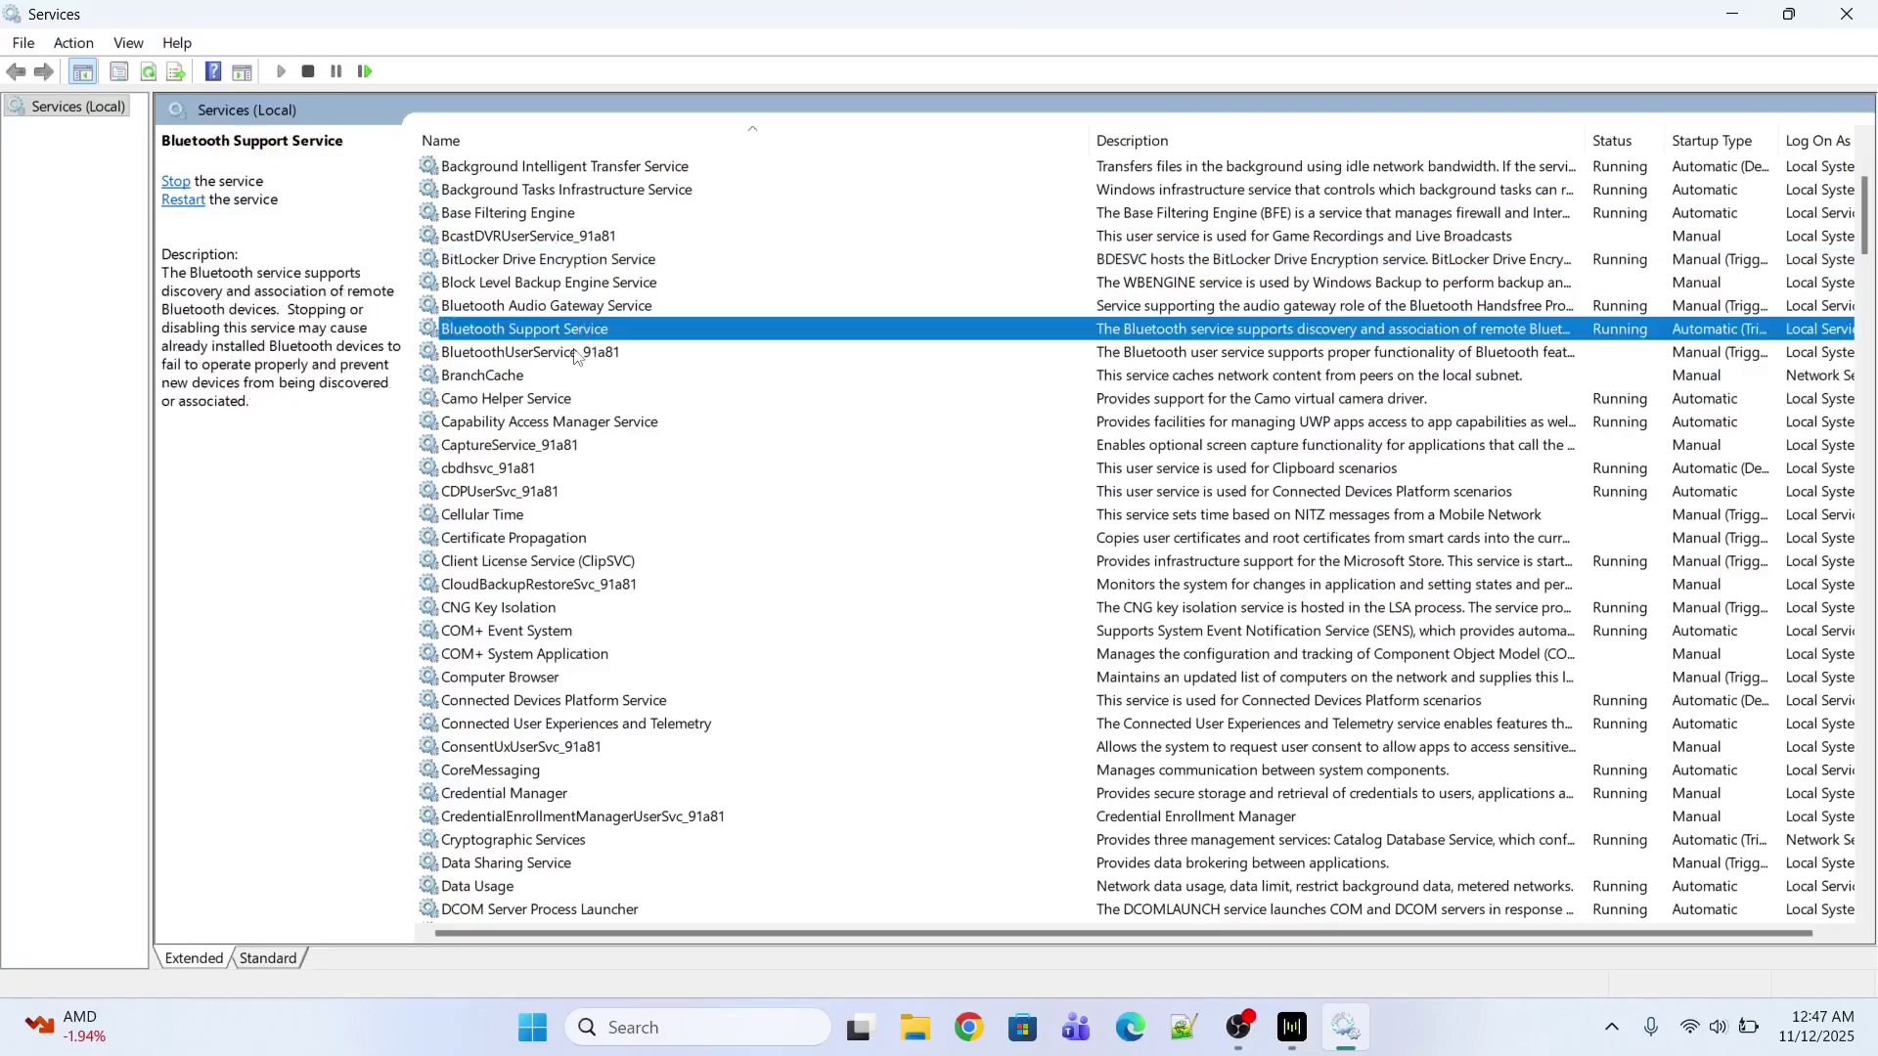
Step: Set the Bluetooth Audio Gateway Service startup type to Automatic
double_click(555, 307)
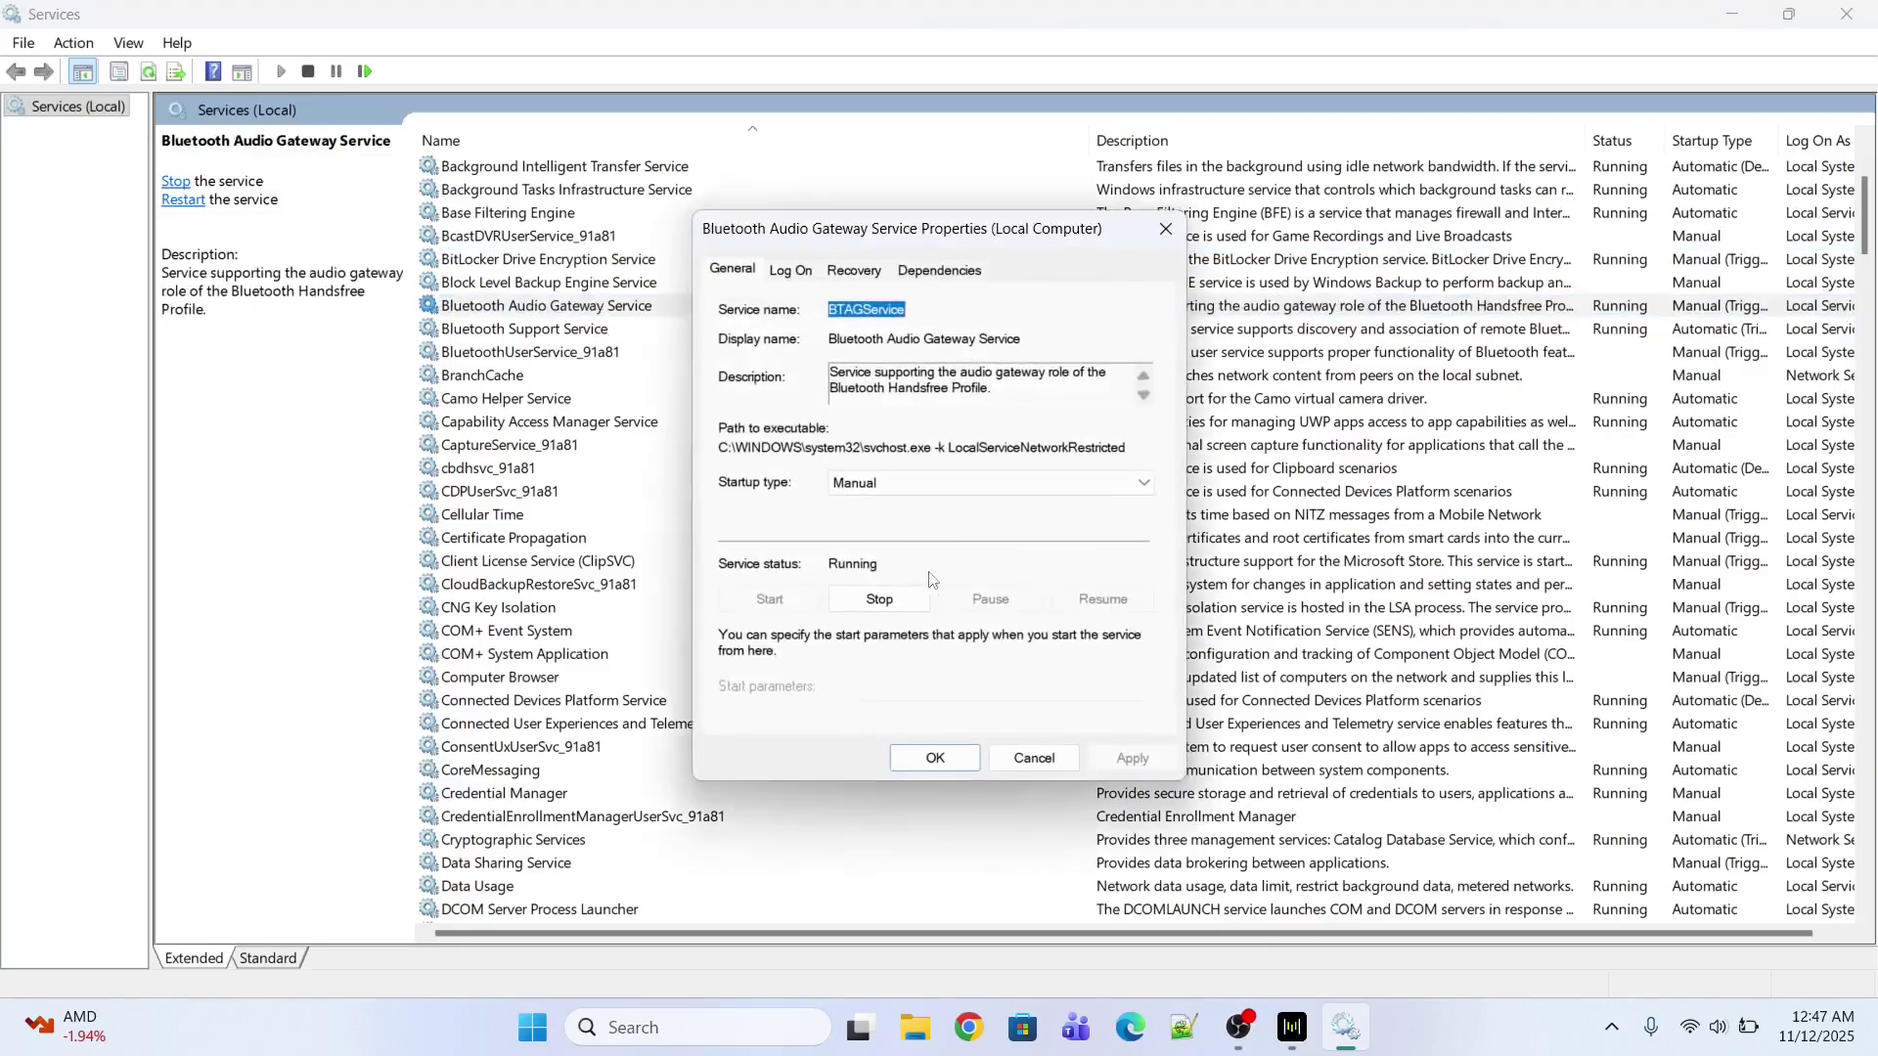
left_click(886, 482)
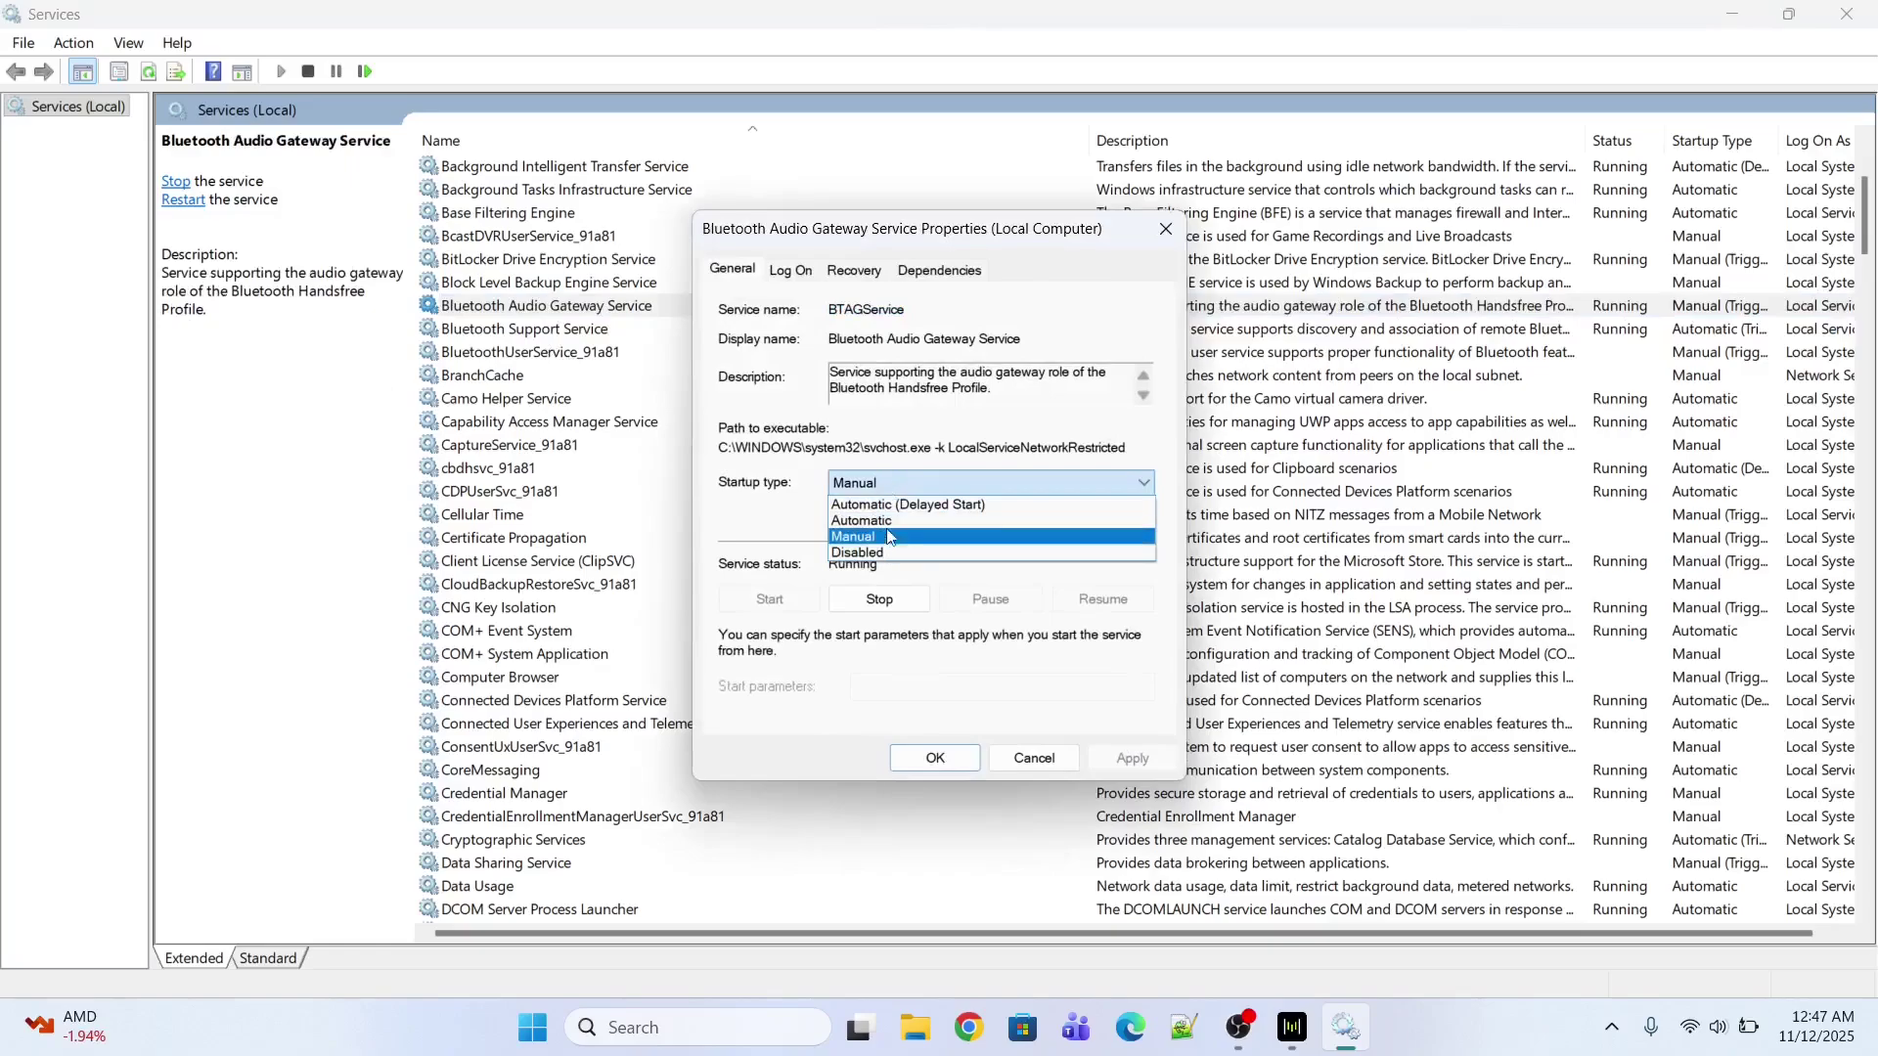
left_click(885, 525)
Step: Restart the service, apply the Automatic setting, and close the Services console
left_click(878, 598)
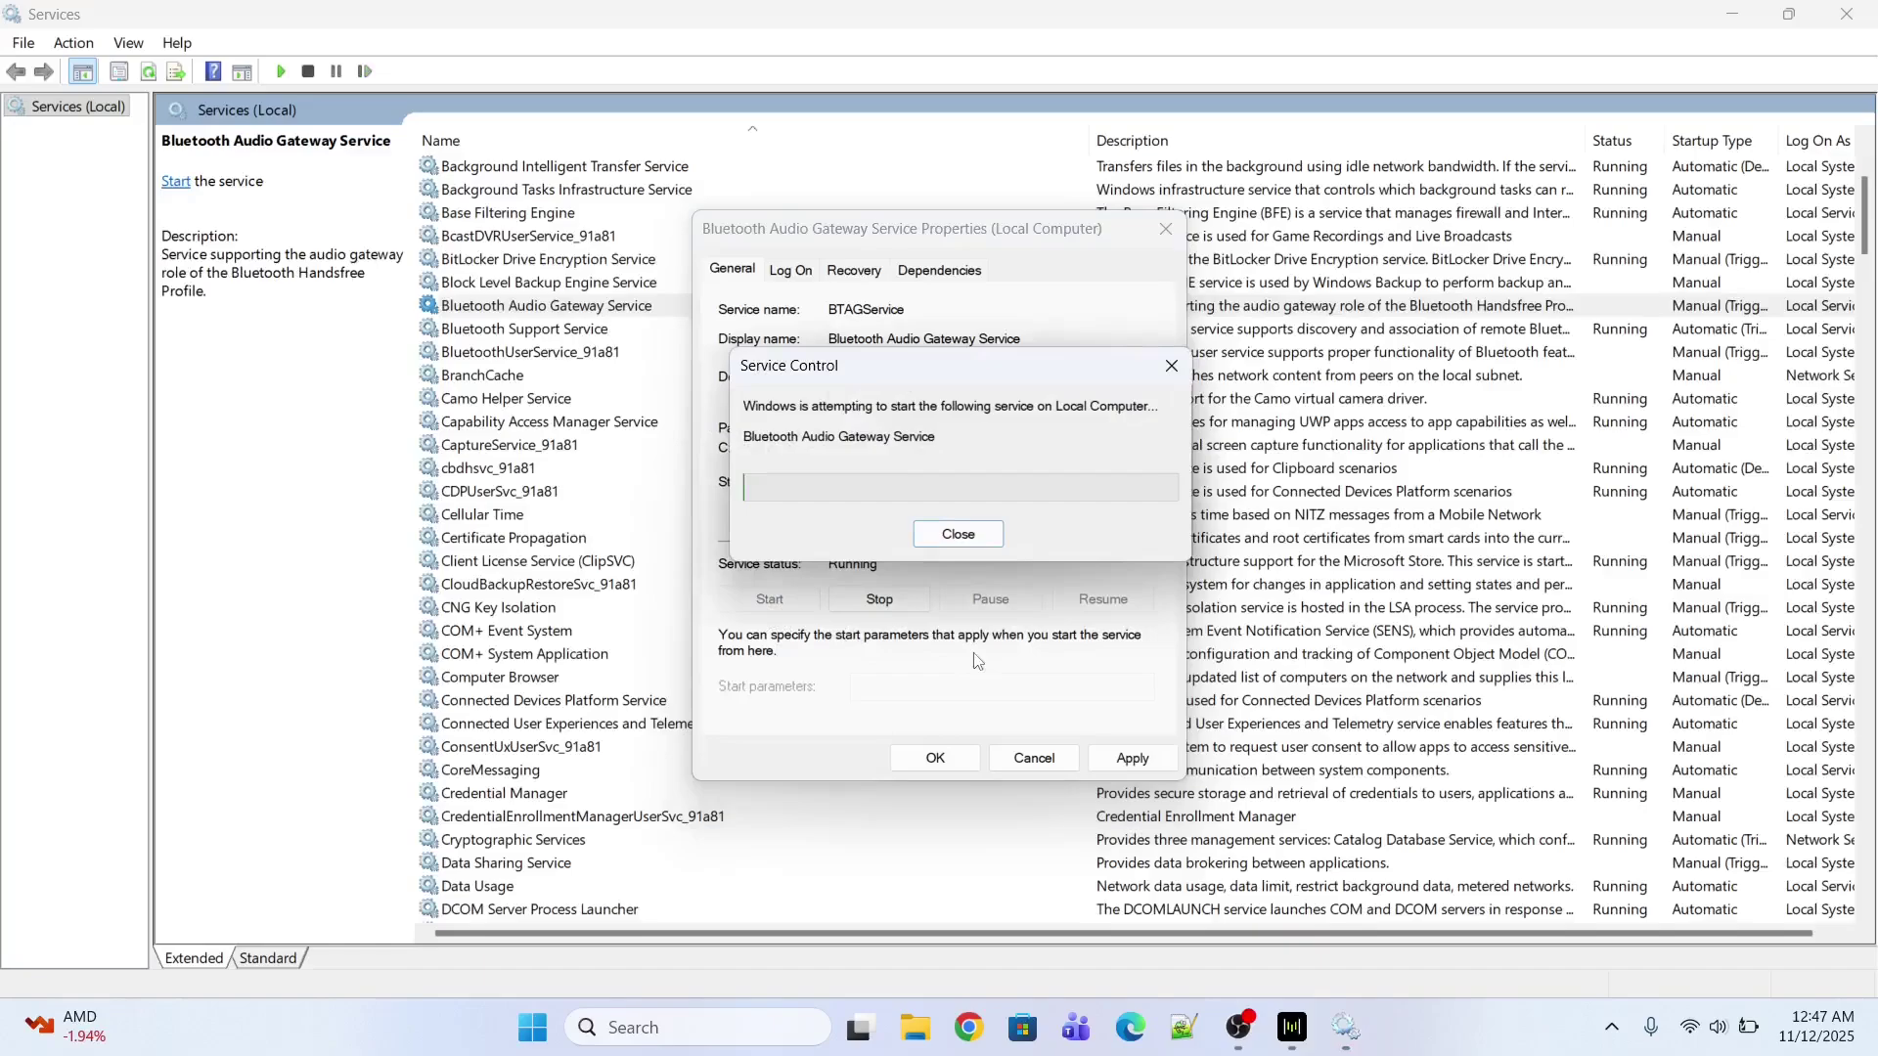
left_click(1143, 761)
left_click(930, 759)
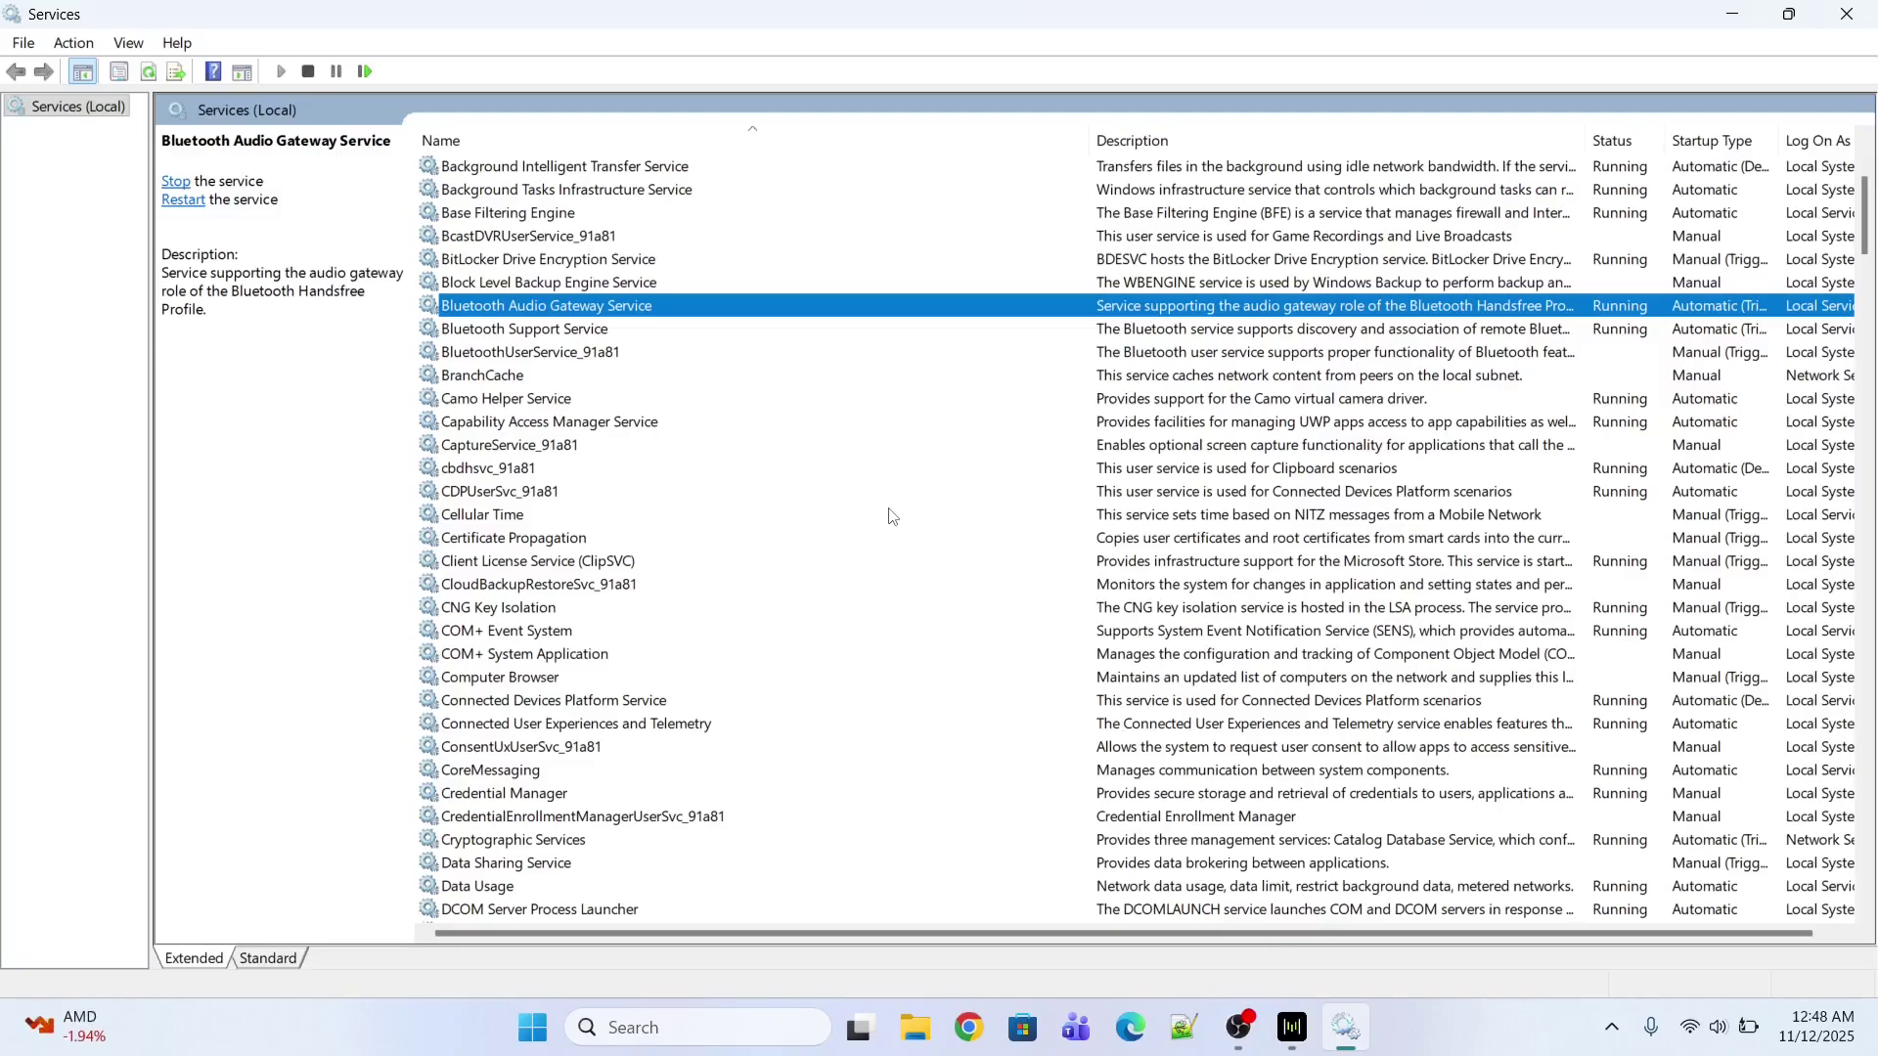
left_click(1836, 18)
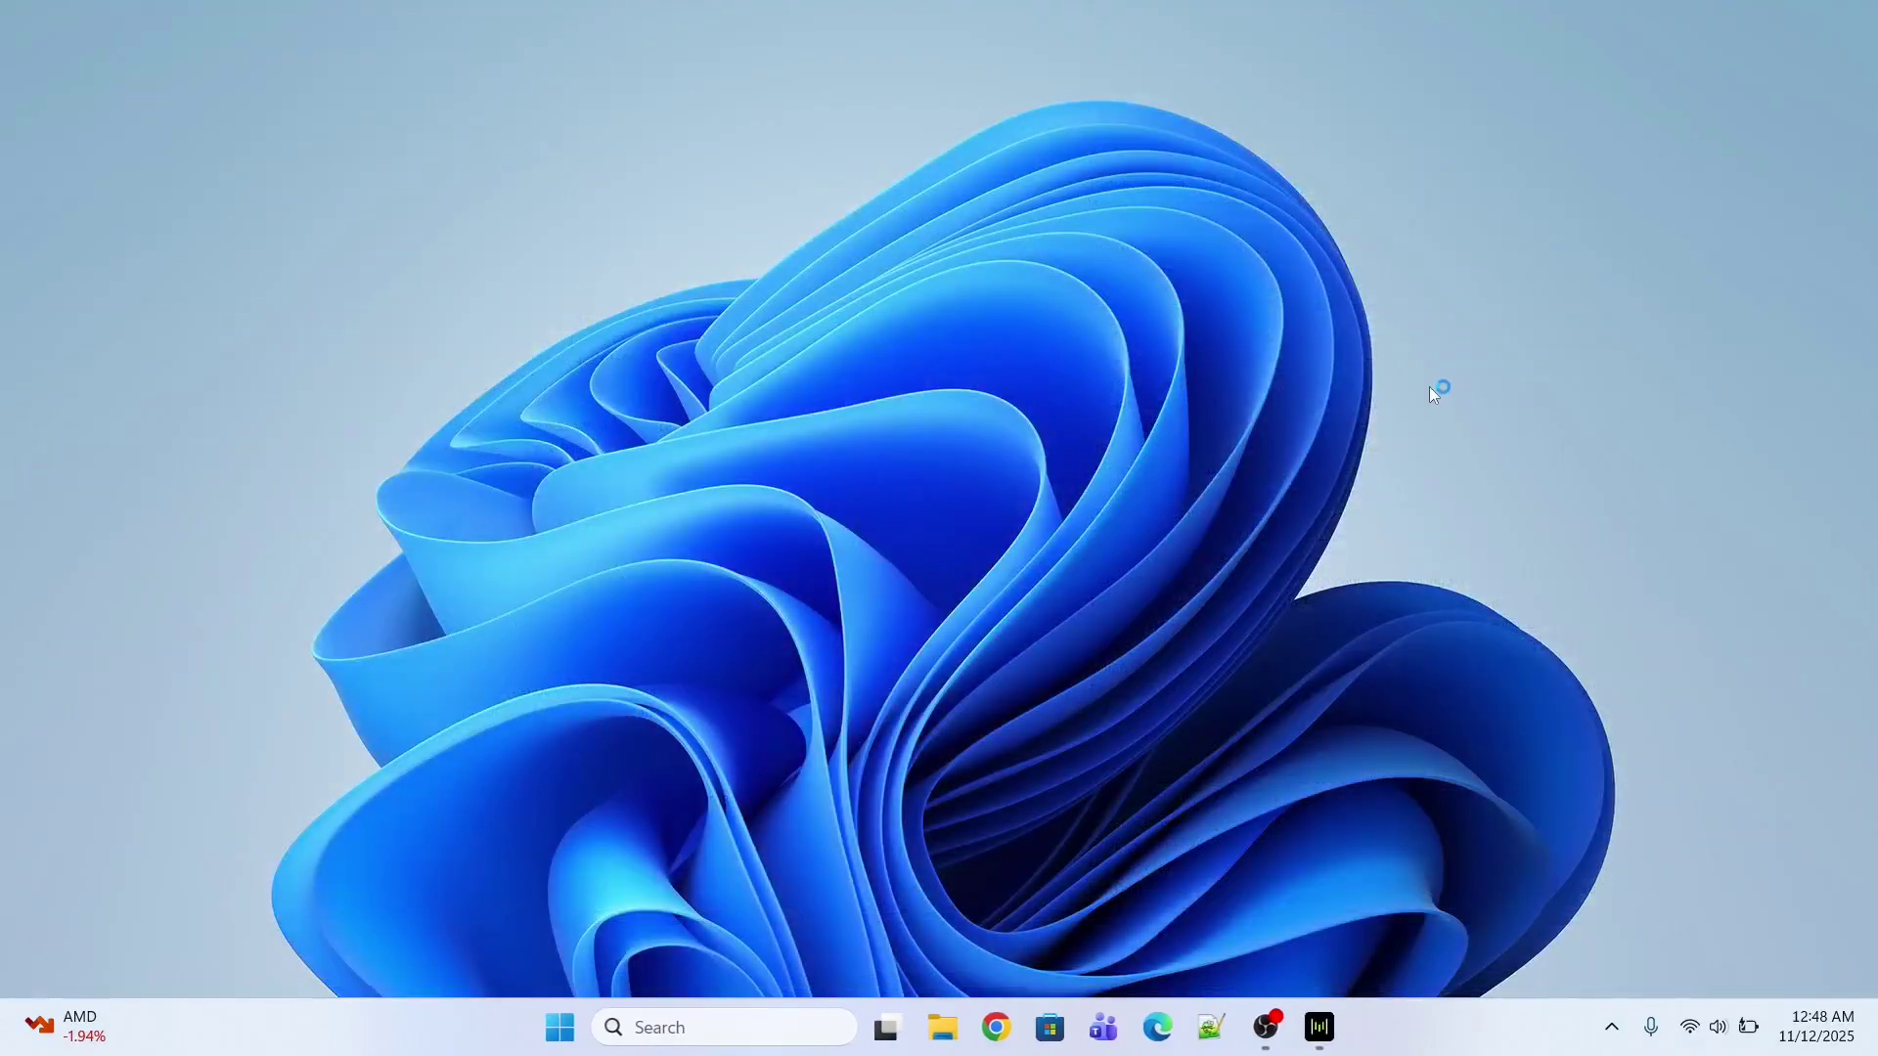